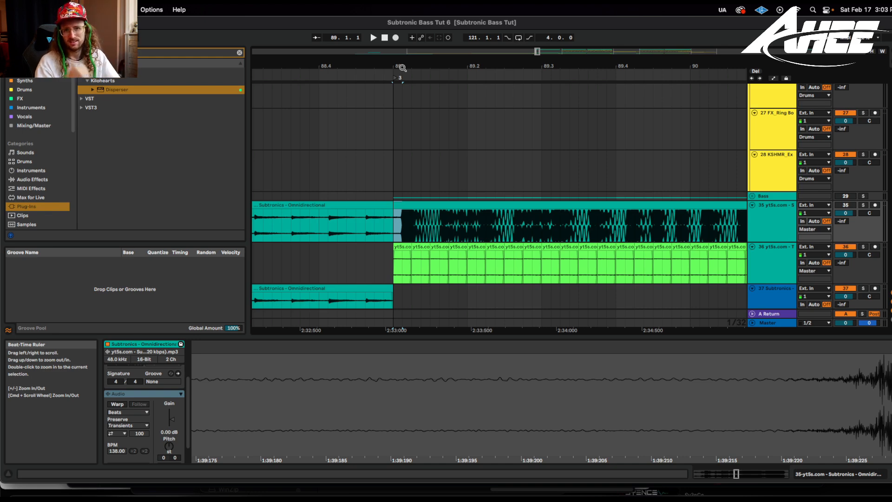
- Solo the Subtronics reference audio track 35 and select a short stretch of its waveform just after bar 89
scroll(473, 234, "up", 5)
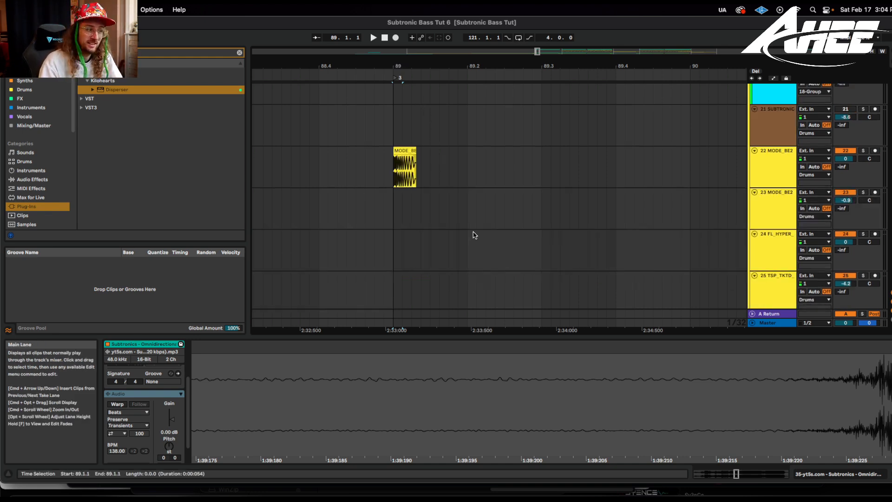
scroll(474, 234, "up", 6)
key("minus")
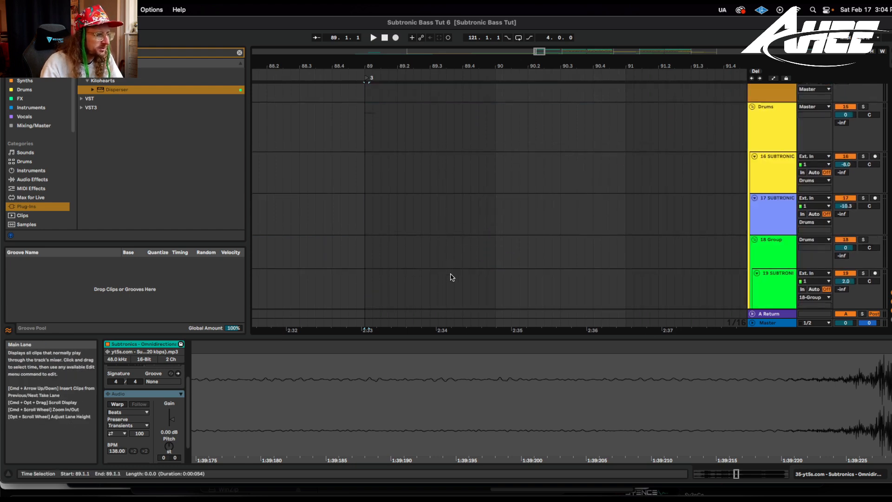
scroll(451, 279, "down", 12)
left_click_drag(399, 67, 378, 86)
left_click(863, 137)
left_click_drag(344, 160, 398, 162)
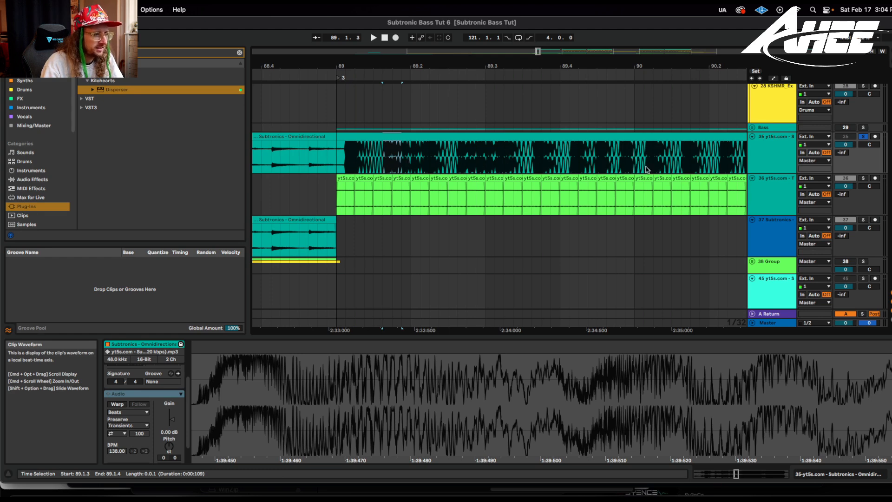
- Set the playback position at the start of the 6 Serum clips at bar 89 and play the arrangement
scroll(604, 200, "down", 6)
scroll(571, 235, "up", 5)
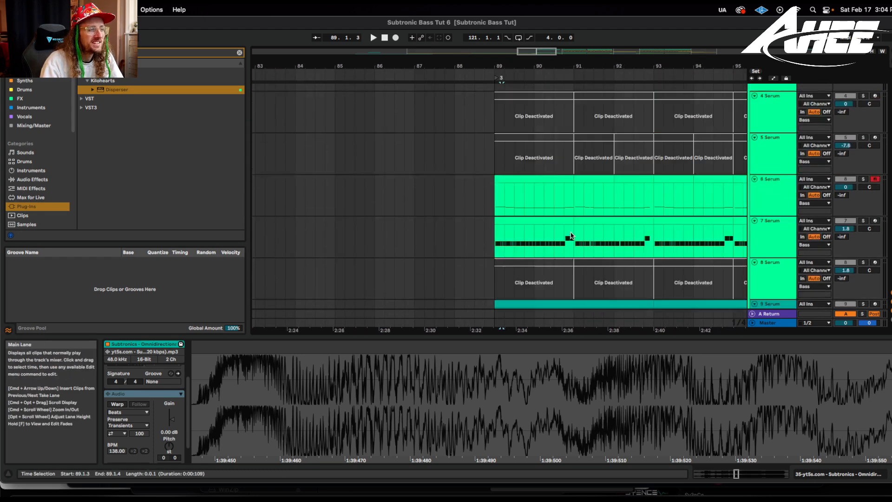
scroll(570, 235, "down", 2)
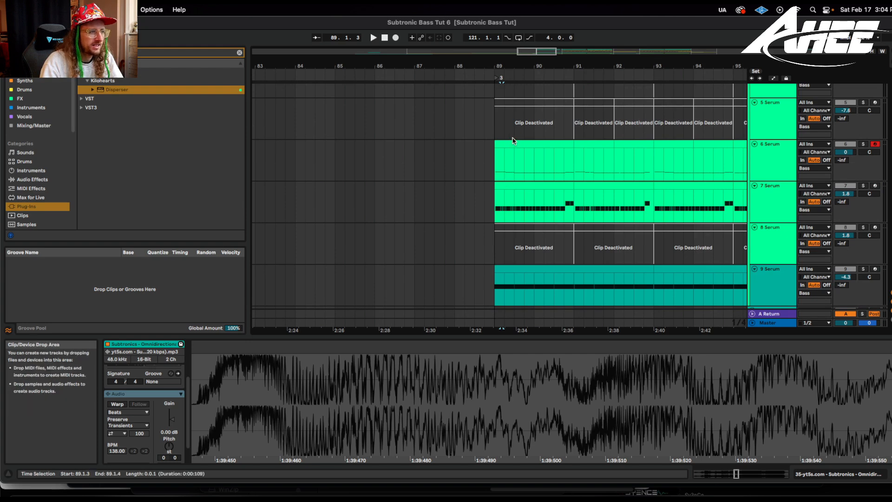
left_click(513, 141)
key("space")
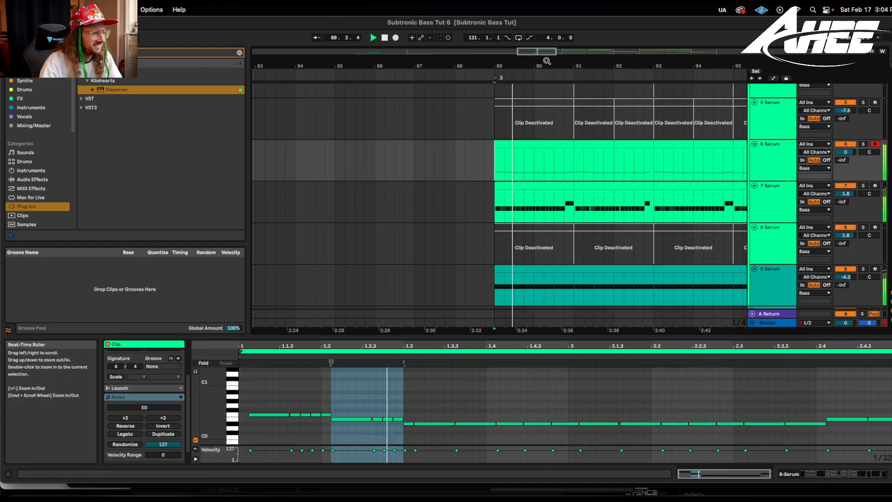
- Follow the Serum bass, vocal and drum tracks during playback from bar 89 to about bar 101, and stop playback
left_click_drag(547, 61, 371, 63)
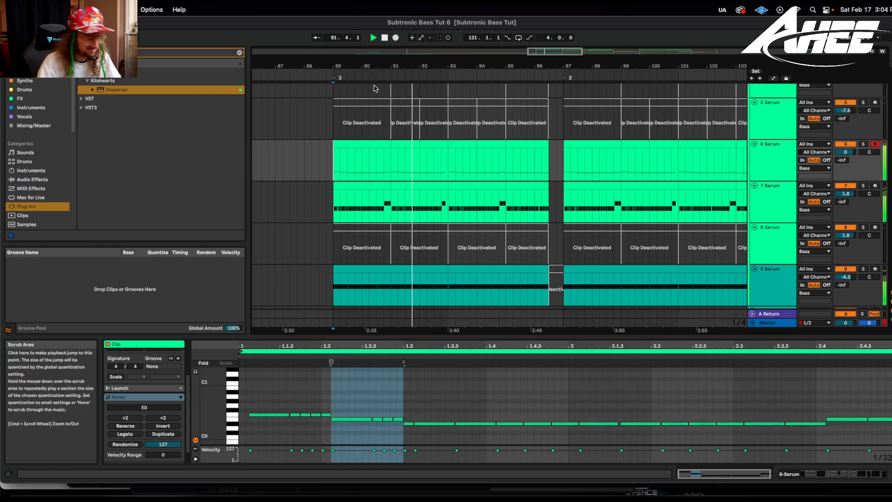
left_click_drag(376, 65, 377, 107)
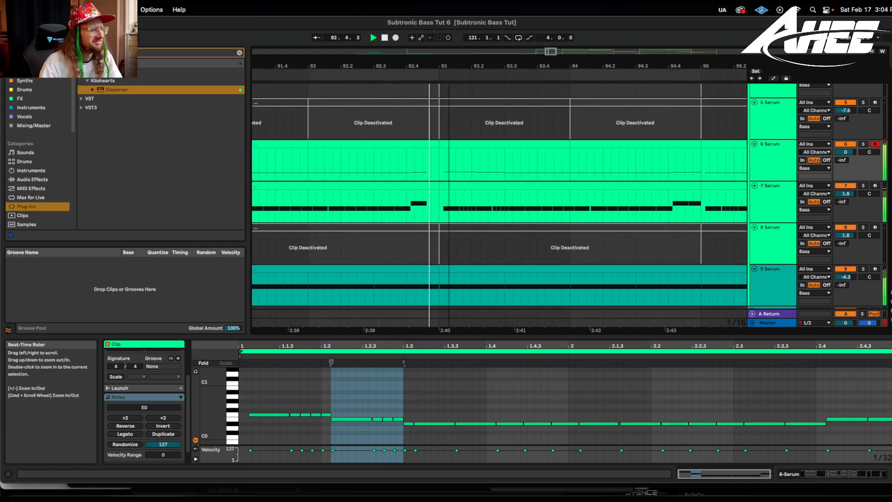
left_click_drag(448, 68, 360, 66)
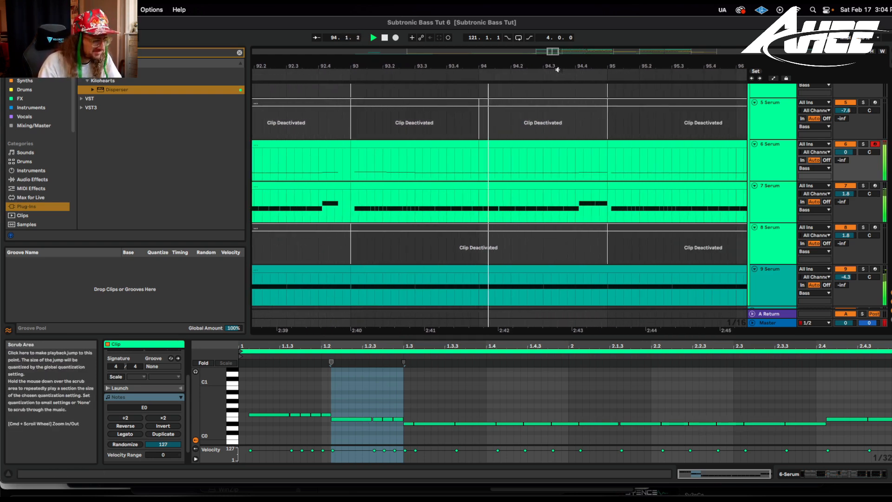
scroll(581, 186, "right", 10)
scroll(586, 225, "down", 5)
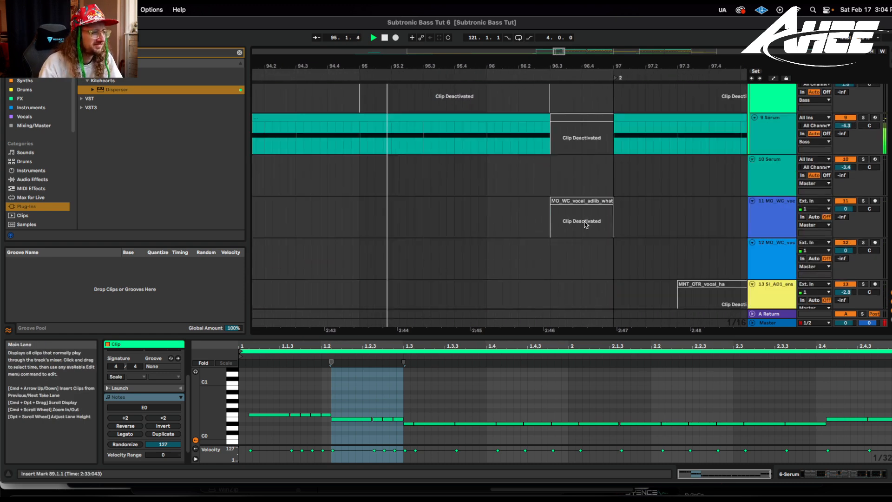
scroll(586, 225, "down", 8)
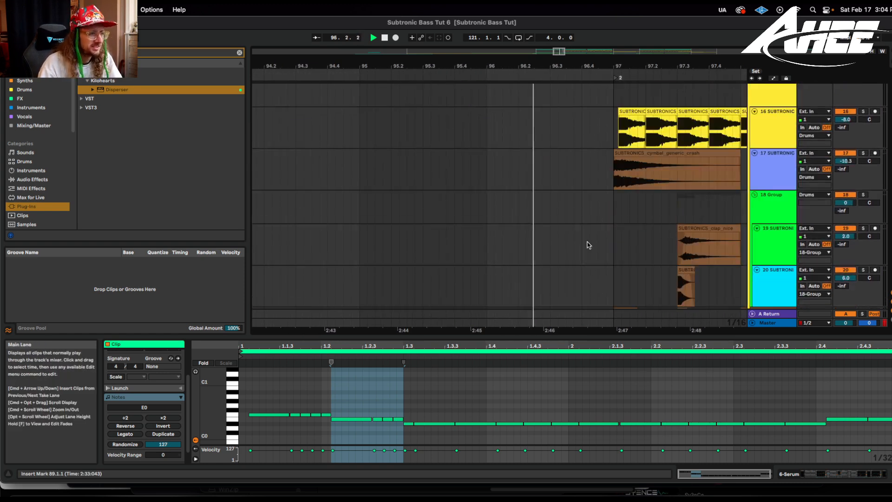
scroll(588, 245, "up", 15)
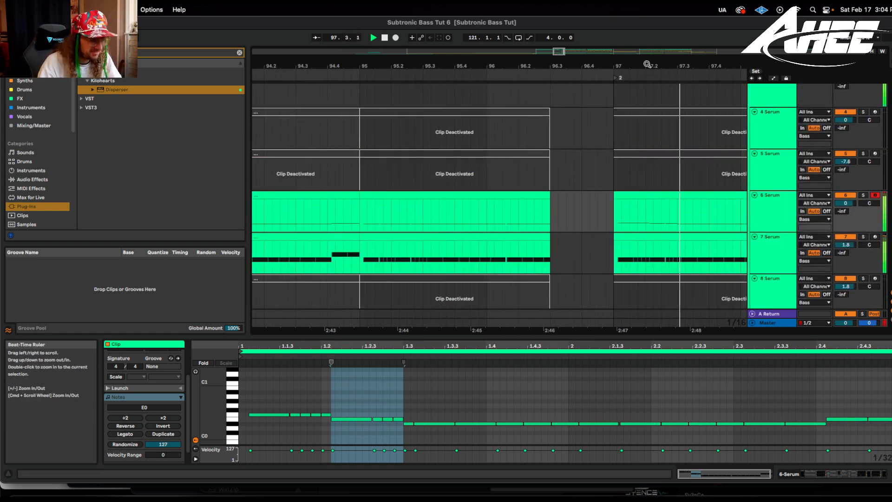
scroll(581, 186, "right", 5)
scroll(564, 201, "down", 3)
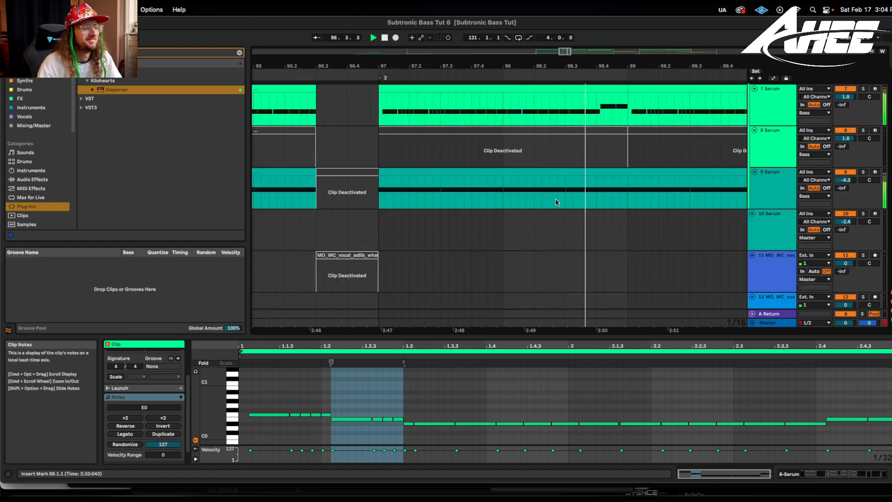
scroll(556, 202, "up", 2)
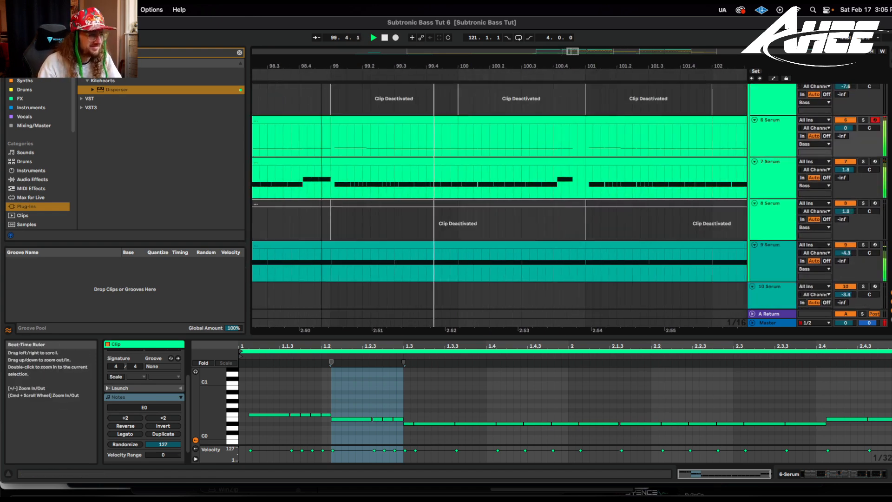
left_click_drag(324, 67, 323, 44)
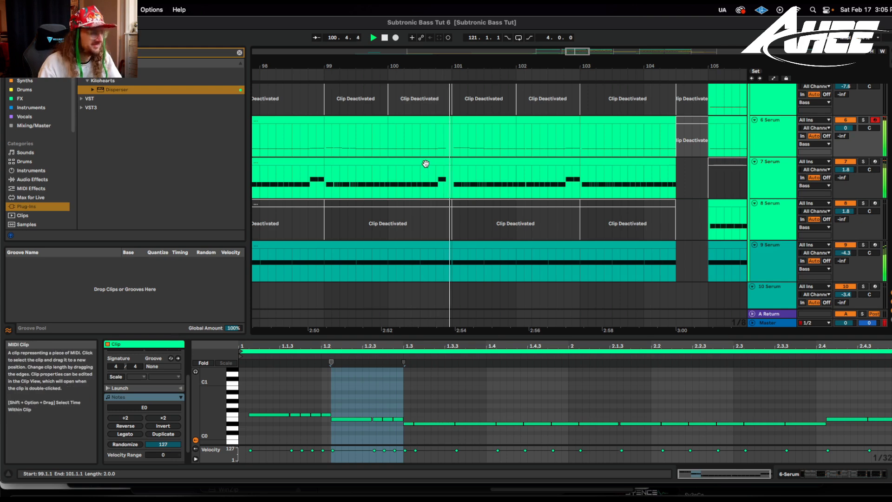
key("space")
- Solo the 6 Serum track and select the short gap before the first note of its clip at bar 89
left_click_drag(584, 66, 583, 42)
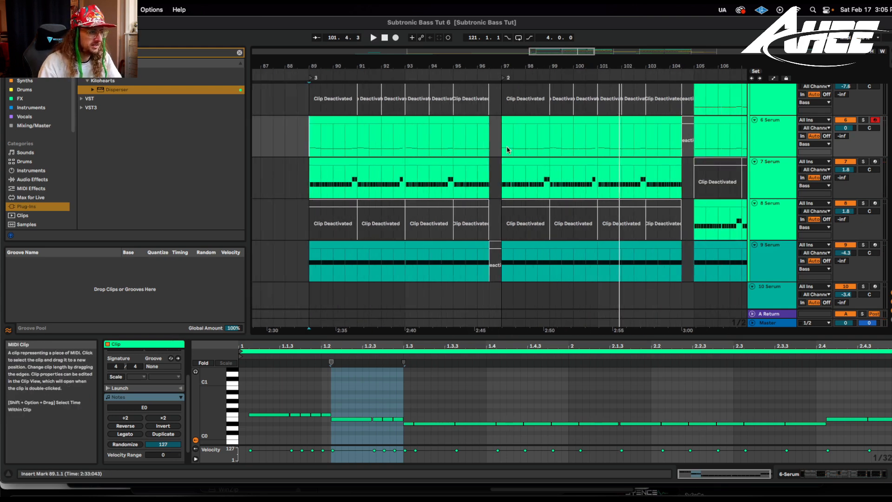
left_click(507, 150)
left_click(863, 120)
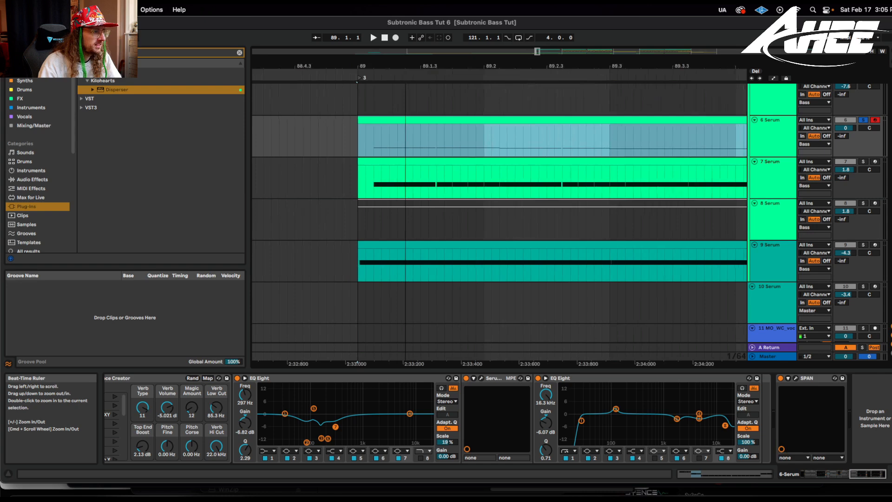
left_click_drag(404, 53, 405, 63)
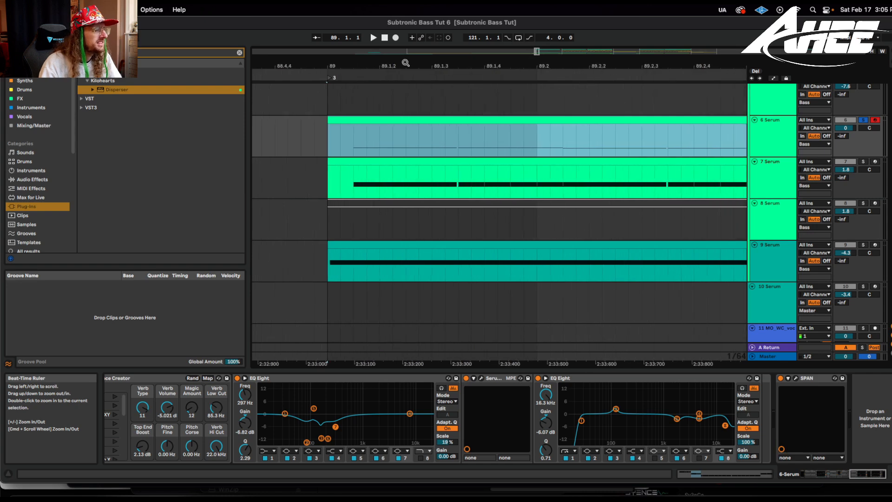
left_click_drag(331, 149, 352, 145)
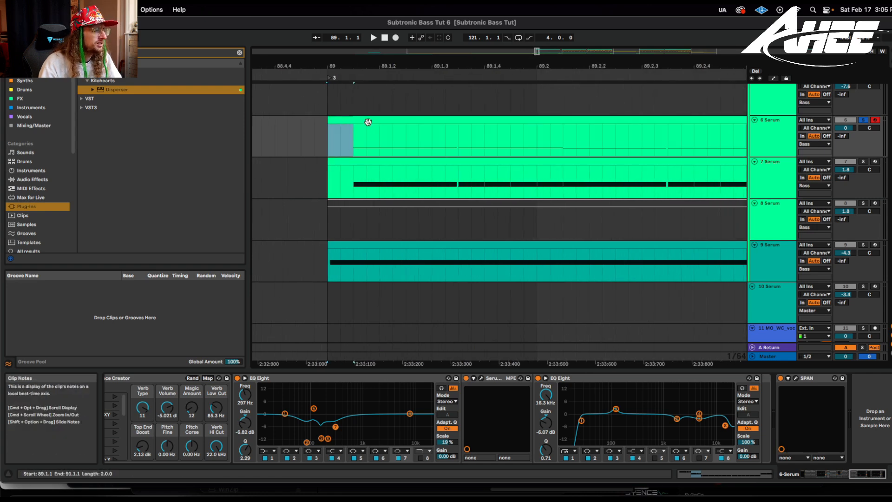
- Open the first 6 Serum clip in the note editor and select the empty 32nd before its first note
double_click(367, 121)
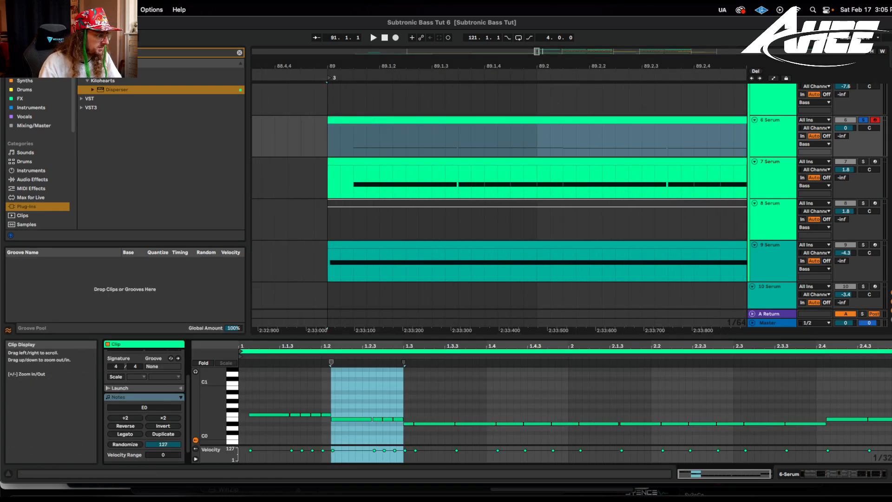
left_click_drag(251, 346, 252, 371)
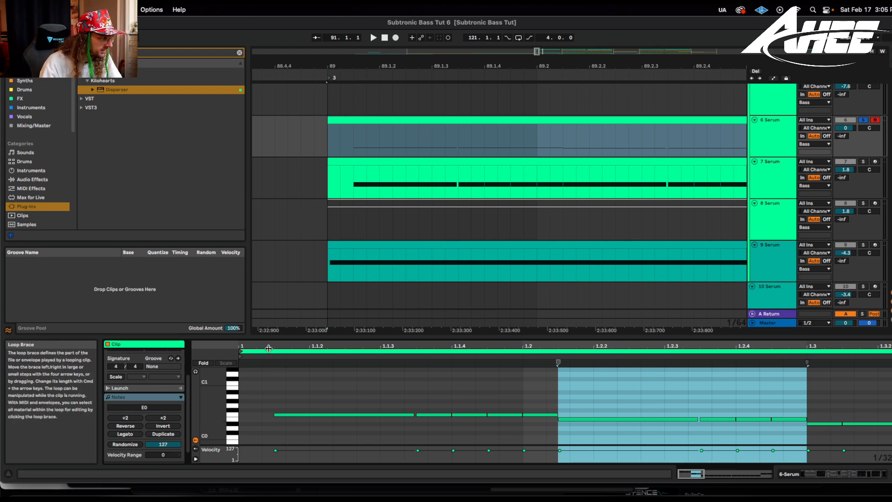
right_click(286, 384)
left_click(305, 352)
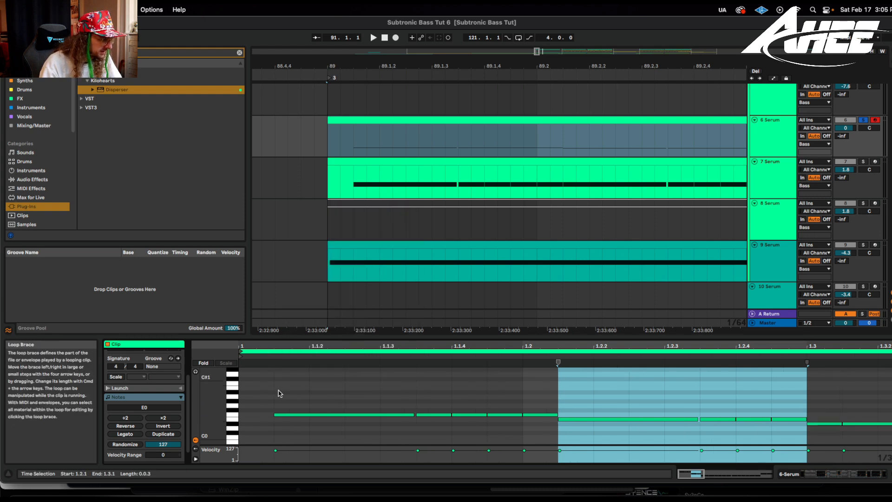
left_click_drag(268, 344, 268, 329)
left_click(255, 397)
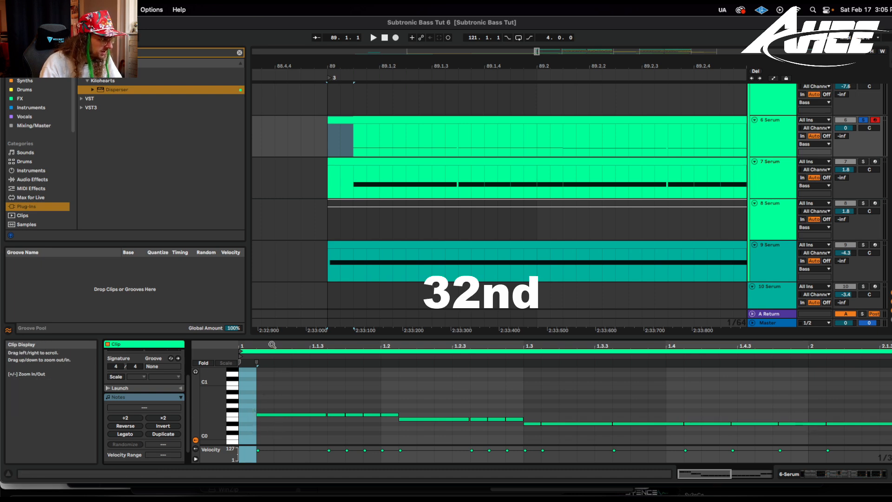
- Play the soloed 6 Serum clip from bar 89 to hear its note pattern, and stop playback
left_click_drag(272, 345, 272, 335)
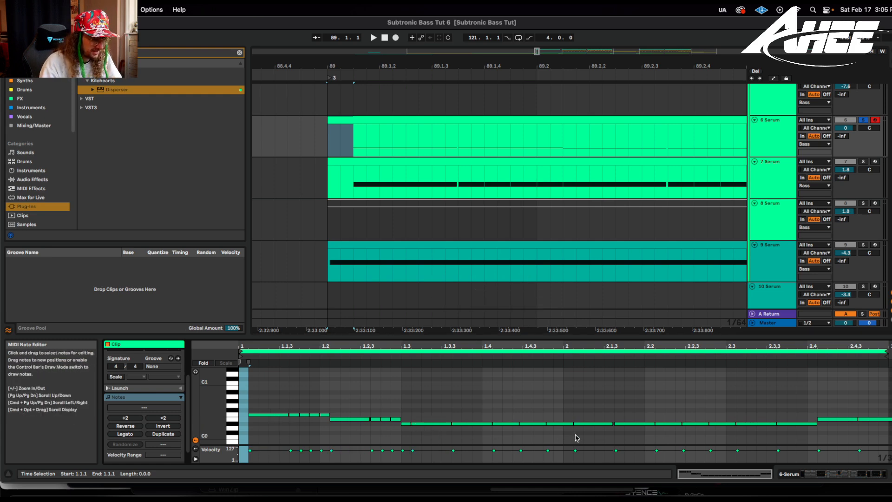
key("space")
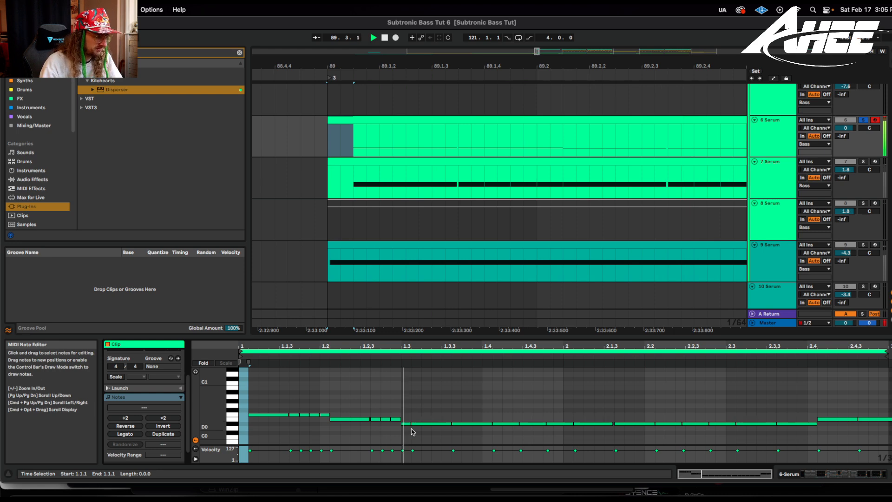
key("space")
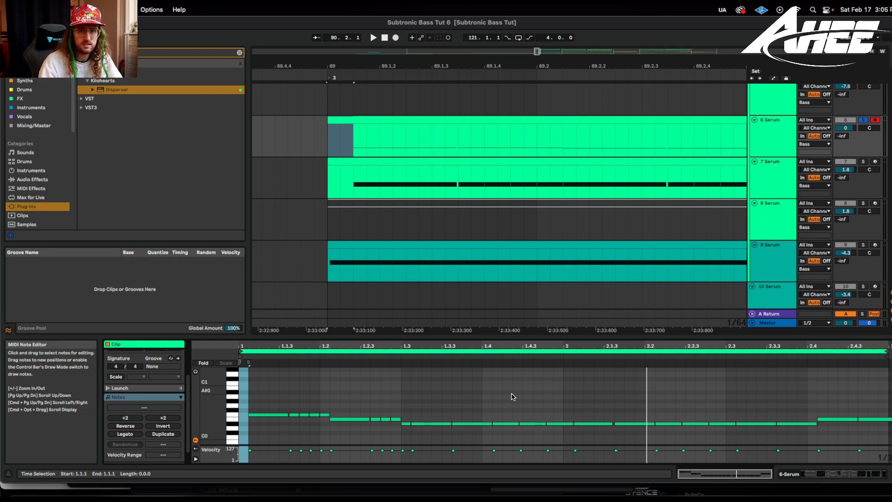
- Show the 6 Serum track's devices and compare its clip with the reference audio waveform at bar 89
key("shift+Tab")
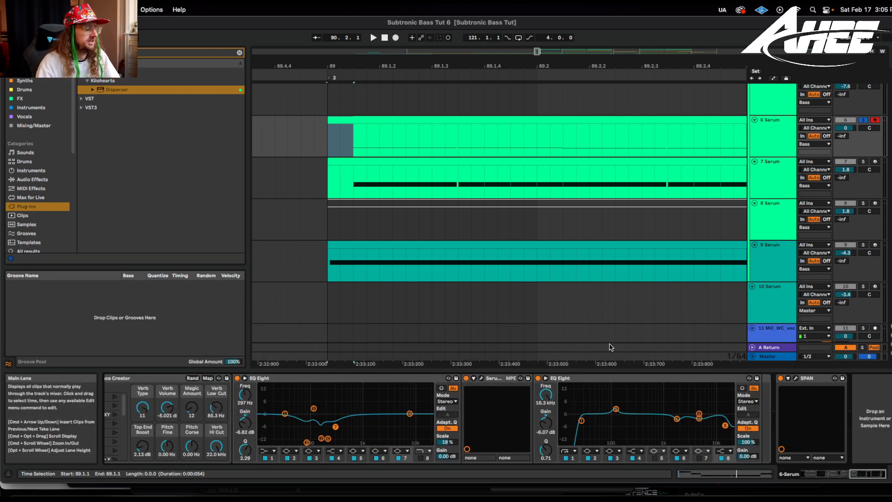
scroll(469, 259, "down", 5)
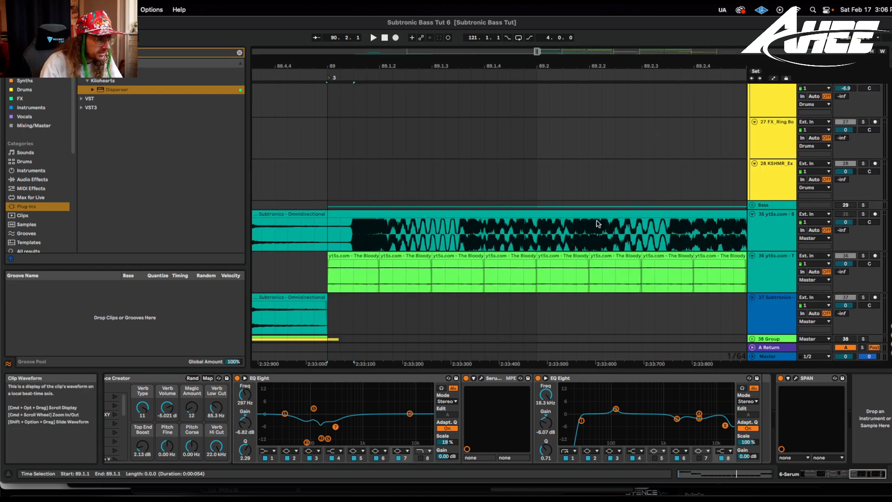
scroll(496, 247, "down", 3)
scroll(496, 247, "up", 10)
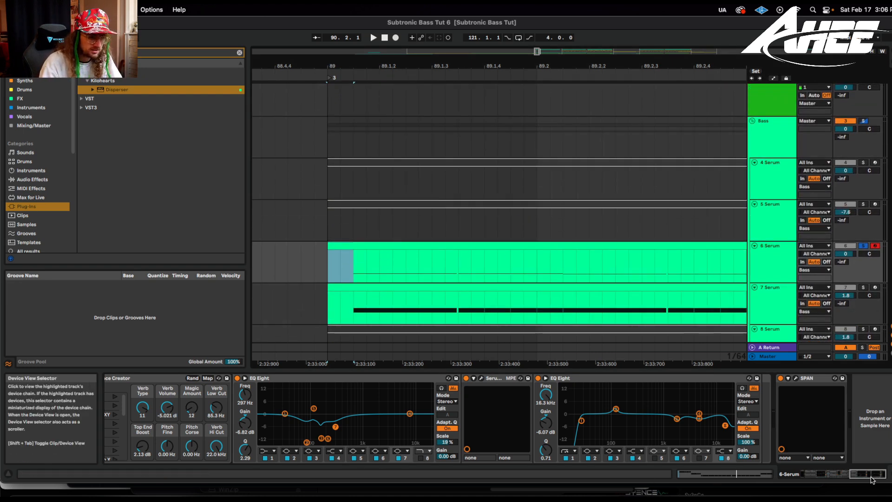
- Examine the 6 Serum track's effect chain back to the Serum instrument at its start
left_click_drag(868, 475, 789, 484)
scroll(766, 442, "right", 3)
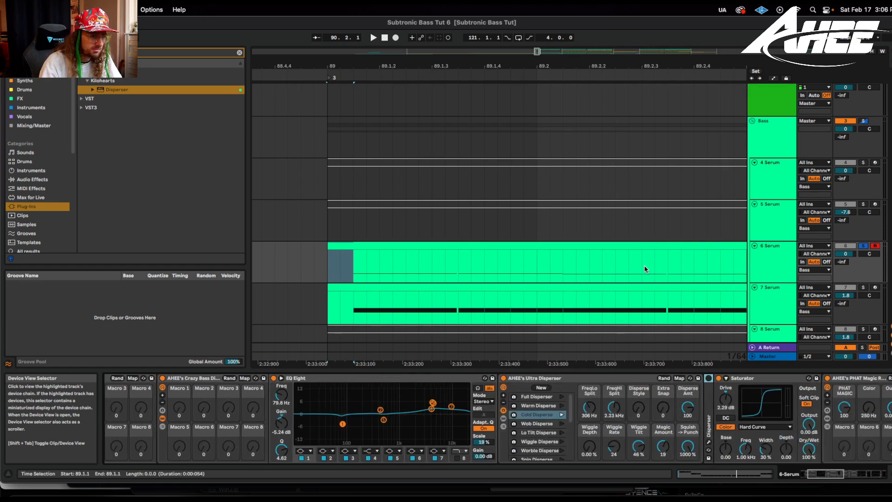
left_click(774, 260)
left_click_drag(825, 477, 807, 478)
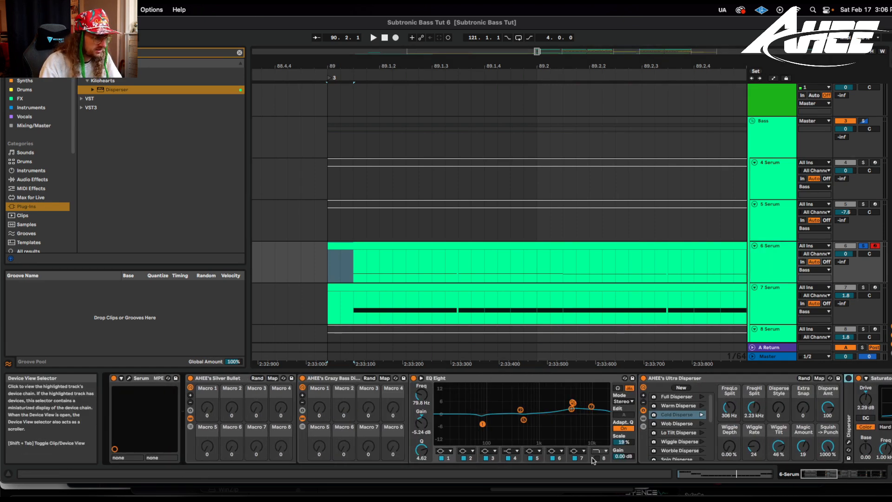
- Fold the AHEE's Silver Bullet rack on the 6 Serum track, audition the sound, and switch the rack off
double_click(215, 379)
key("space")
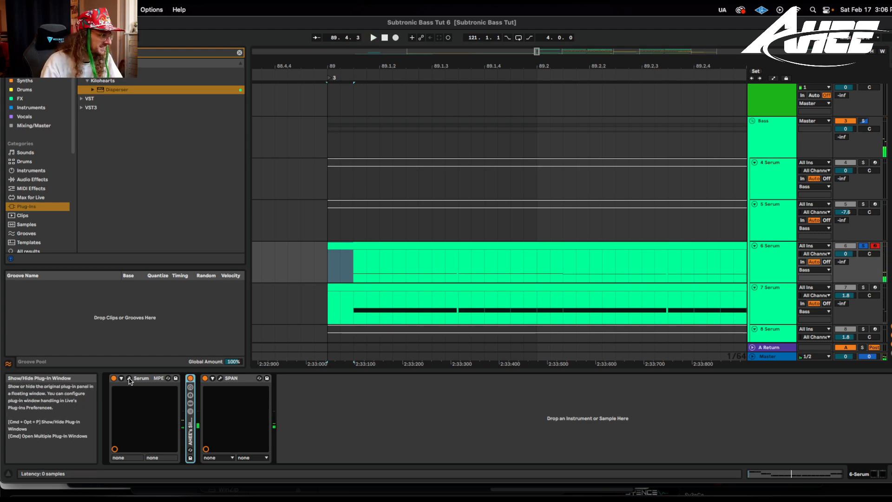
left_click(190, 378)
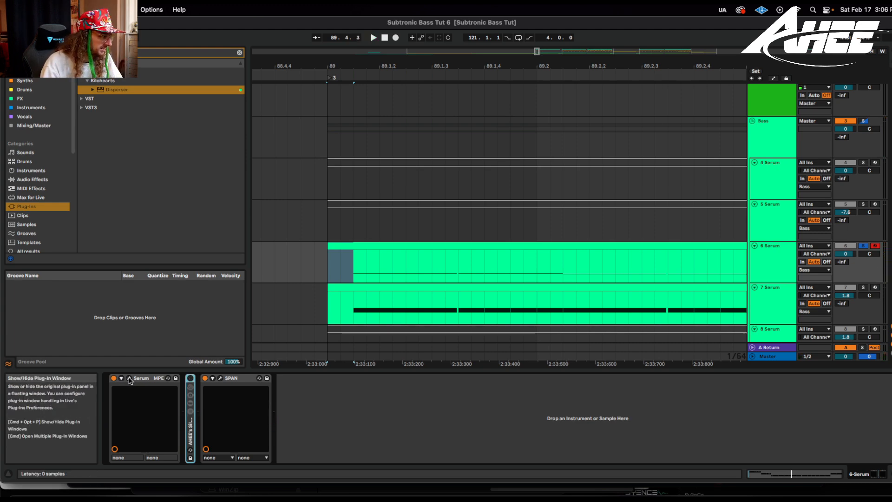
- Open the Serum plug-in window for track 6 and place it over the middle of the arrangement
left_click(129, 378)
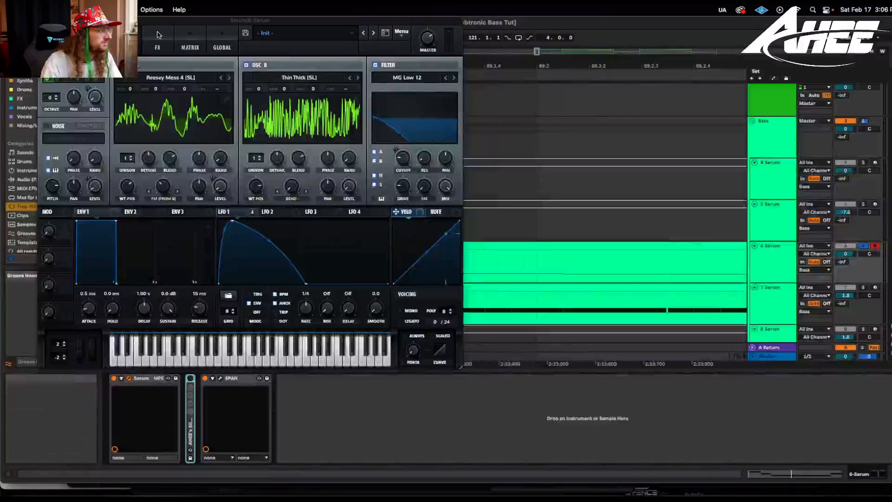
left_click_drag(146, 22, 332, 99)
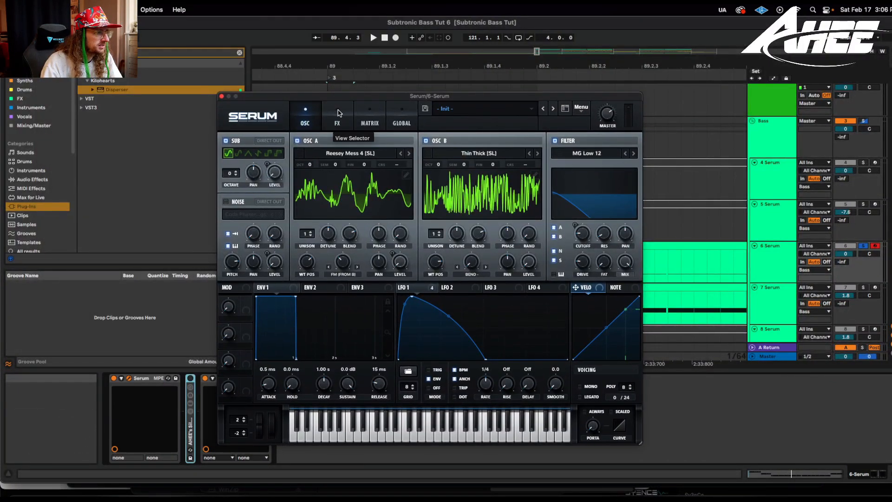
- Check Serum's effects page, return to the oscillator page, and audition the complete patch
left_click(339, 112)
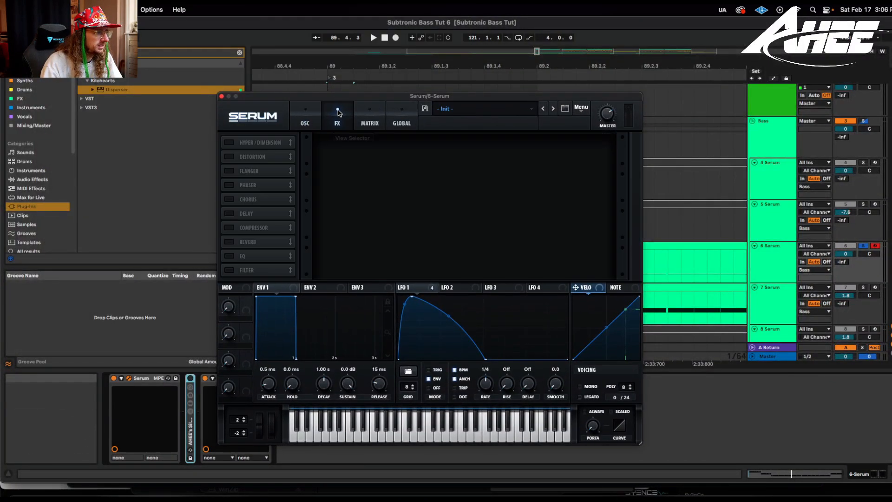
left_click(300, 112)
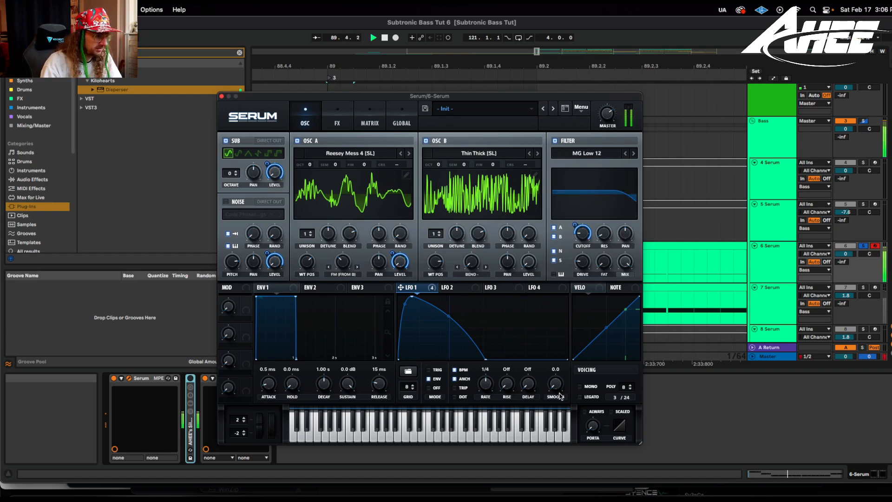
key("space")
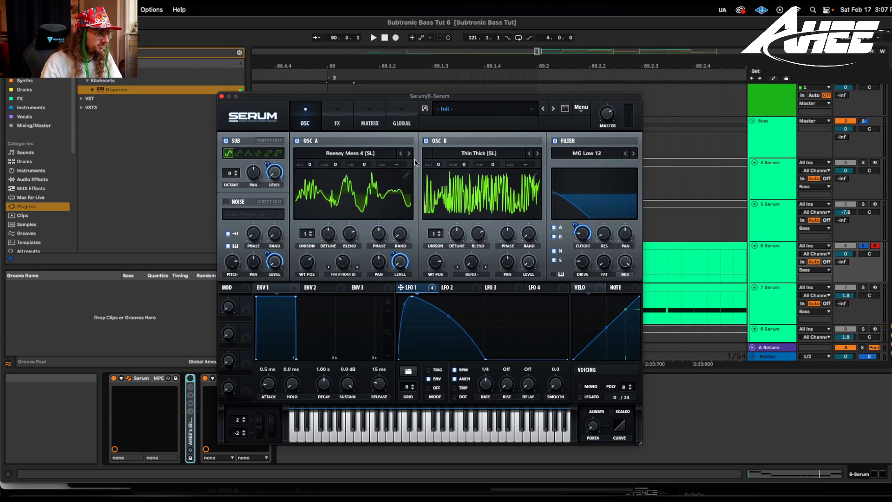
- Switch off oscillator B and the sub oscillator in Serum, and audition oscillator A on its own
left_click(425, 140)
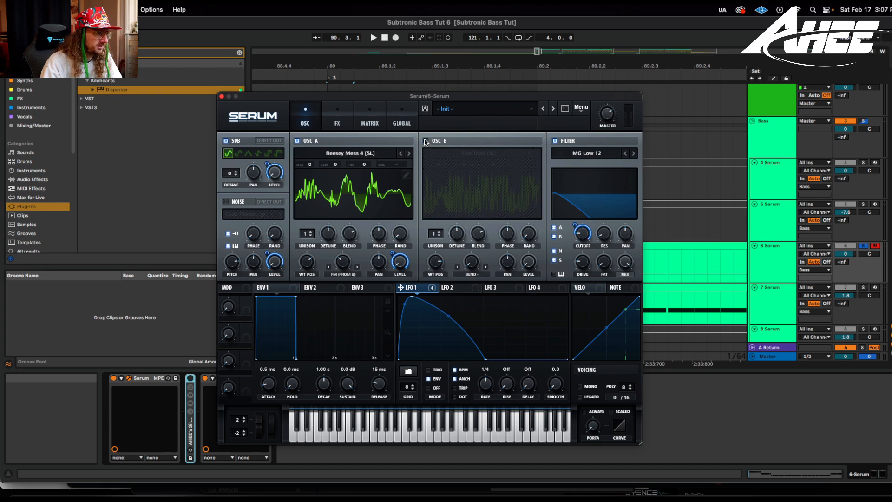
left_click(225, 140)
key("space")
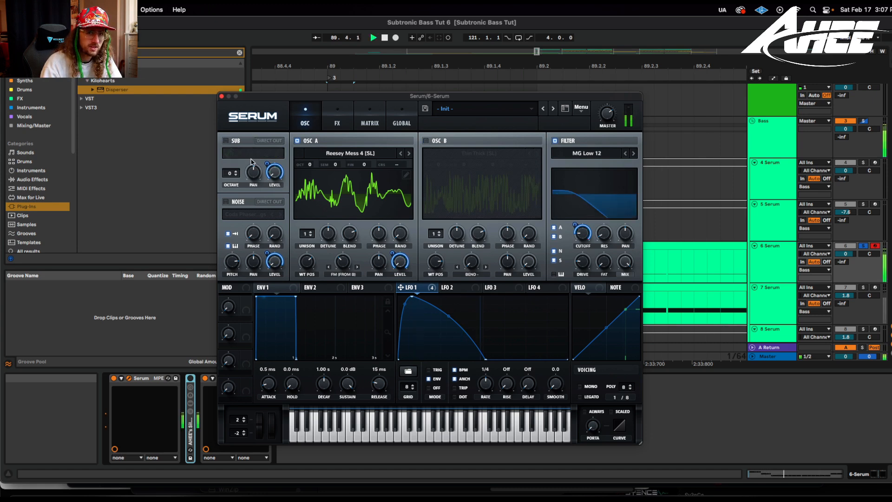
key("space")
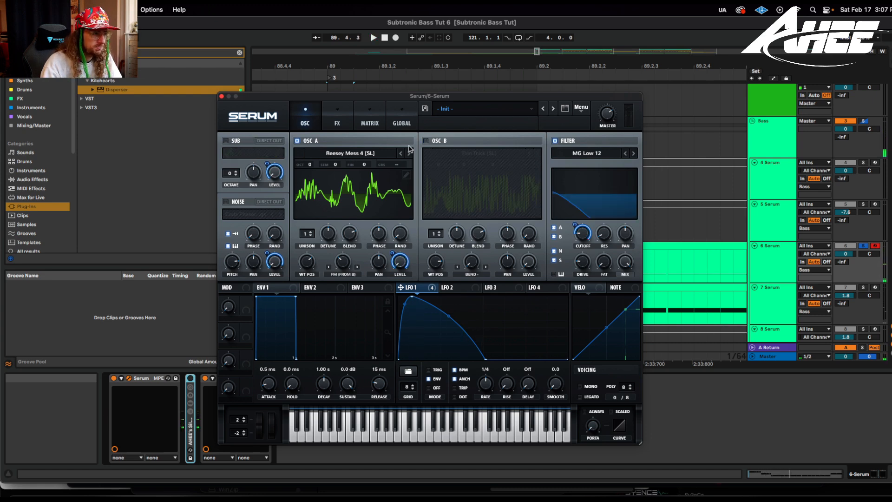
key("space")
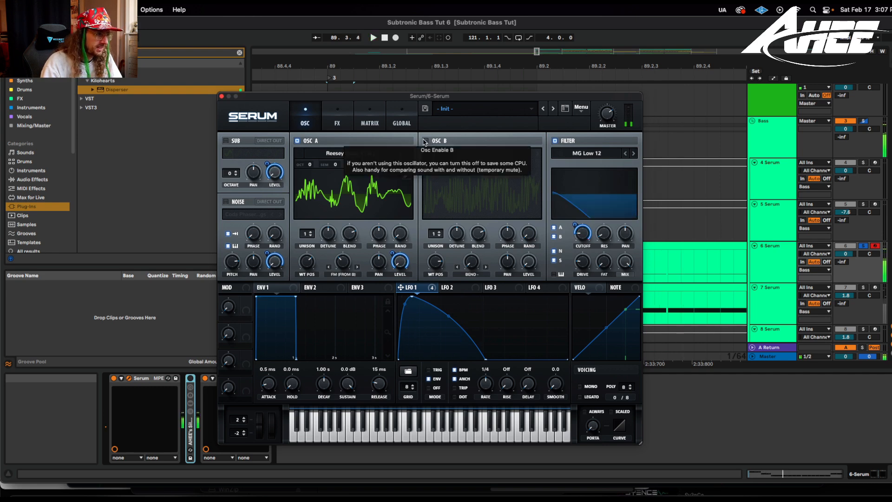
- Re-enable oscillator B and compare the playback with it on and off, leaving it on
left_click(425, 141)
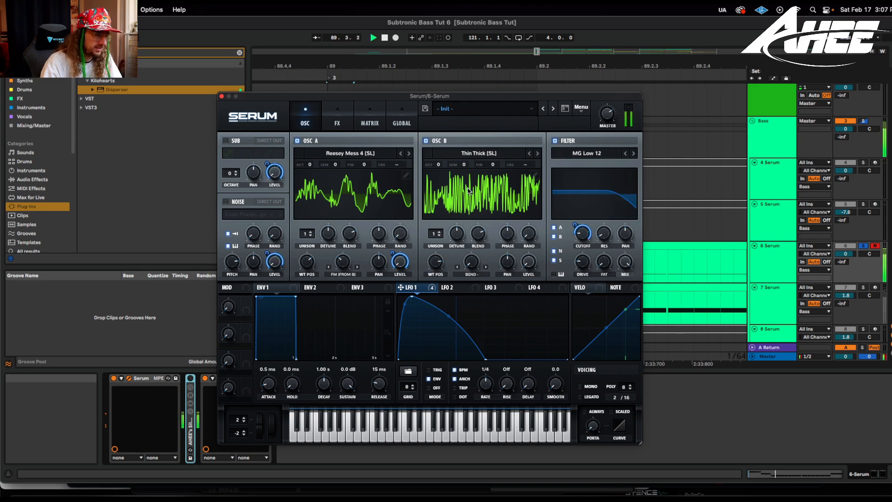
key("space")
key("space")
left_click(426, 141)
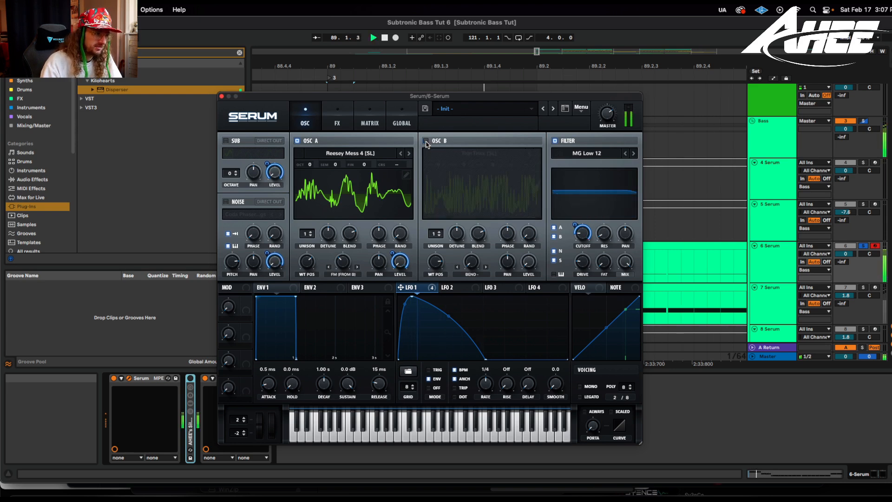
left_click(426, 141)
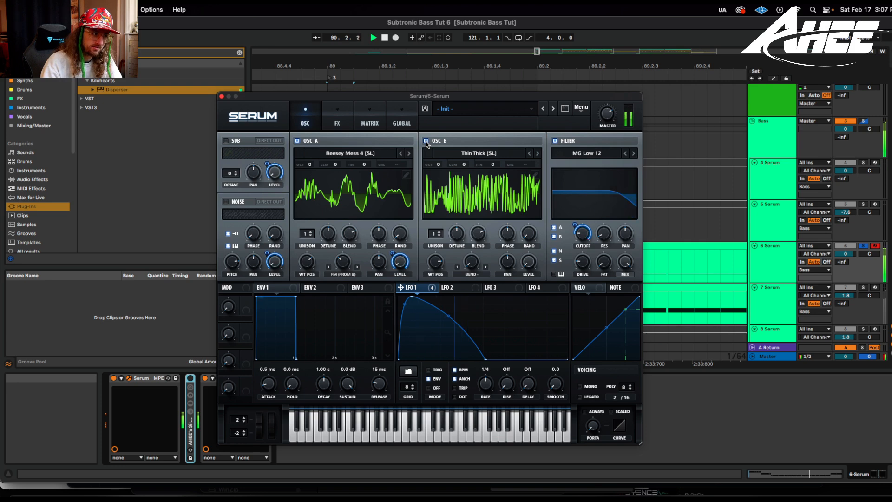
key("space")
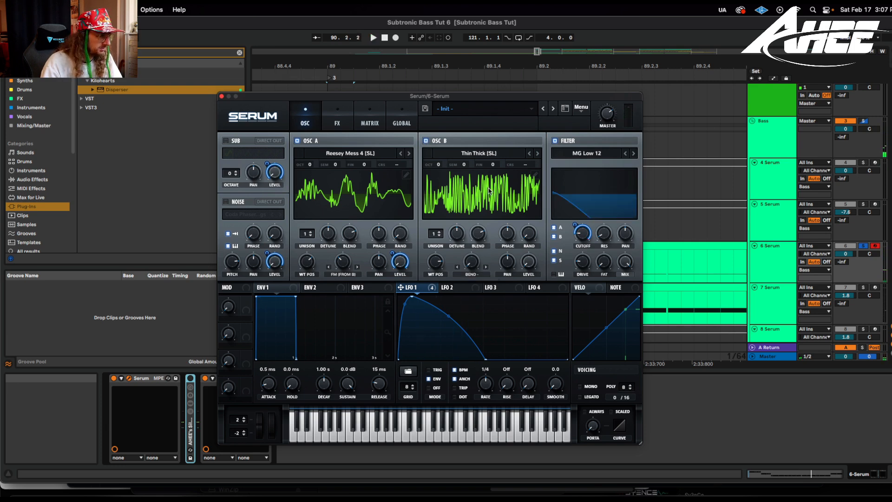
- Switch the sub oscillator back on and compare the playback with the MG Low 12 filter bypassed and active
left_click(226, 141)
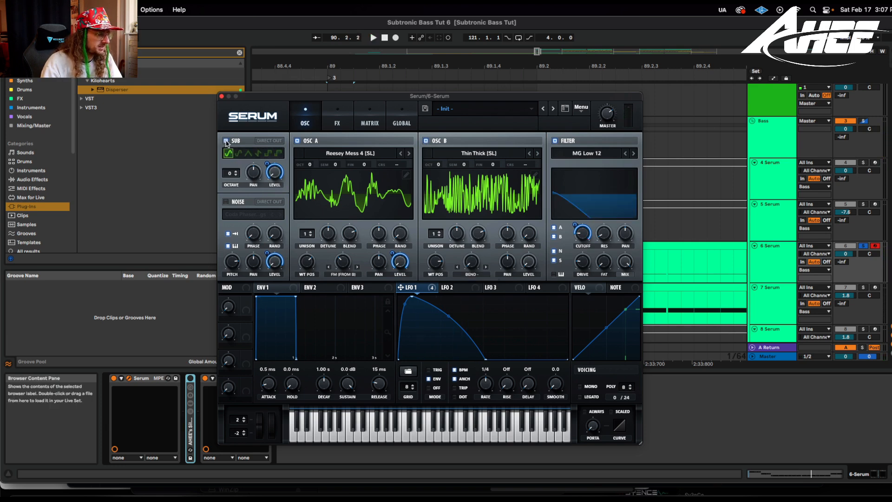
key("space")
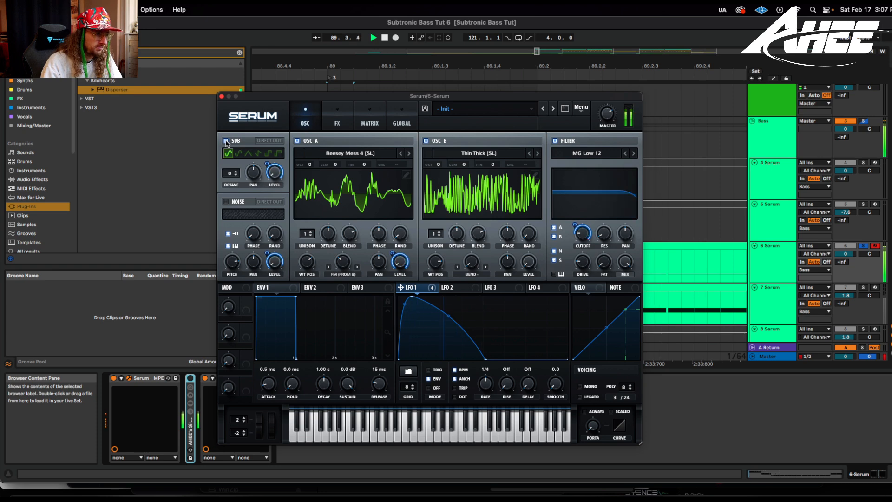
left_click(554, 141)
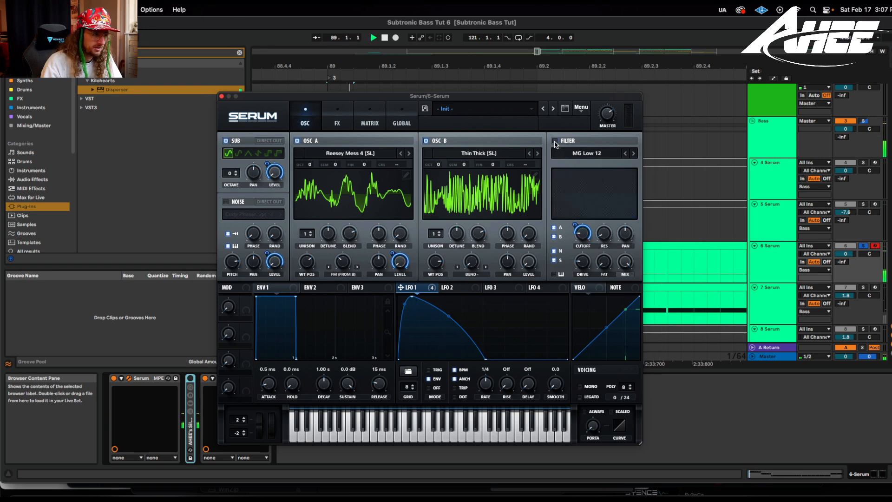
left_click(555, 141)
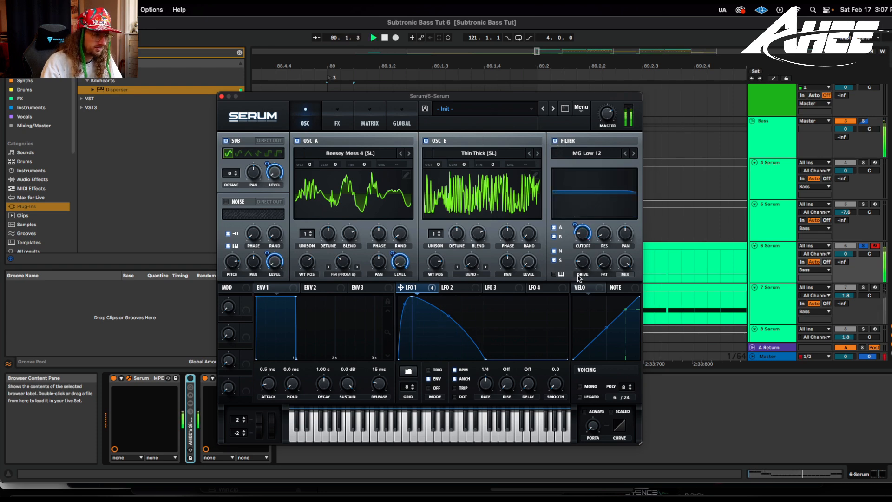
key("space")
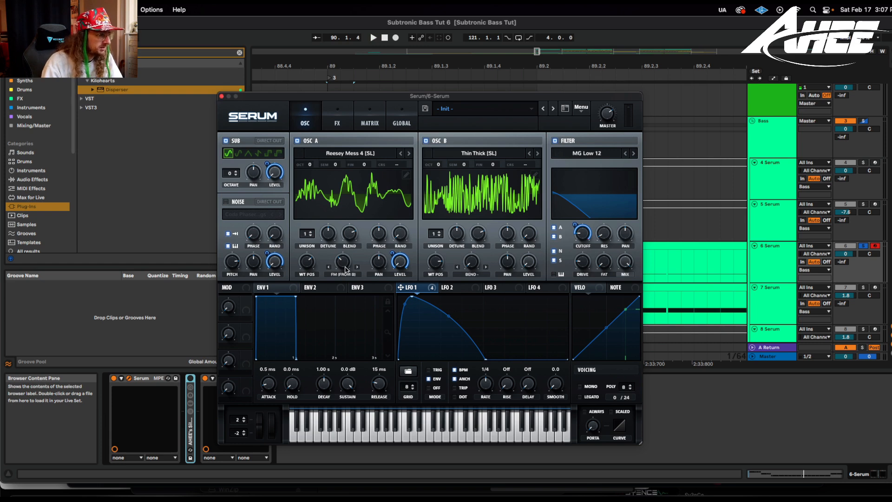
mouse_move(345, 268)
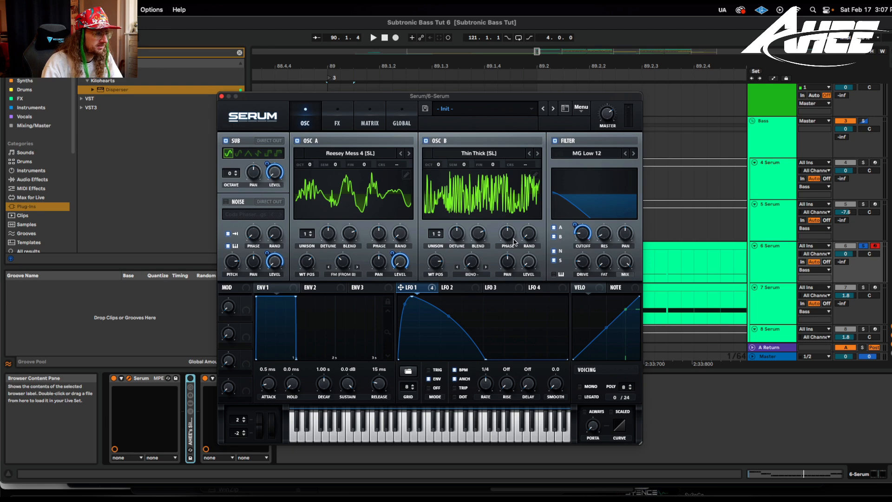
- Close Serum, open the 6 Serum track's SPAN analyzer over the arrangement, and hold its spectrum during playback
left_click(221, 96)
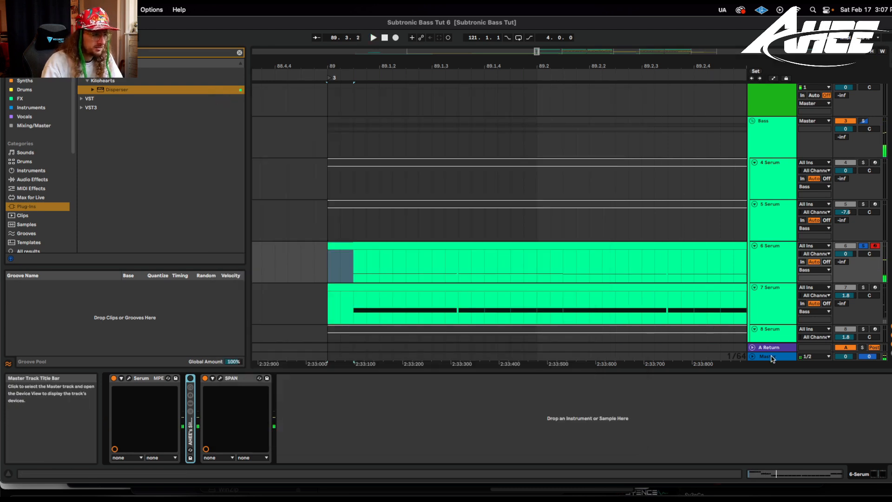
left_click(771, 357)
left_click(770, 270)
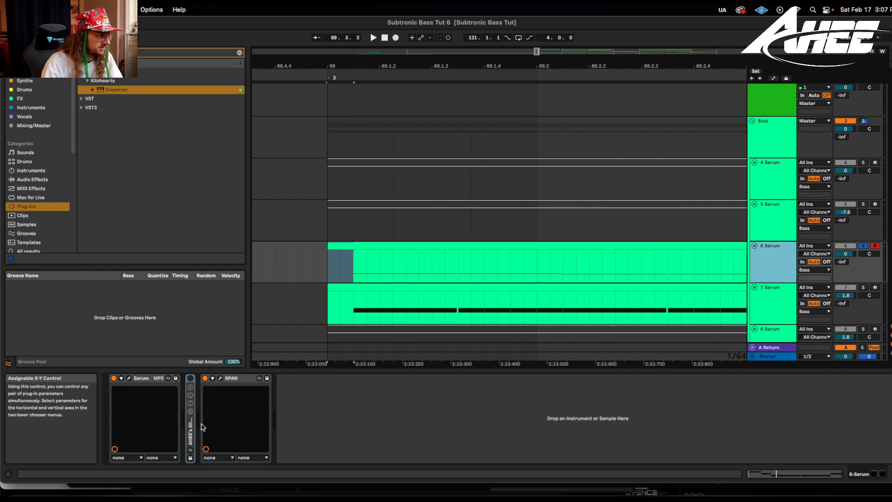
left_click(220, 378)
left_click_drag(233, 75, 461, 131)
key("space")
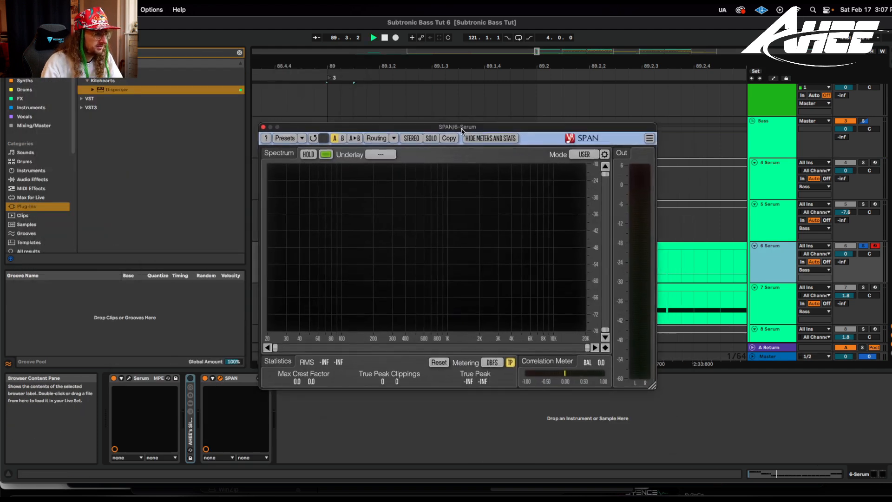
left_click(308, 154)
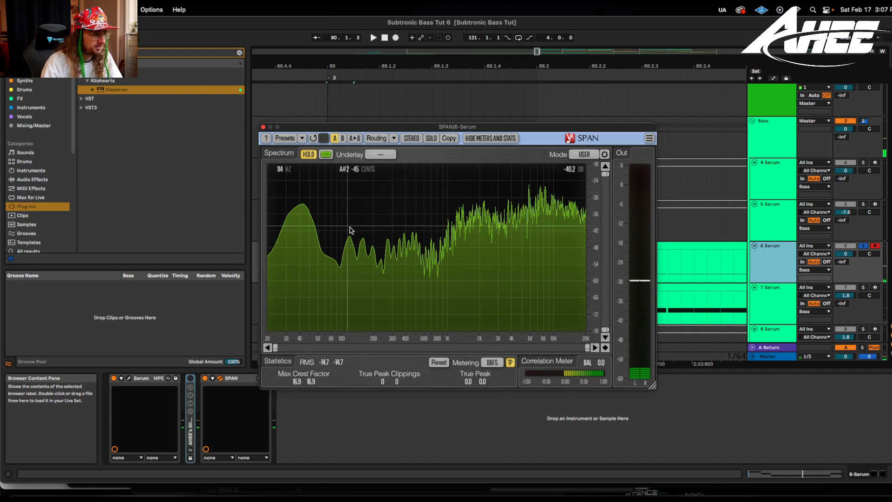
- Switch the AHEE's Silver Bullet rack on and capture the processed bass with SPAN's spectrum hold reset
left_click(190, 378)
left_click(308, 154)
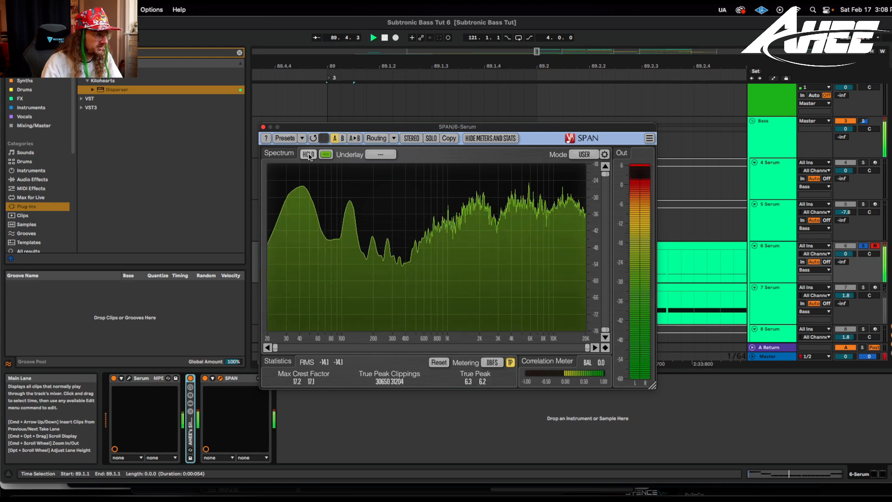
mouse_move(305, 182)
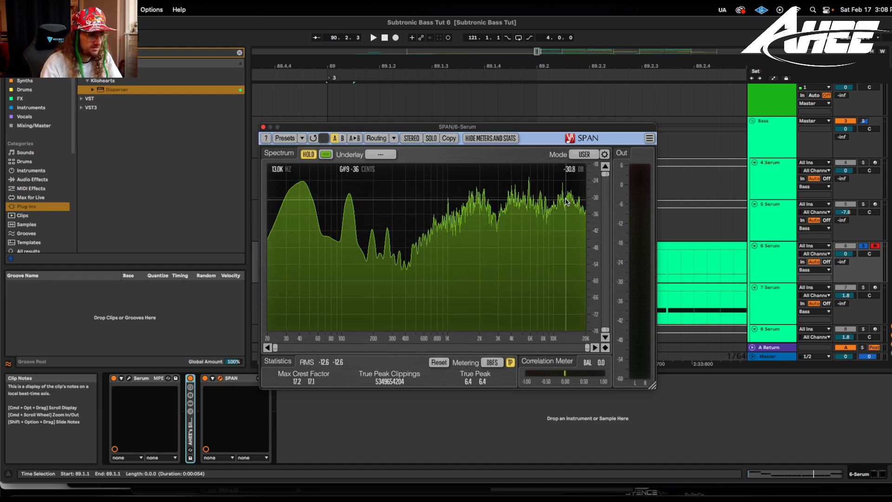
- Unfold the AHEE's Silver Bullet rack and move the SPAN window clear of the device chain
double_click(190, 430)
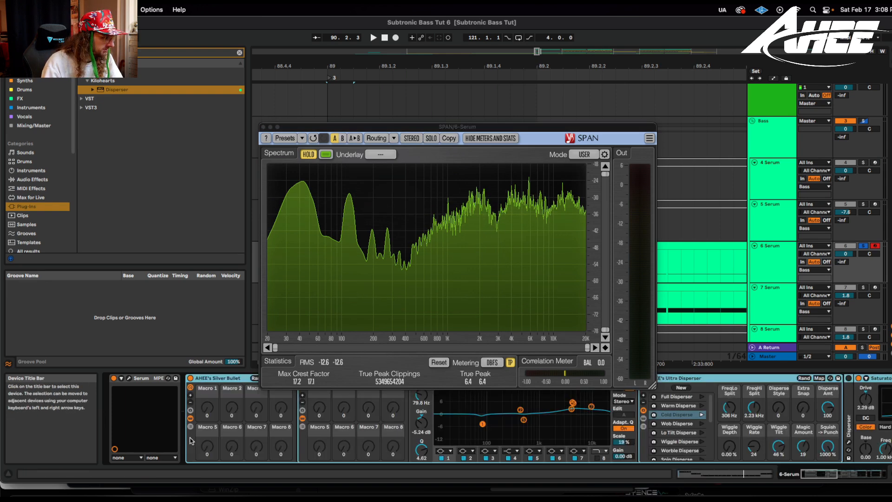
left_click_drag(304, 129, 275, 52)
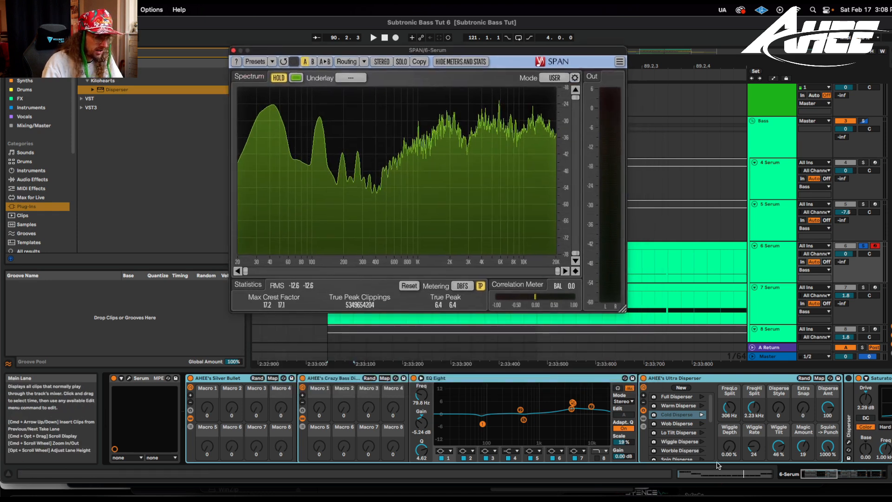
left_click(819, 474)
left_click_drag(819, 474, 831, 474)
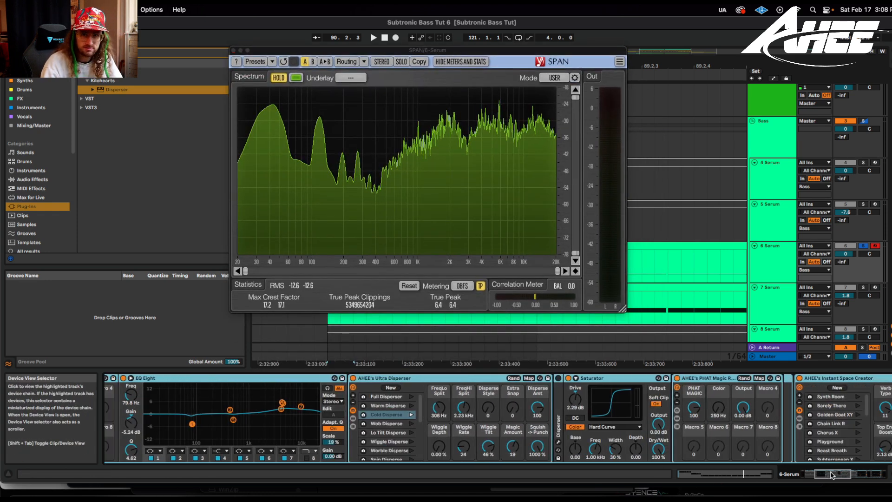
- Compare the bass in SPAN with the Saturator after AHEE's Ultra Disperser bypassed and active
left_click(593, 382)
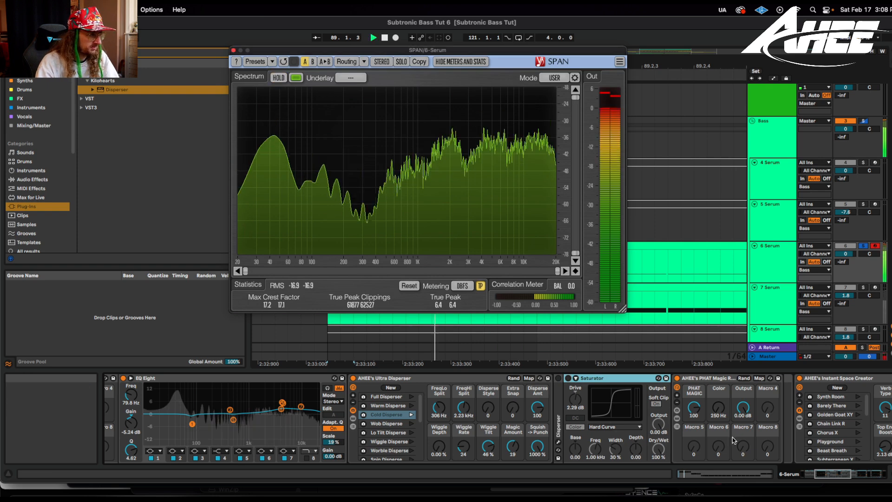
left_click(568, 378)
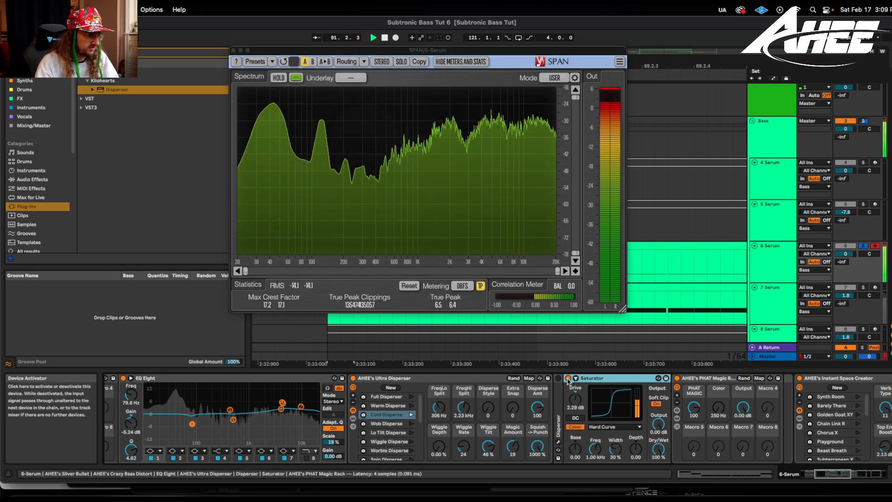
left_click(567, 379)
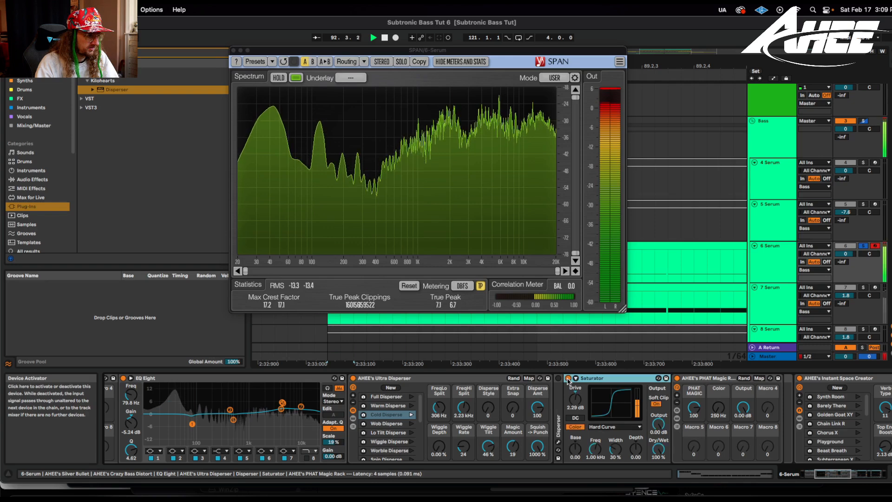
key("space")
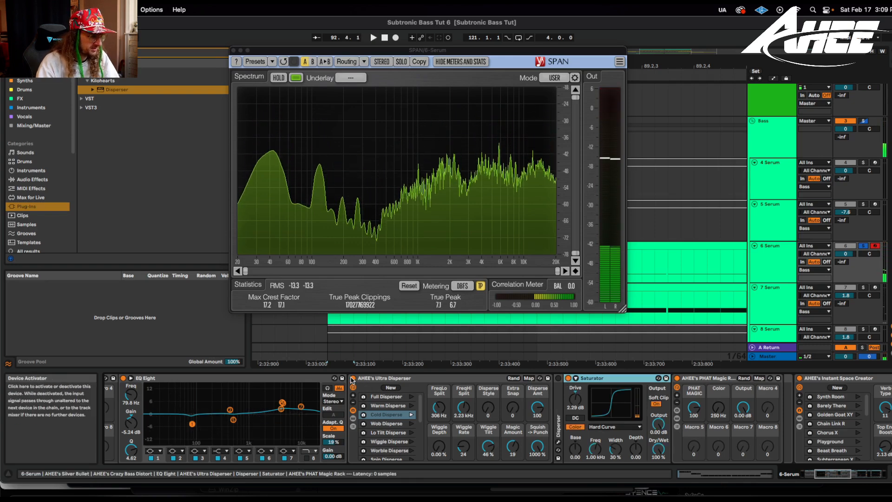
- Switch off AHEE's Ultra Disperser, the Saturator, AHEE's PHAT Magic Rack and AHEE's Instant Space Creator, auditioning the stripped-down bass
left_click(353, 378)
left_click(568, 379)
key("space")
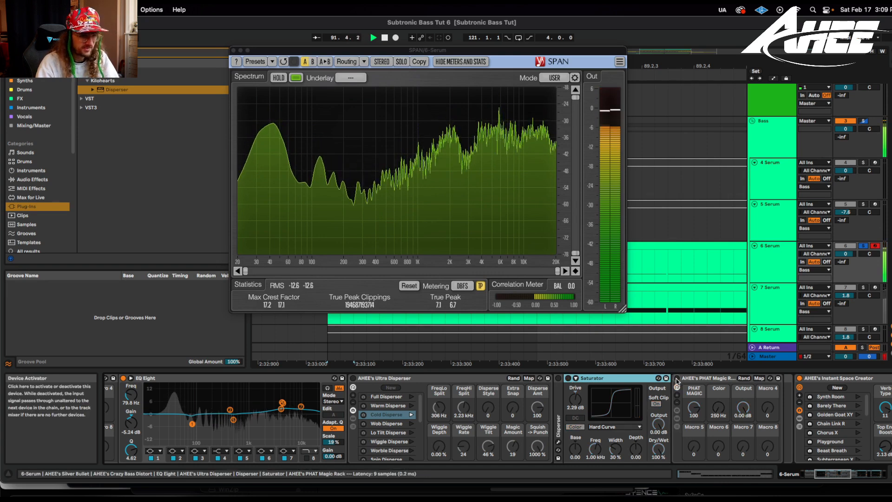
key("space")
left_click(798, 378)
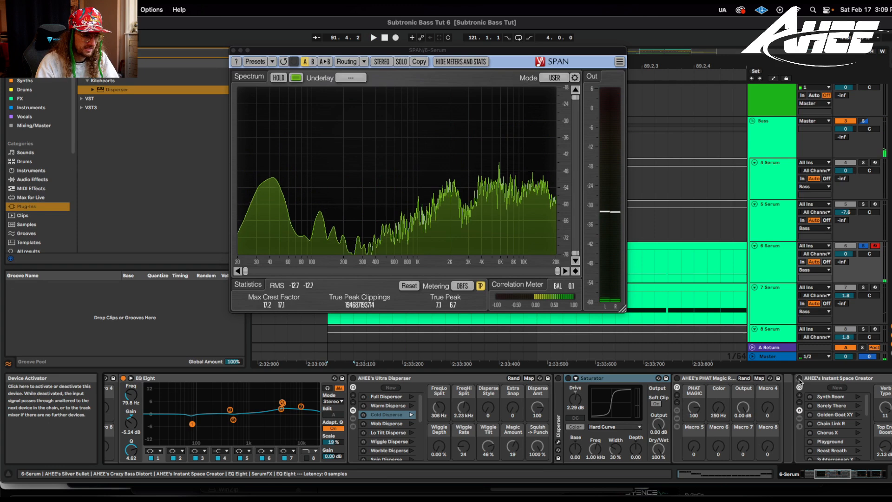
key("space")
- Switch AHEE's Instant Space Creator back on during playback and audition its effect on the bass
left_click(858, 472)
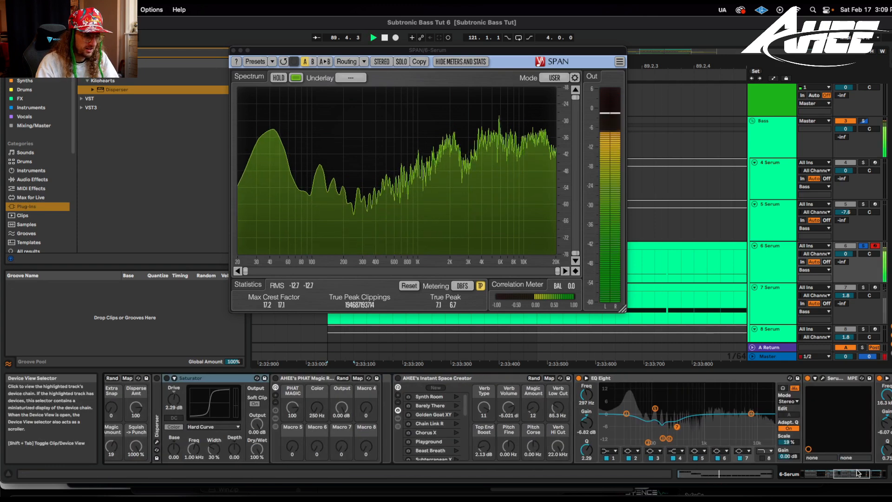
left_click(408, 379)
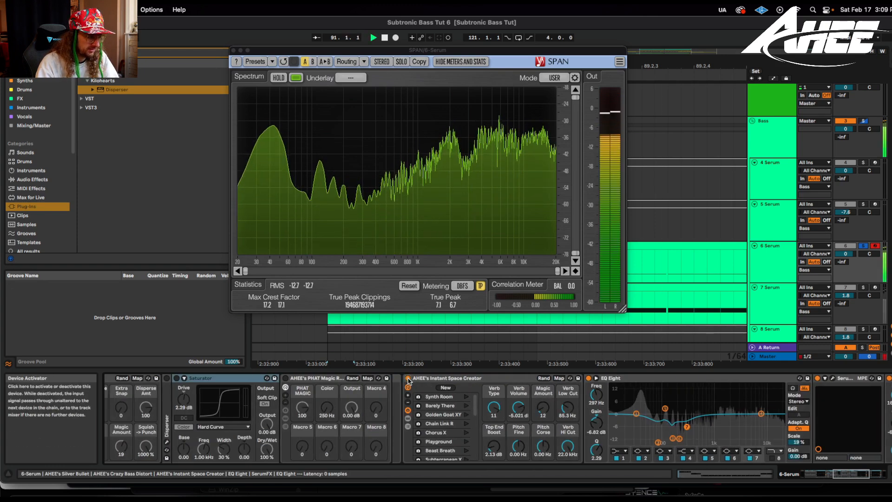
key("space")
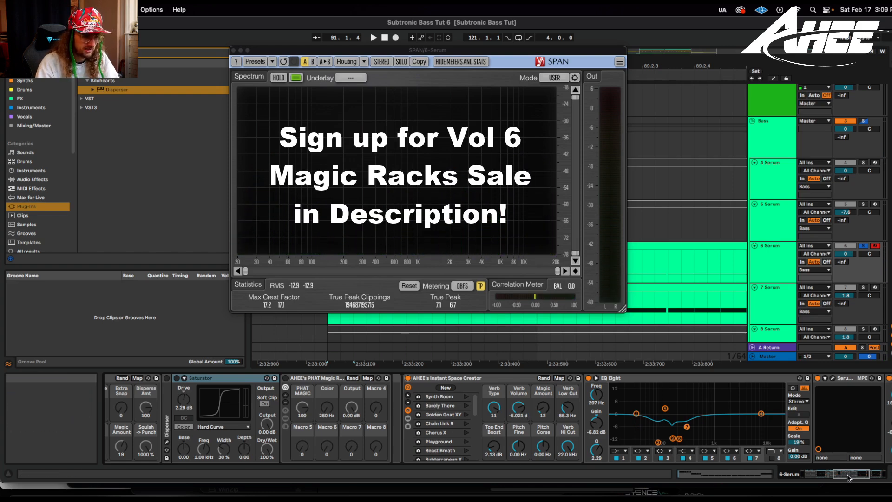
- Unfold the Disperser after AHEE's Ultra Disperser and audition the bass with the Disperser switched off
left_click_drag(848, 477, 833, 482)
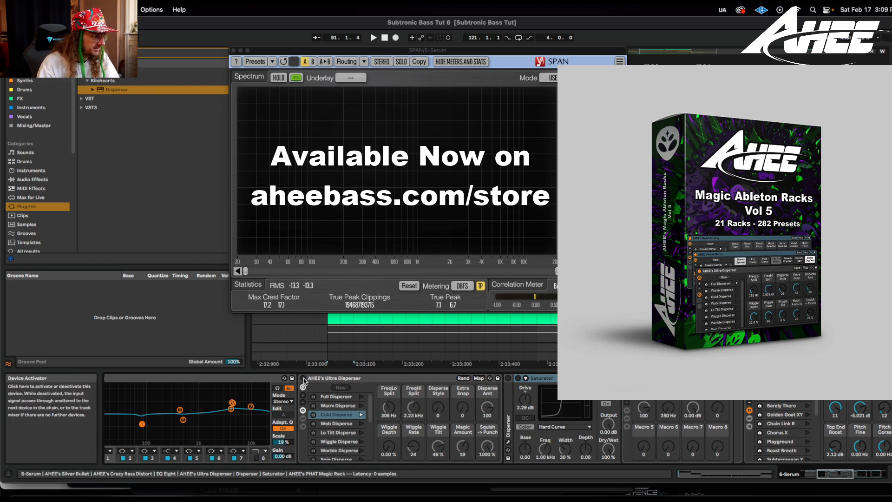
left_click_drag(825, 475, 827, 480)
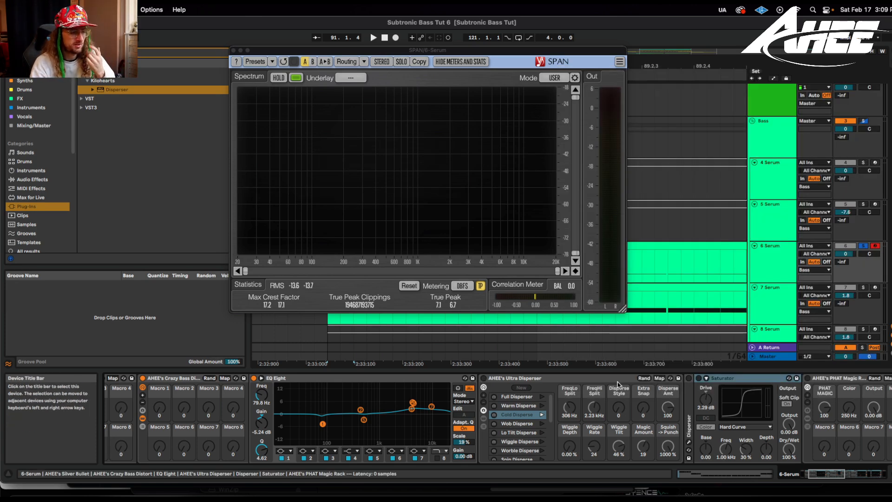
double_click(688, 397)
left_click(689, 379)
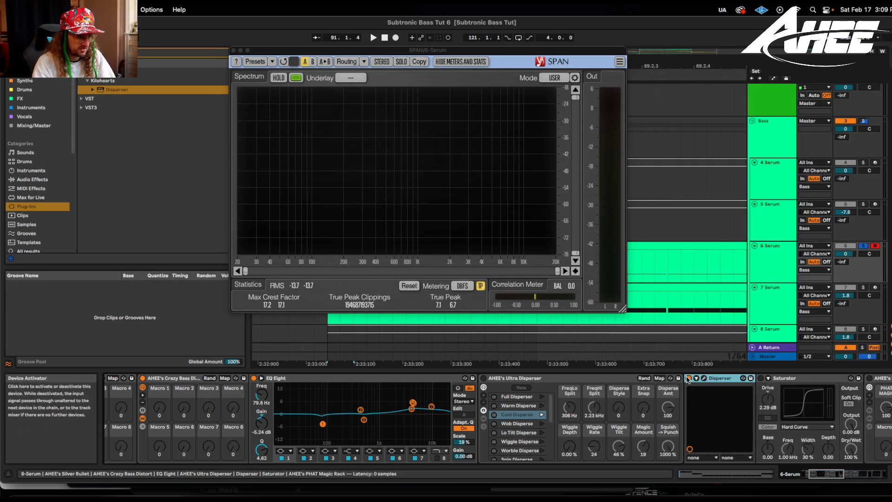
key("space")
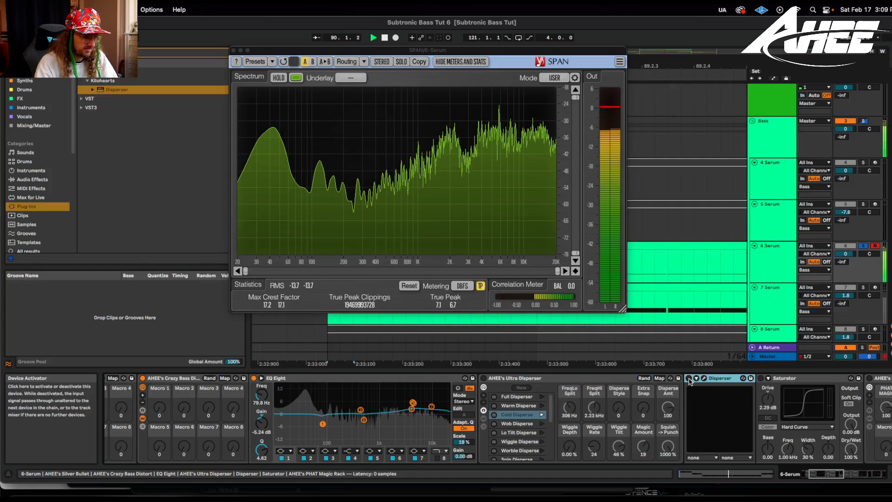
key("space")
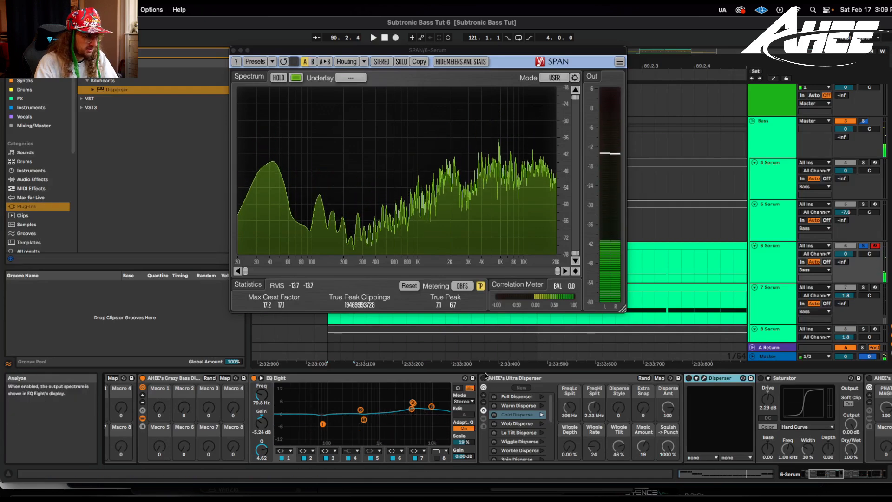
- Switch AHEE's Ultra Disperser and the Saturator back on one after the other, auditioning the bass after each
left_click(484, 378)
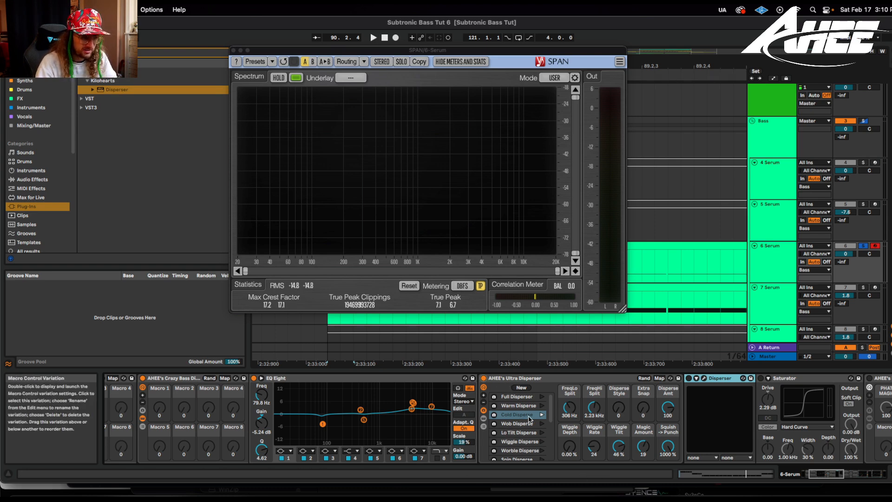
key("space")
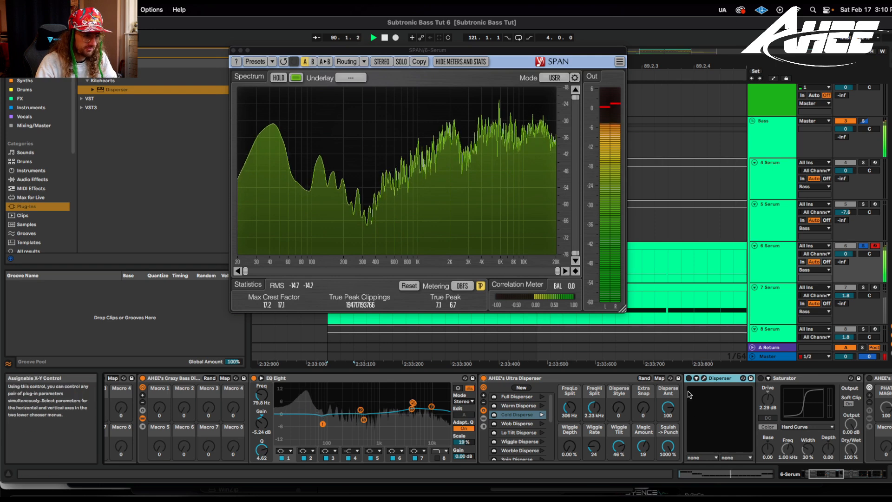
key("space")
left_click(759, 378)
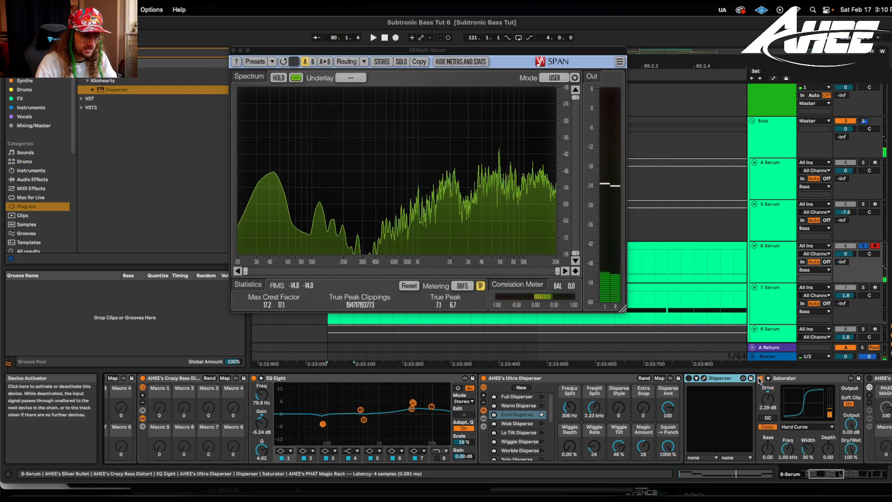
key("space")
left_click_drag(815, 470, 829, 469)
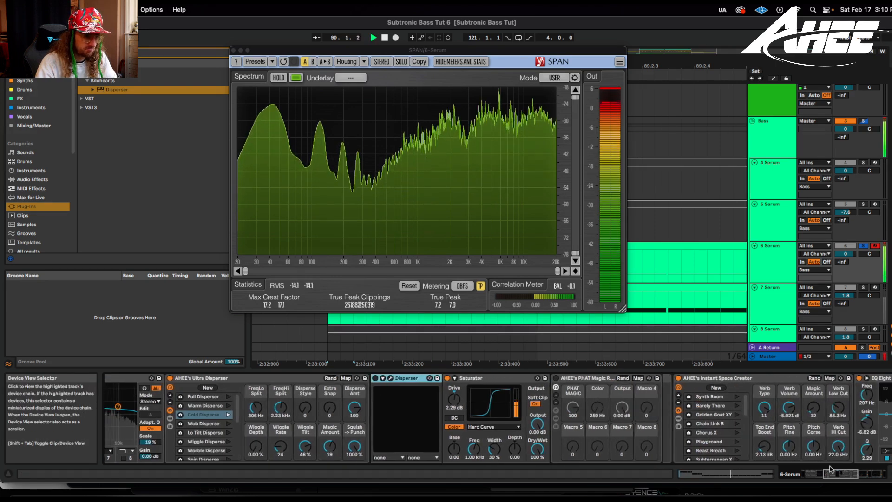
key("space")
- Switch AHEE's PHAT Magic Rack back on and audition the bass in SPAN
left_click(556, 378)
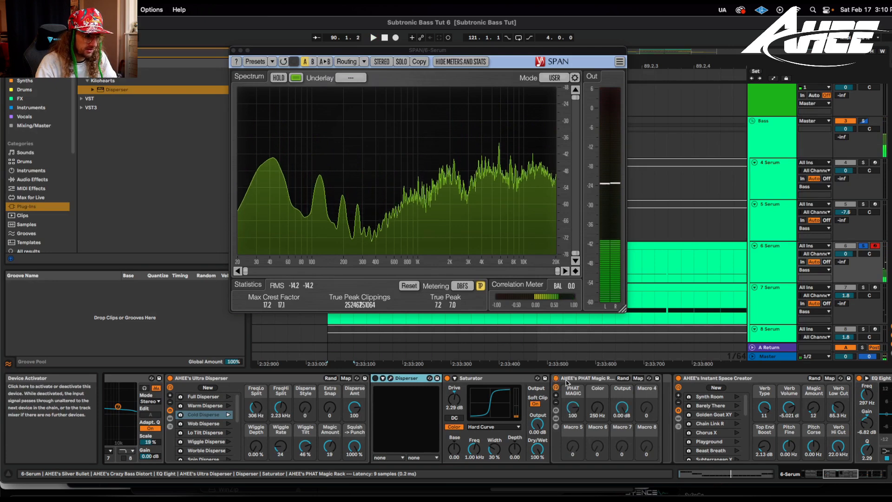
key("space")
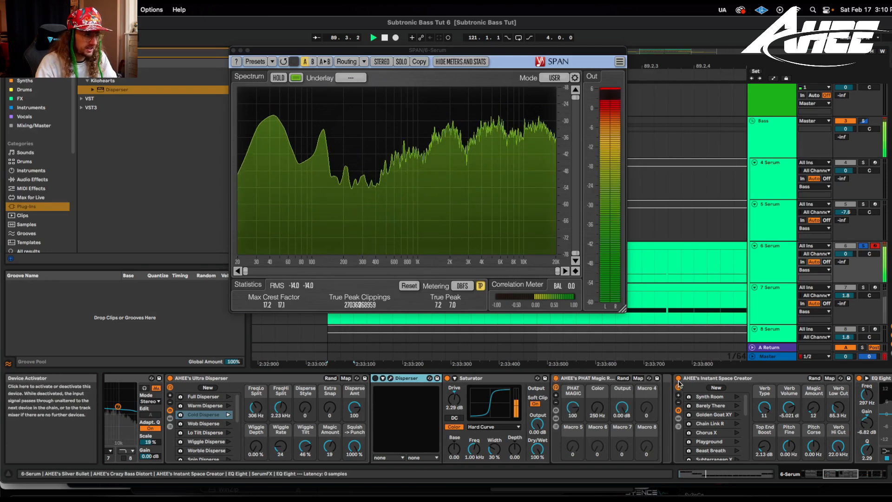
key("space")
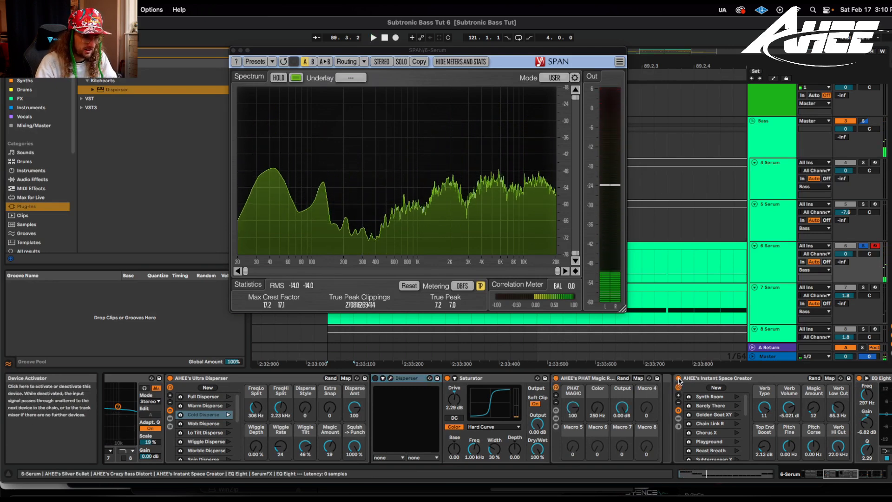
- Compare the bass in SPAN with AHEE's Instant Space Creator bypassed and active
left_click(678, 378)
key("space")
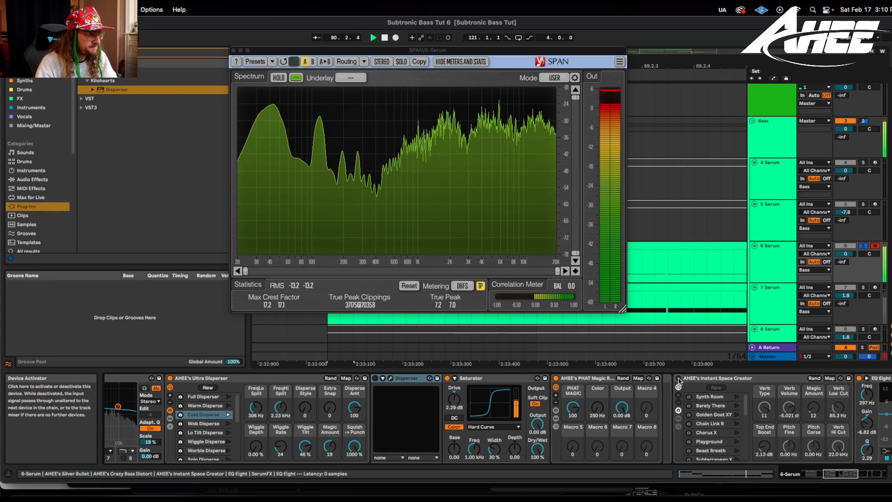
left_click(678, 378)
key("space")
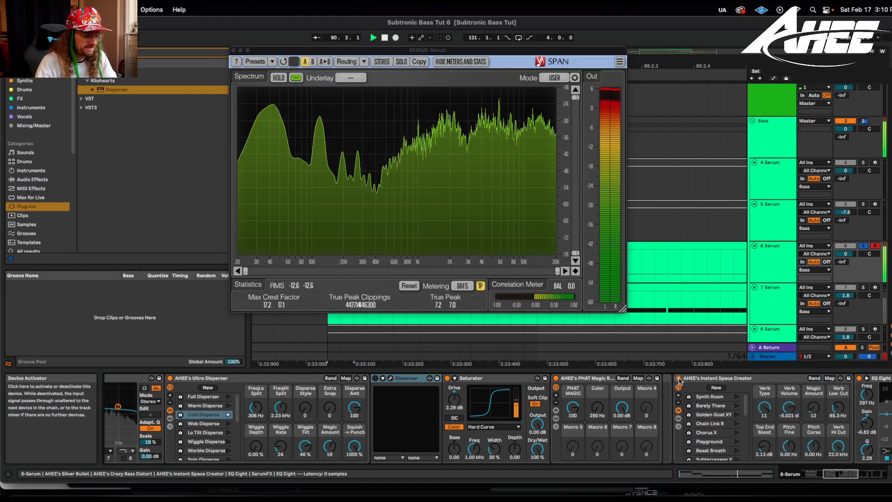
- Open the SerumFX device's window on its FX page and place it clear of the device chain
left_click(848, 475)
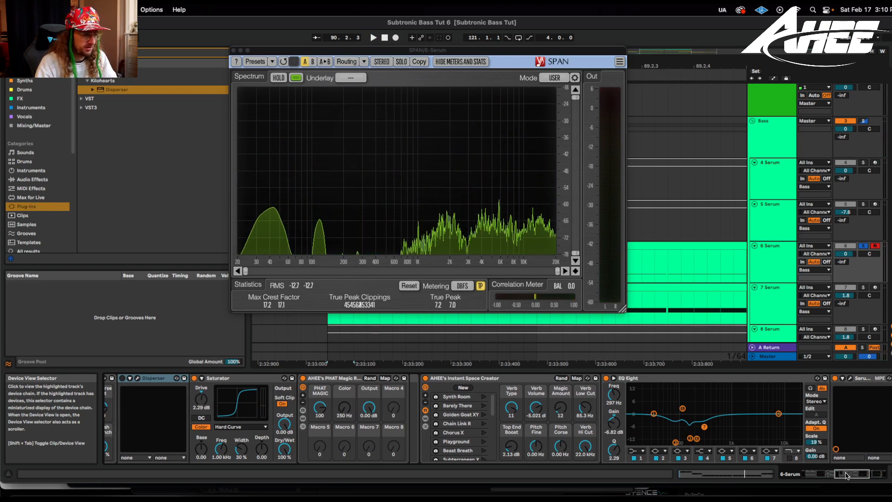
left_click_drag(846, 474, 848, 474)
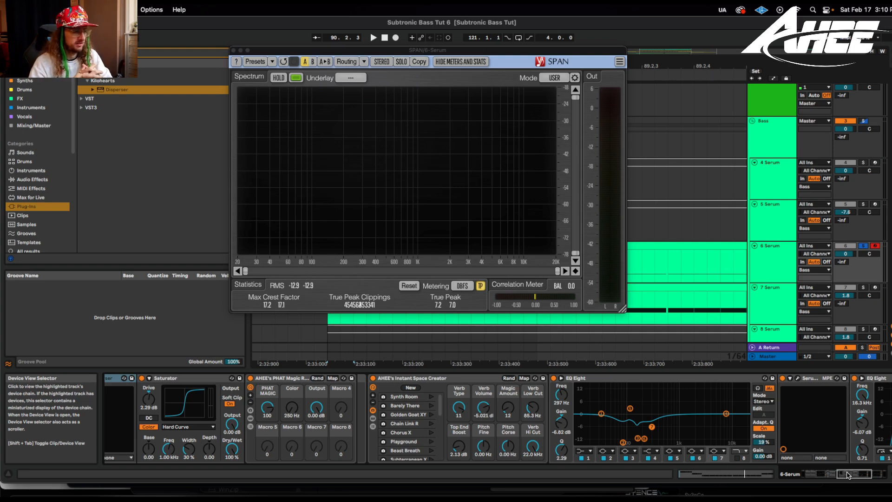
left_click_drag(842, 476, 857, 475)
left_click(492, 378)
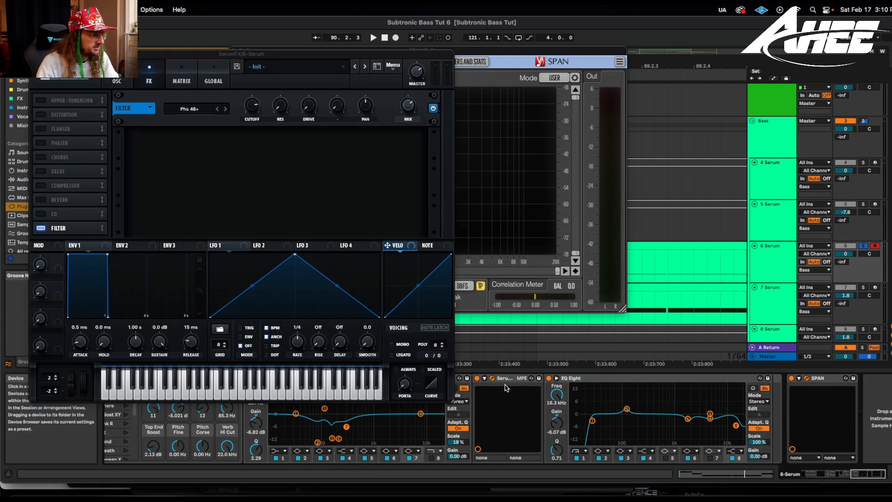
left_click_drag(112, 54, 371, 114)
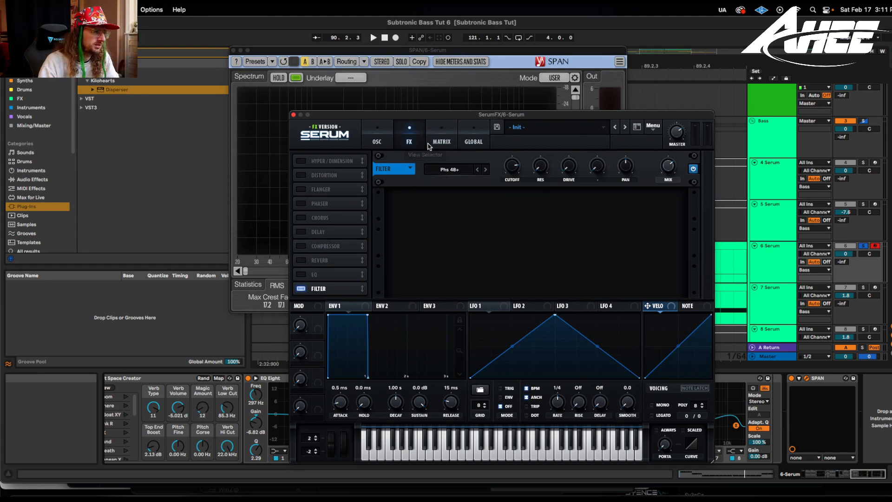
left_click(378, 140)
left_click(409, 138)
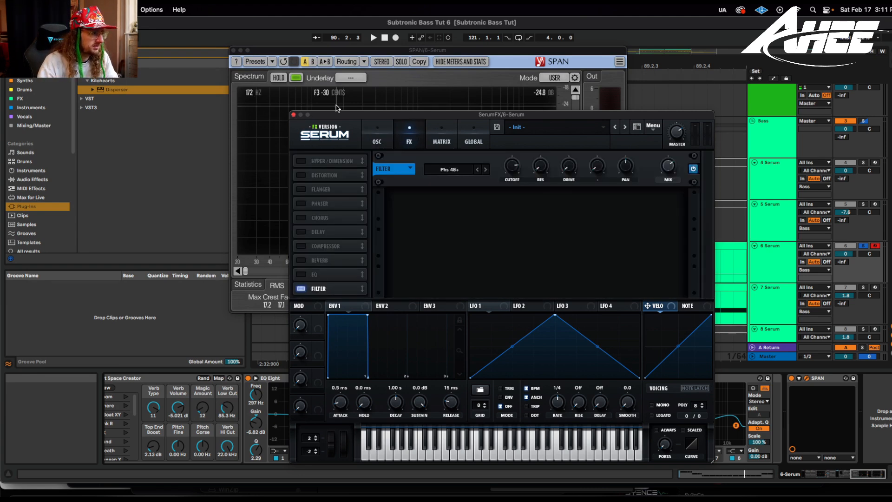
left_click_drag(337, 113, 501, 20)
- Move SPAN beside the SerumFX window and compare the bass with SerumFX's Phs 48+ filter bypassed and active
key("space")
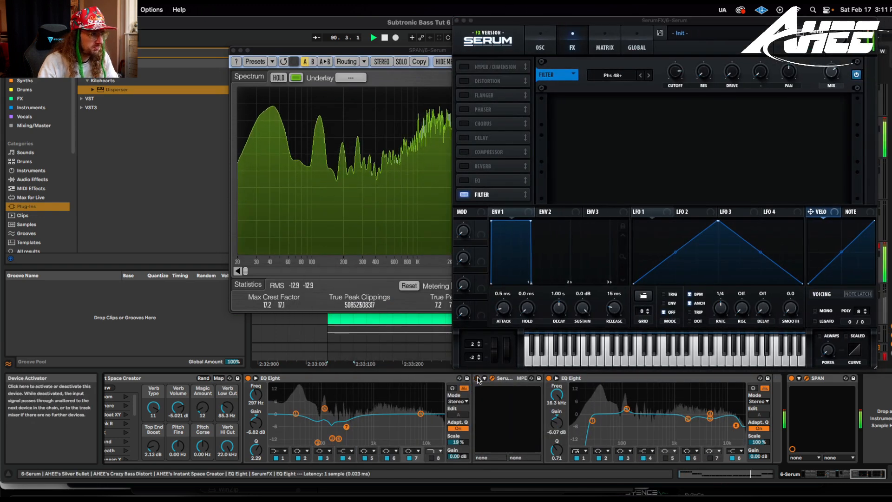
left_click_drag(389, 51, 219, 150)
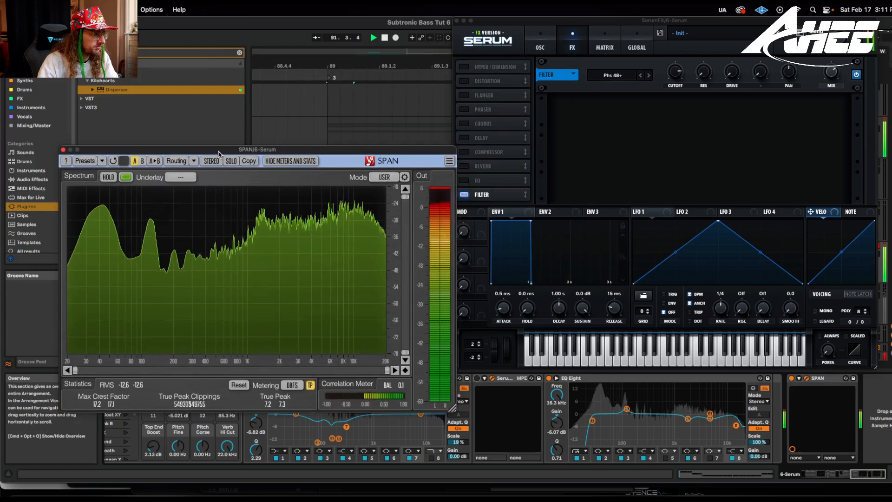
left_click(476, 377)
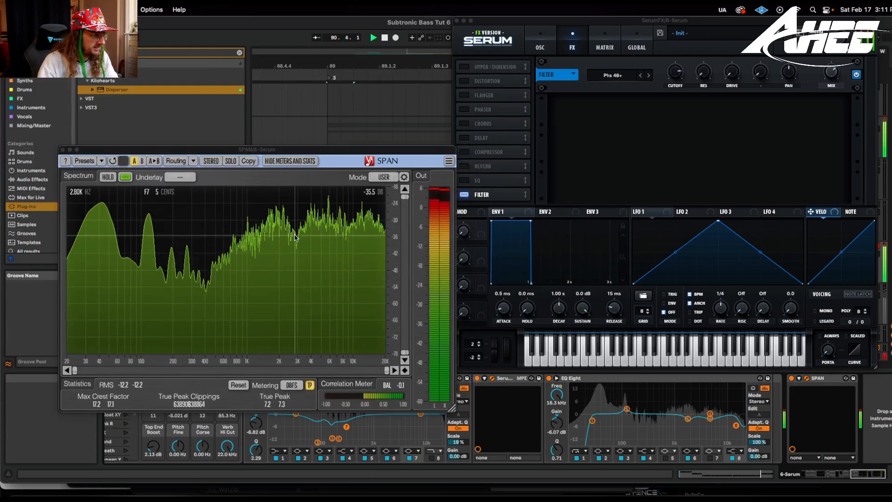
key("space")
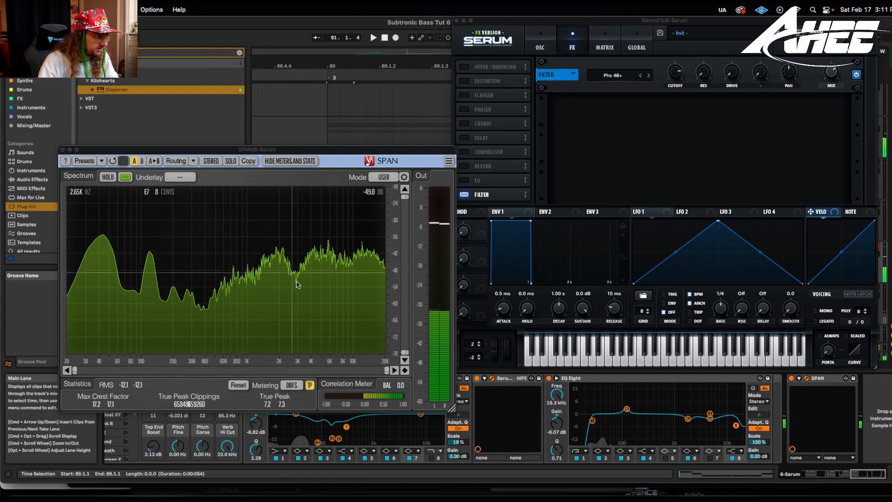
key("space")
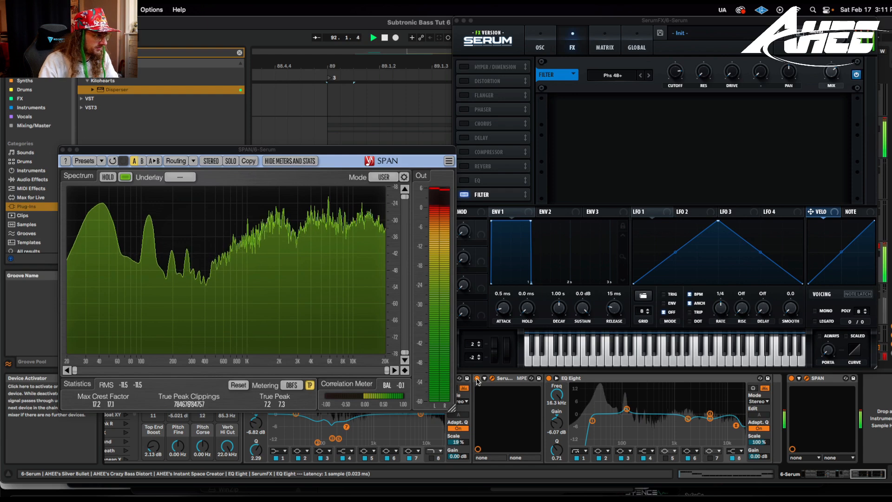
key("space")
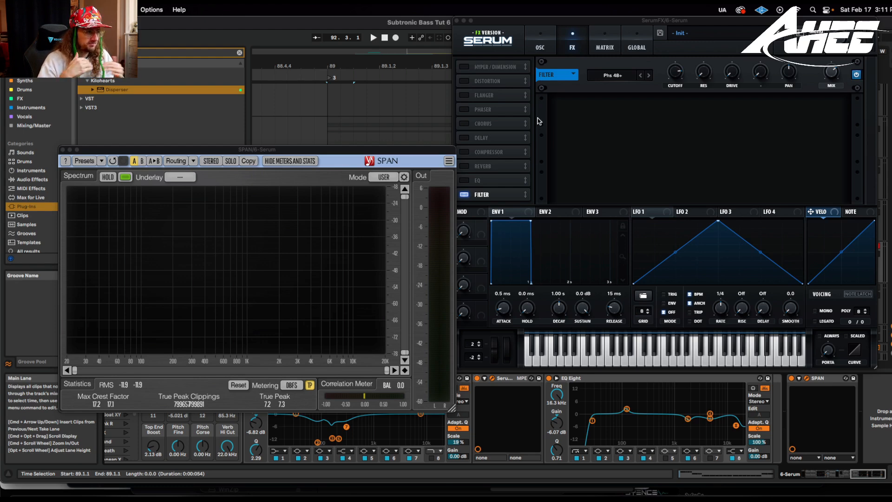
- Close the SerumFX window and move SPAN back over the arrangement, clear of the device chain
left_click(457, 21)
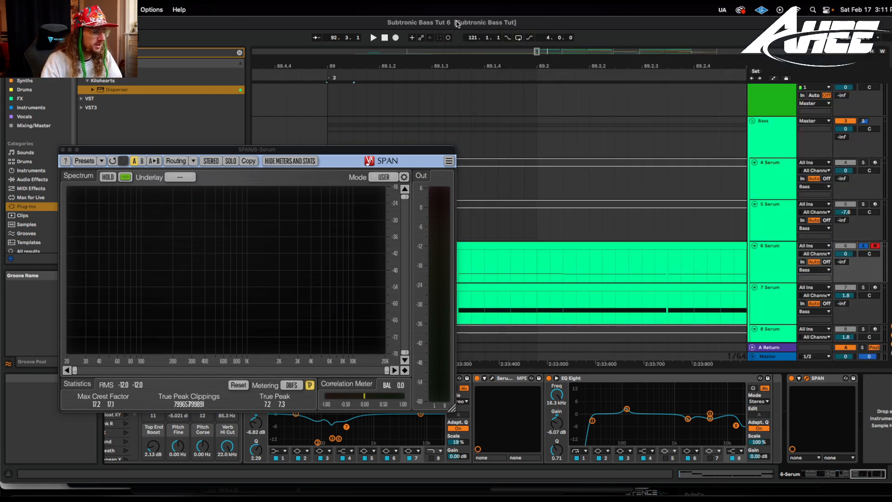
left_click_drag(258, 150, 464, 96)
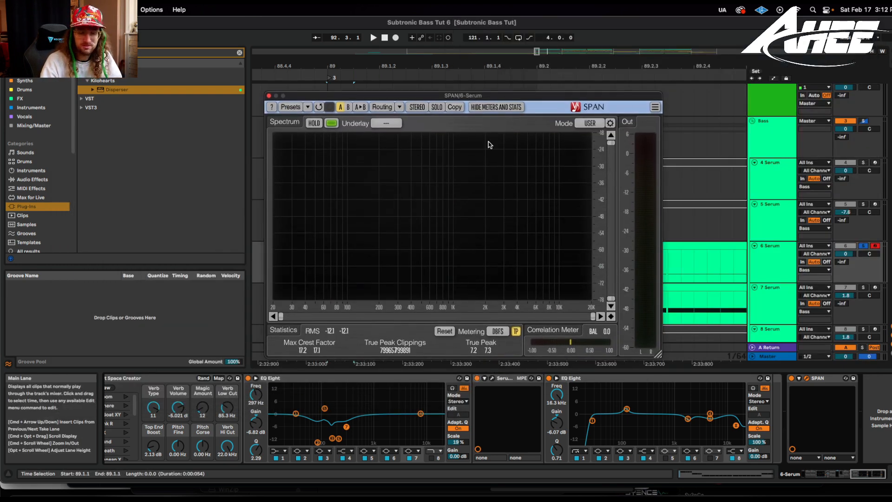
- Switch off the EQ Eight devices before and after SerumFX in the 6-Serum chain
left_click(853, 475)
mouse_move(853, 475)
left_mouse_down()
mouse_move(805, 479)
mouse_move(866, 477)
left_mouse_up()
left_click(320, 379)
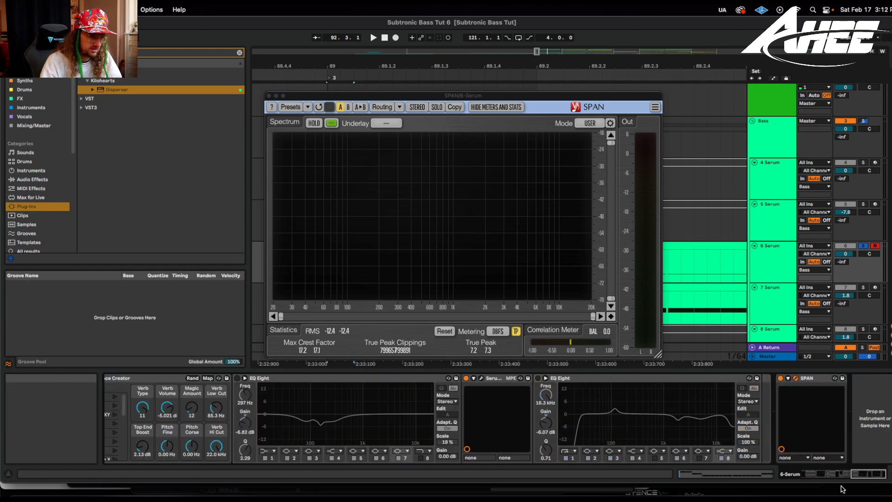
- Compare the bass with the EQ Eight before AHEE's Ultra Disperser bypassed and active, leaving that EQ on
left_click(825, 478)
key("space")
left_click(266, 379)
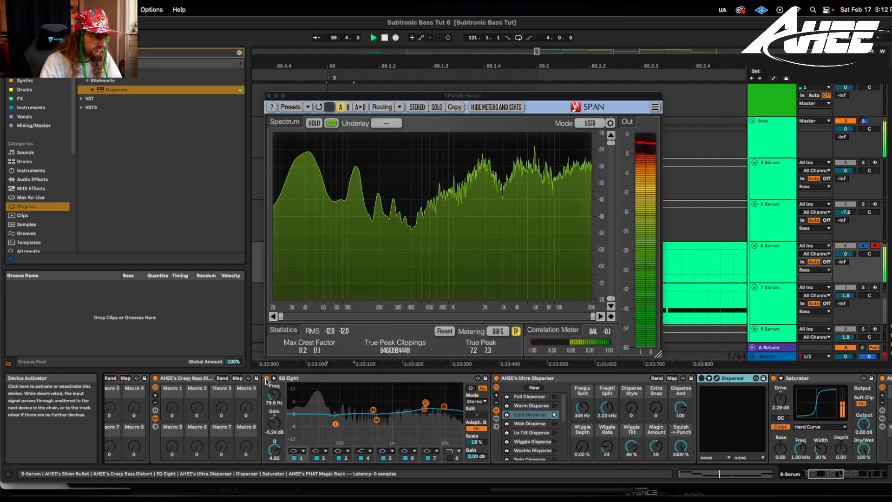
left_click(266, 378)
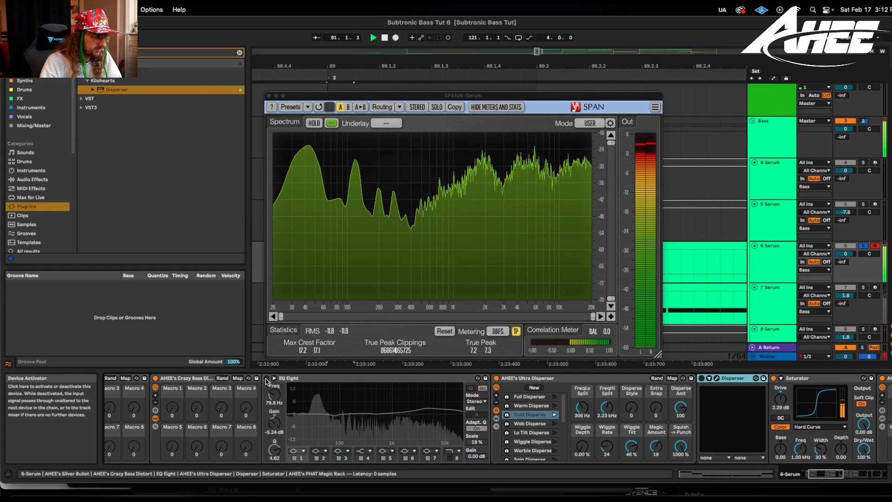
left_click(266, 378)
key("space")
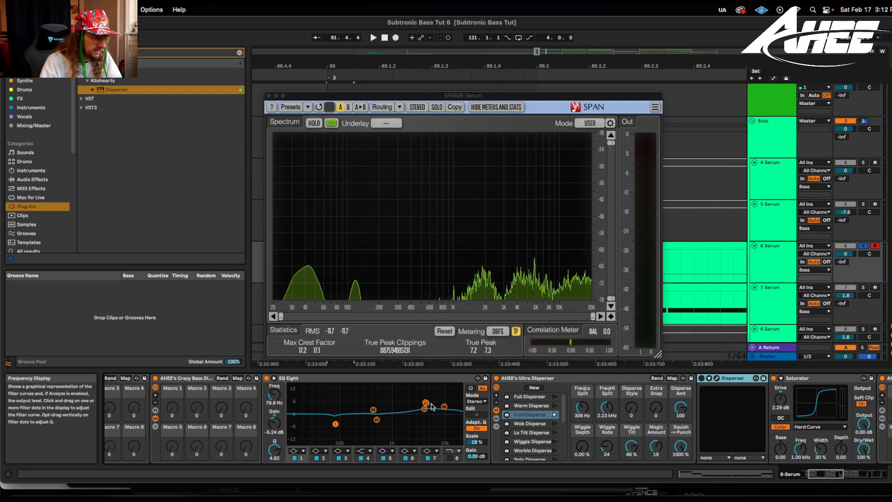
- Switch the EQ Eight after AHEE's Instant Space Creator back on during playback and audition its effect
left_click(828, 473)
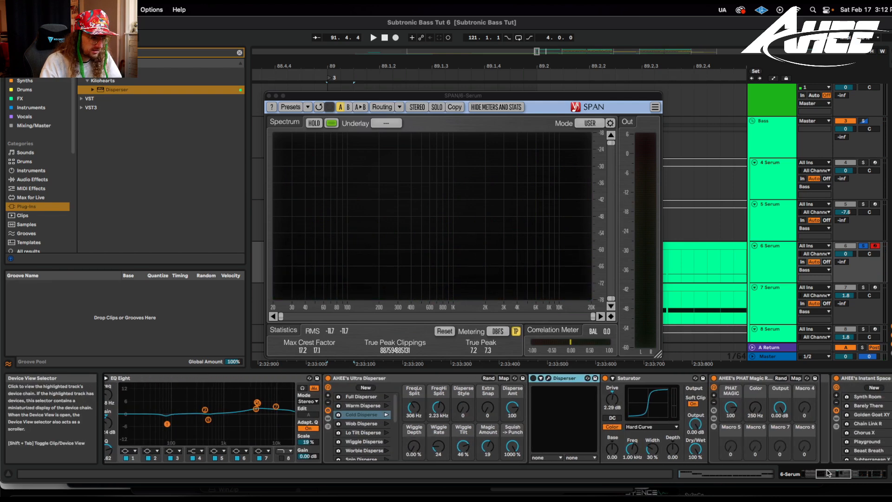
key("space")
left_click_drag(828, 472, 848, 473)
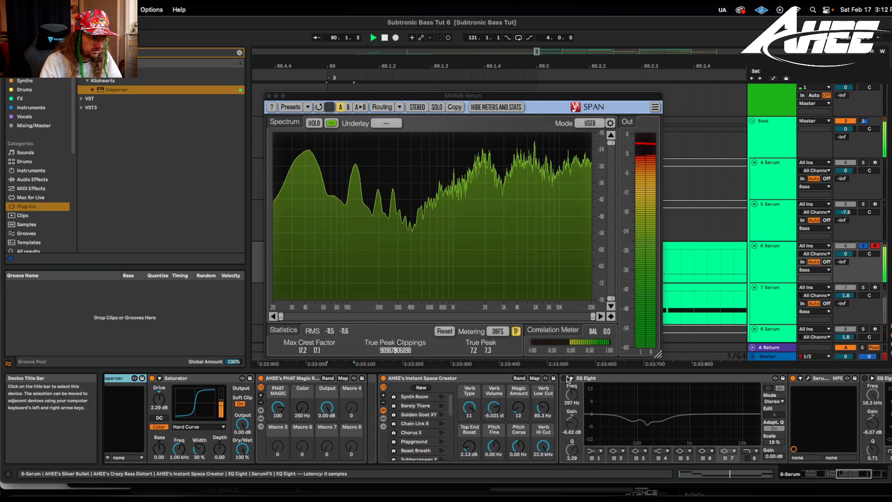
left_click(566, 378)
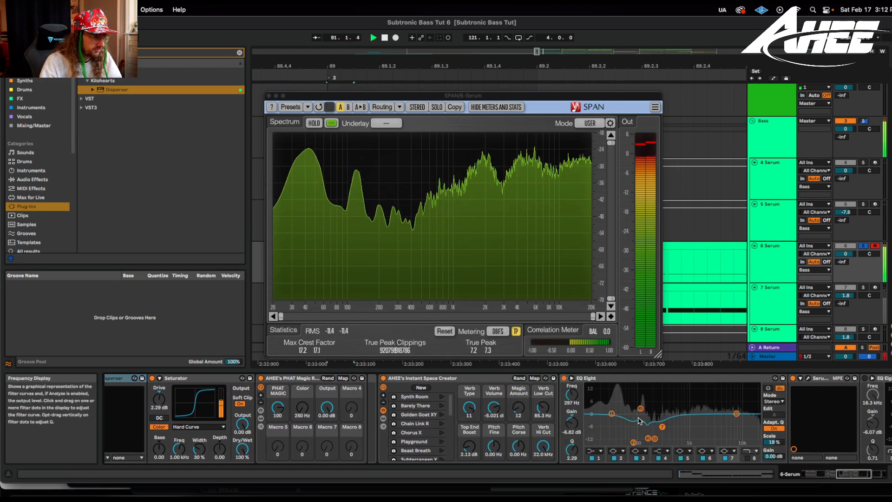
key("space")
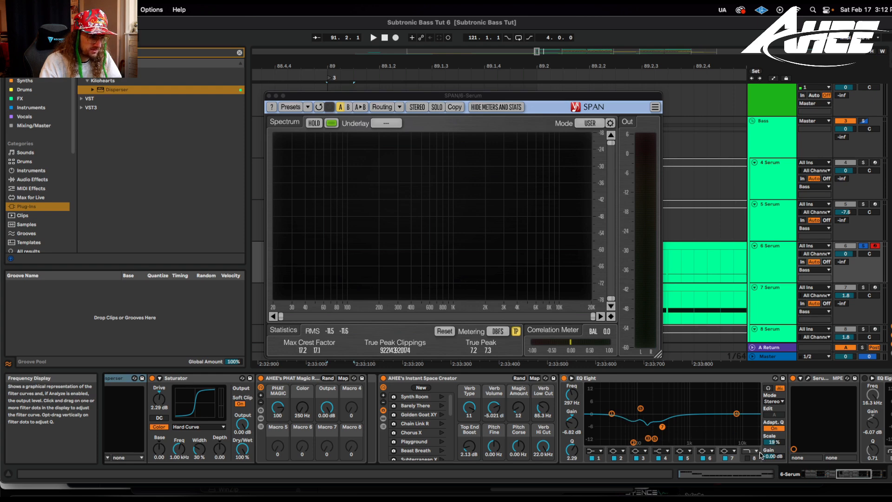
- Audition the EQ Eight after AHEE's Instant Space Creator at different Scale amounts during playback, returning the Scale to 19 %
key("space")
scroll(677, 467, "right", 10)
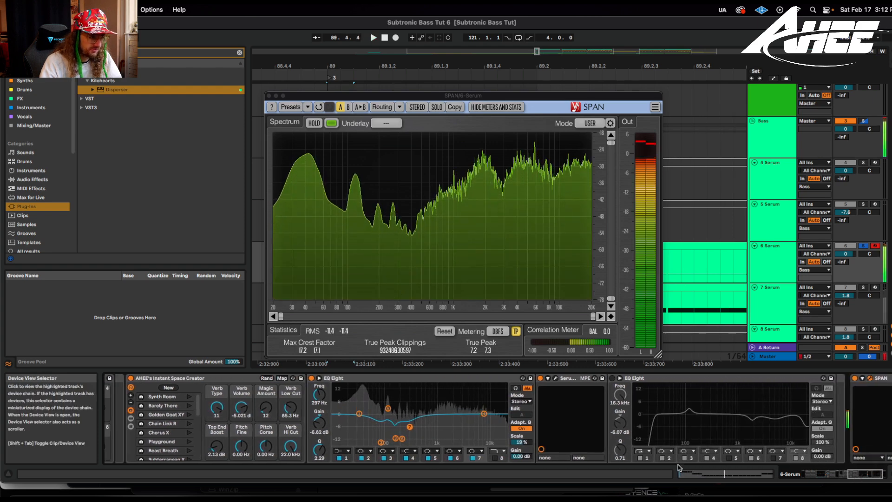
left_click_drag(520, 442, 521, 404)
key("space")
left_click_drag(520, 442, 521, 478)
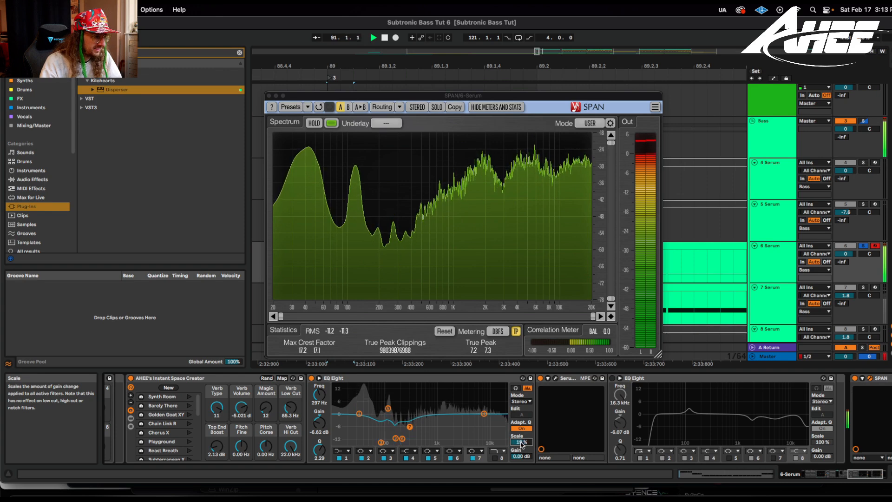
key("space")
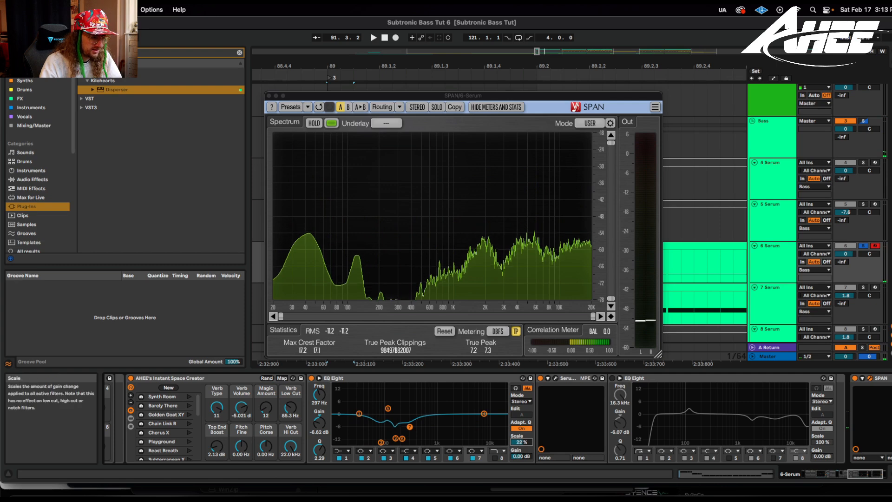
left_click_drag(521, 442, 521, 441)
key("space")
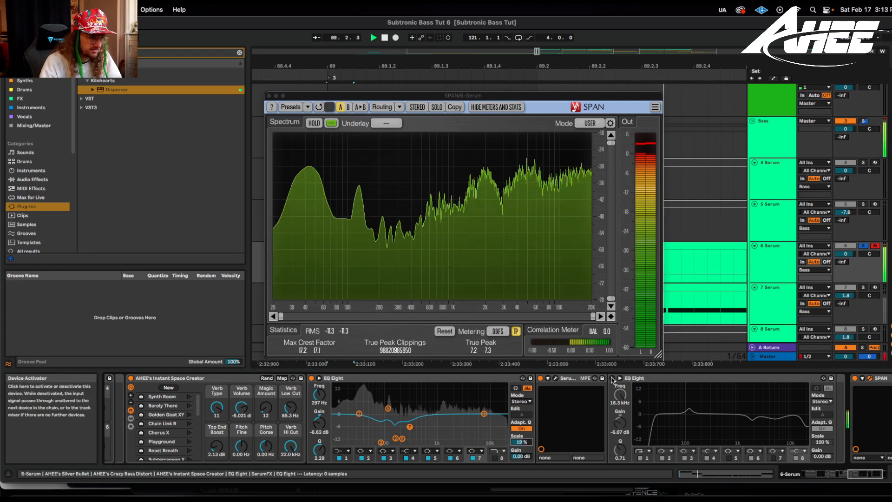
- Switch the EQ Eight after SerumFX back on, audition it, and select its second band
left_click(612, 378)
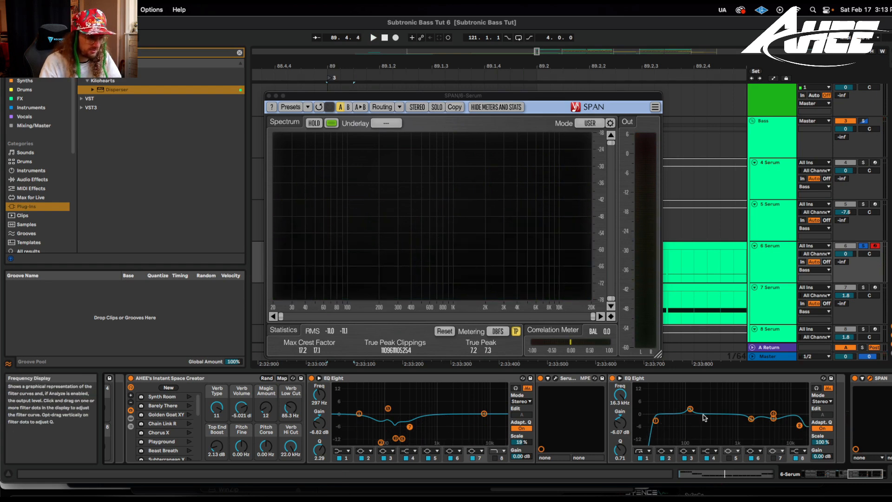
left_click(690, 409)
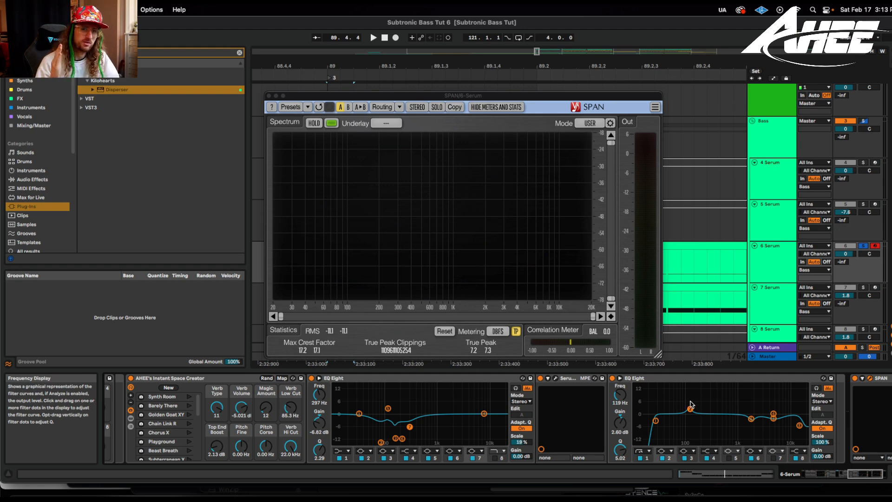
left_click(775, 274)
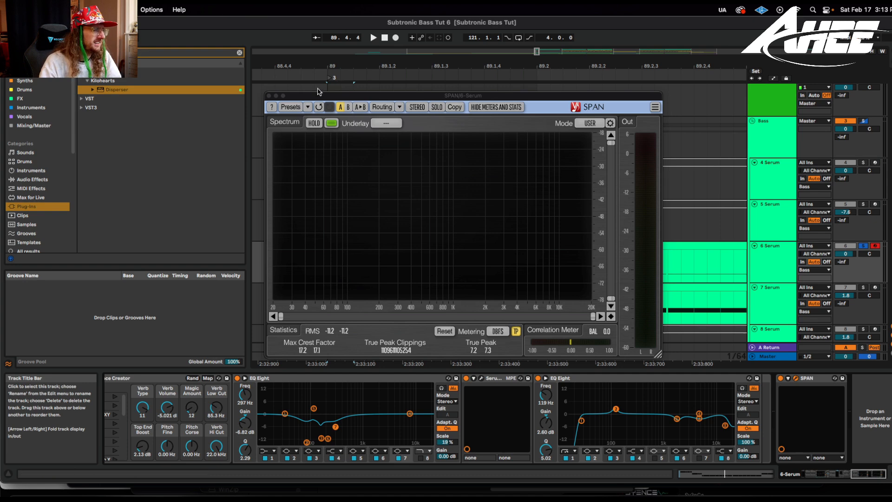
- Close the SPAN window and solo the 7-Serum and 9-Serum tracks in turn, playing them back
left_click(269, 95)
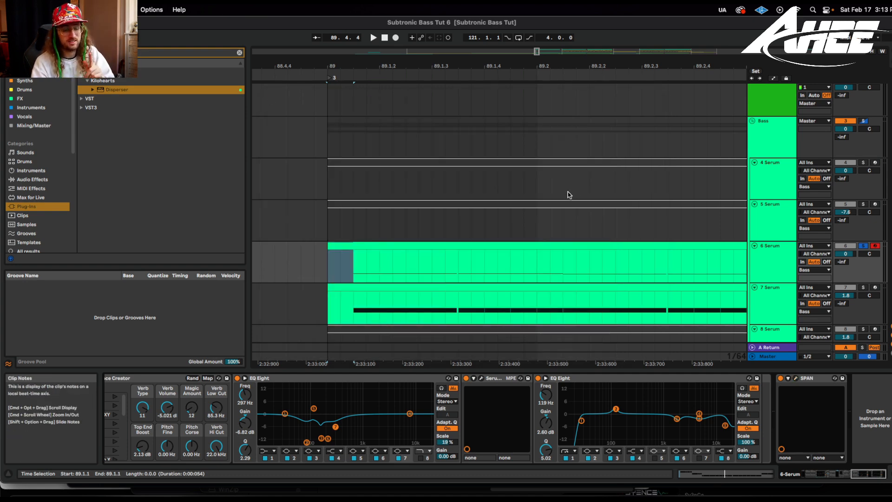
scroll(582, 219, "down", 3)
left_click(786, 225)
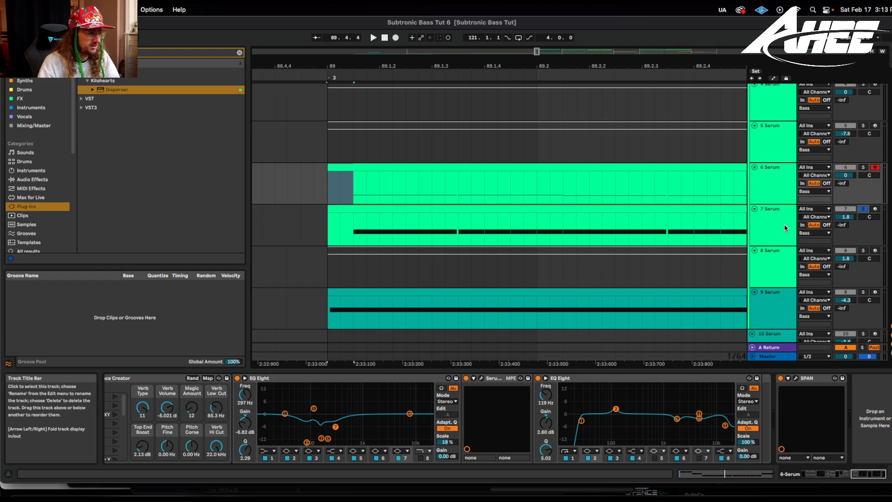
key("space")
left_click(787, 303)
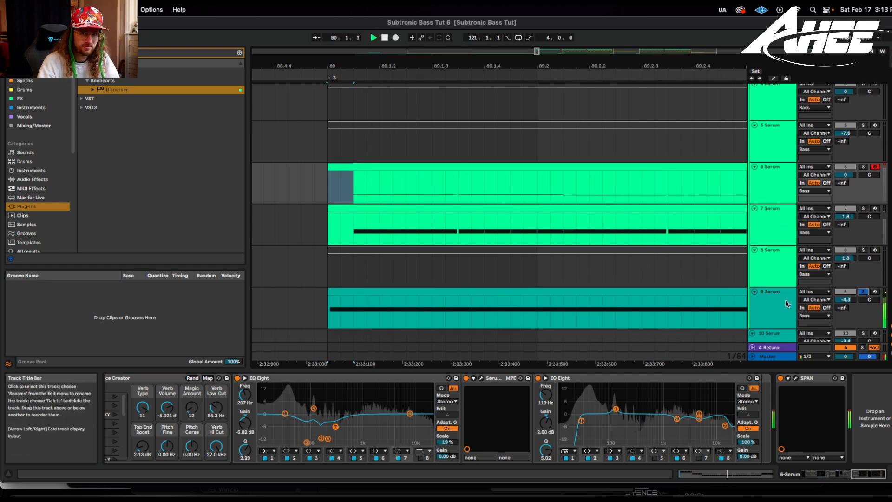
- Show the 9-Serum track's devices and compare the track soloed and within the full mix, leaving it soloed
left_click(783, 302)
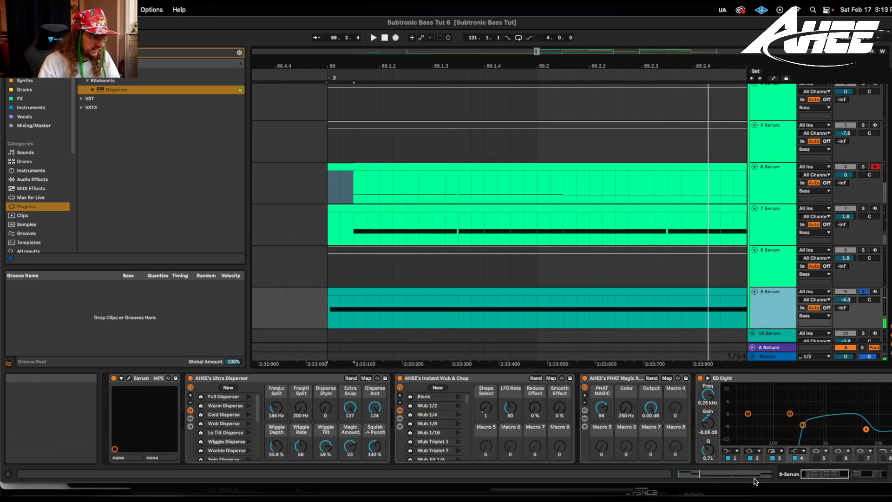
key("space")
left_click(861, 293)
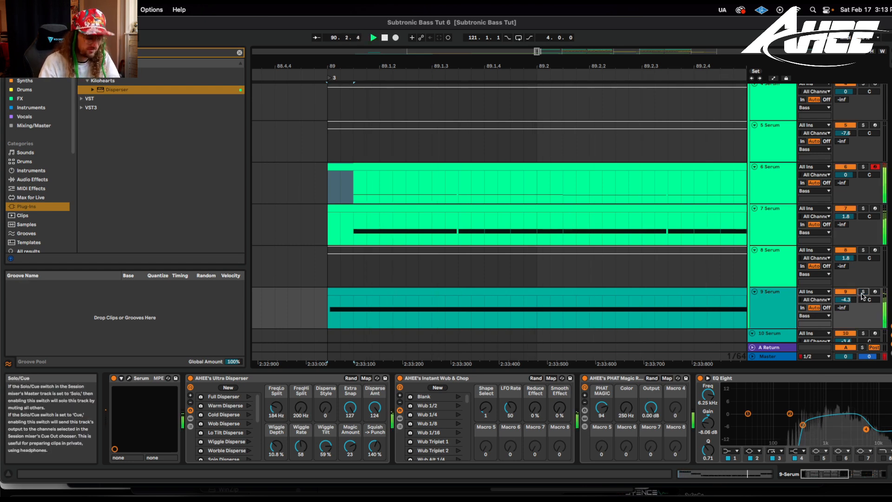
left_click(861, 293)
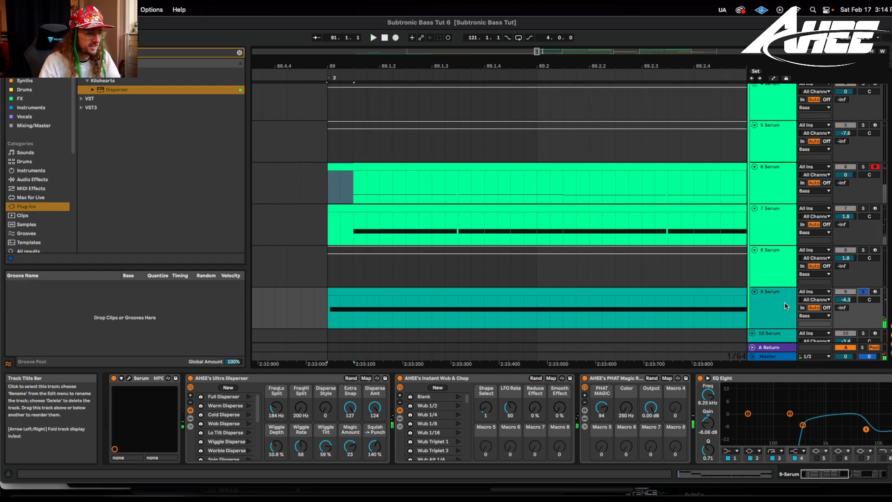
- Open Serum on the 9-Serum track, move its window over the arrangement, and view its effects and oscillators during playback
left_click(787, 305)
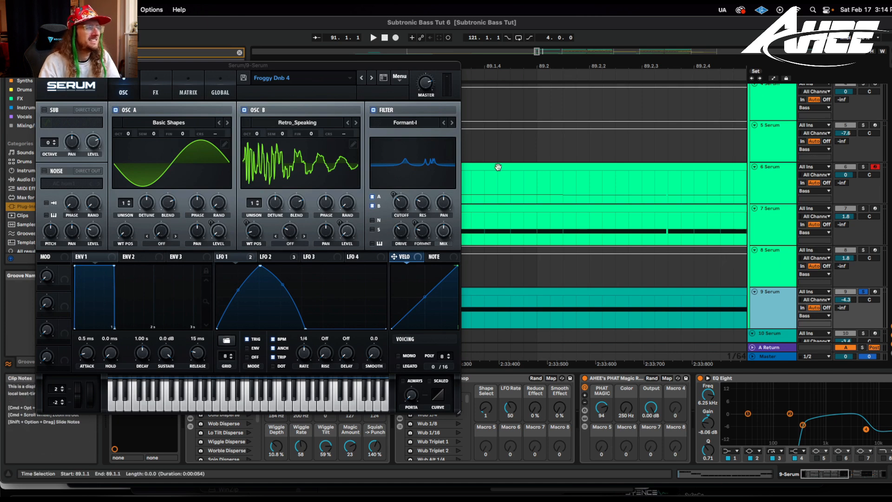
left_click_drag(168, 68, 384, 101)
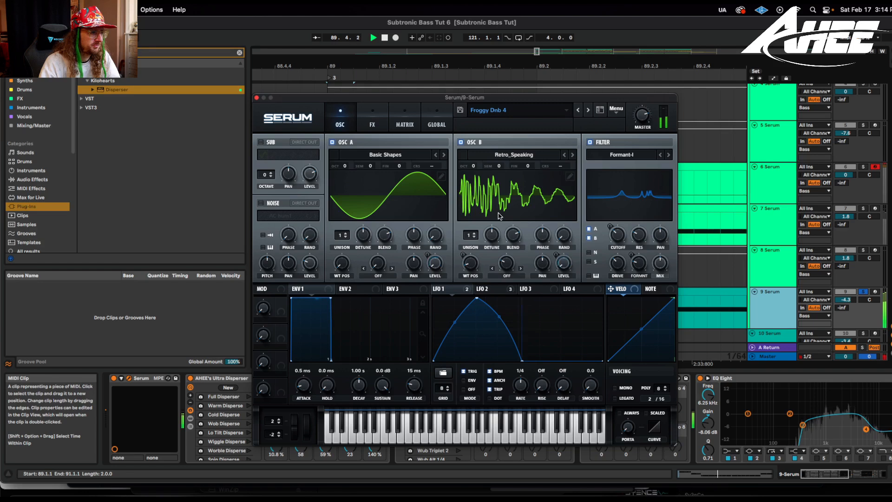
left_click(372, 122)
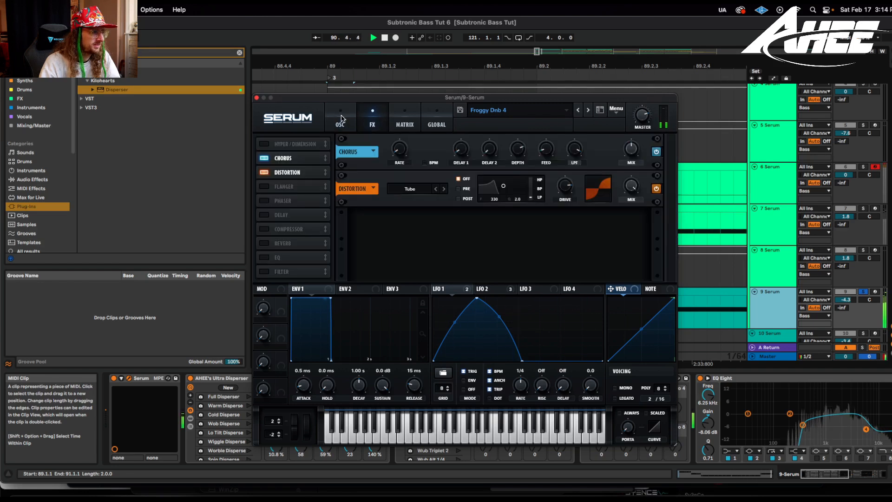
left_click(340, 119)
key("space")
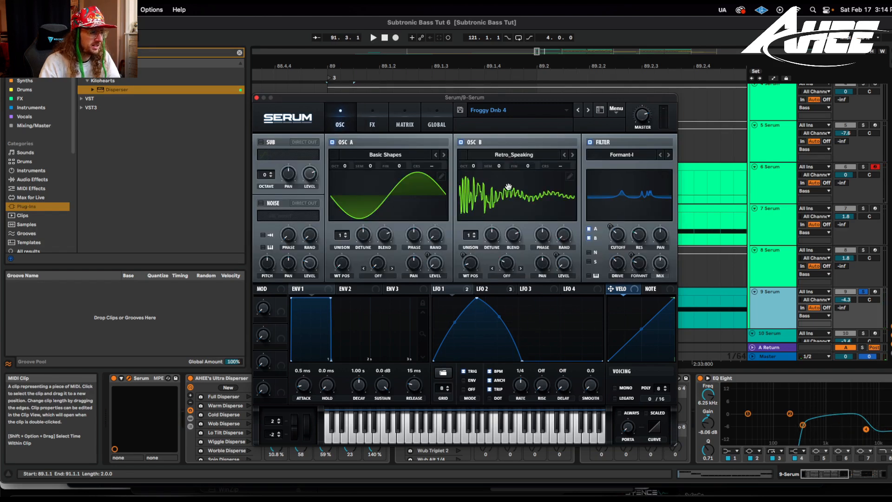
- Look up the category of oscillator B's Retro_Speaking wavetable and close the list without choosing another
left_click(502, 156)
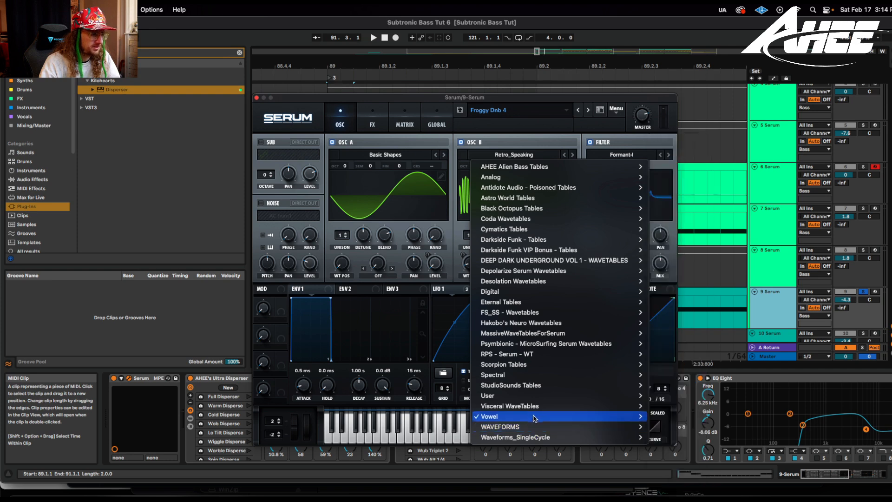
mouse_move(534, 418)
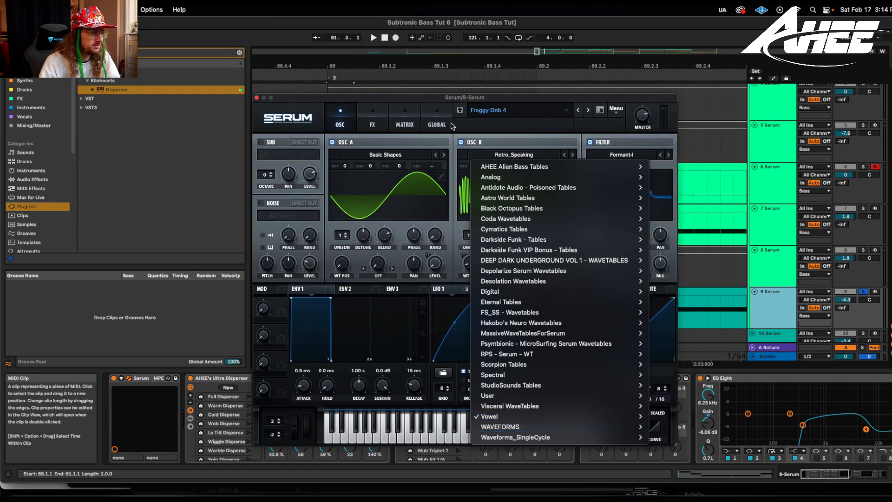
left_click(439, 97)
- Examine the shapes and modulation targets of LFO 2 and LFO 1 in Serum during playback
left_click(481, 290)
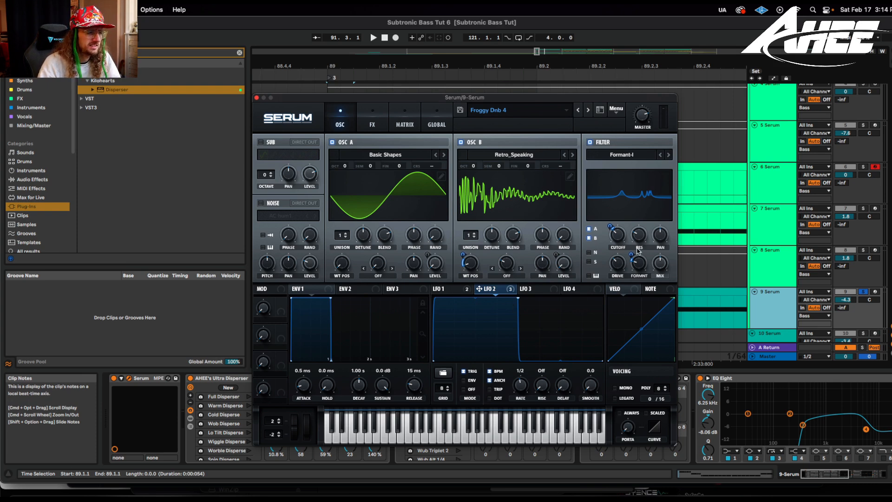
key("space")
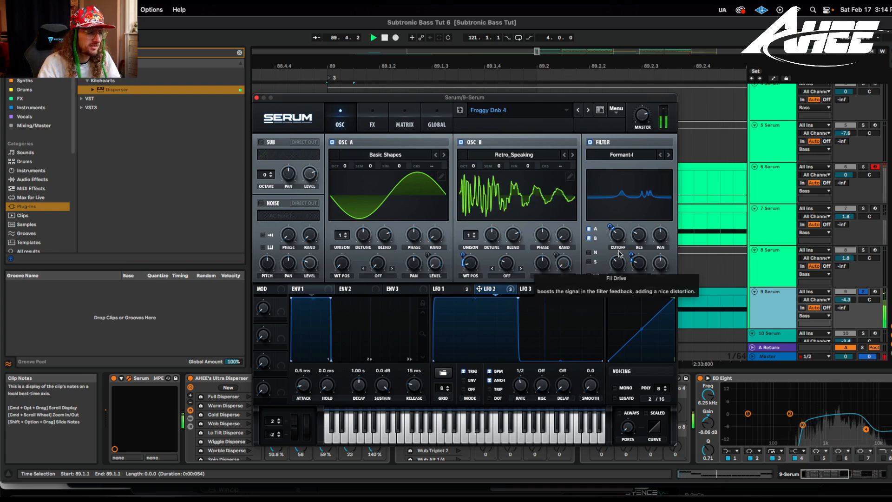
left_click(454, 290)
key("space")
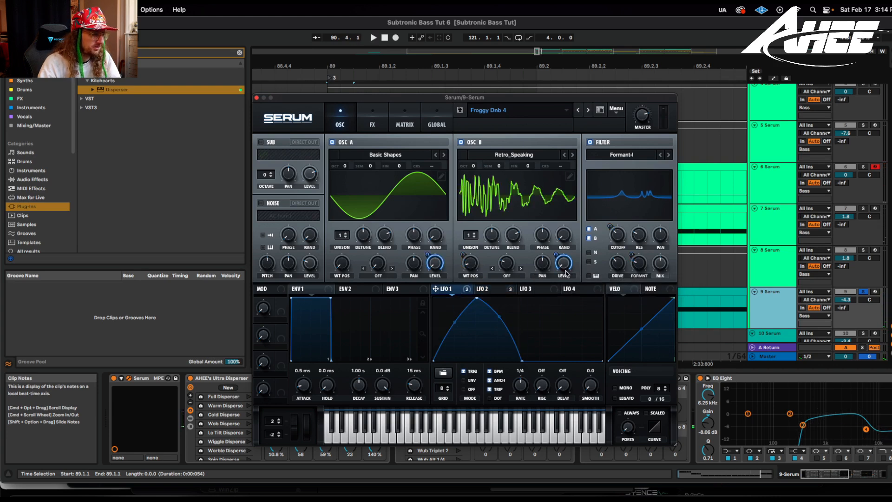
key("space")
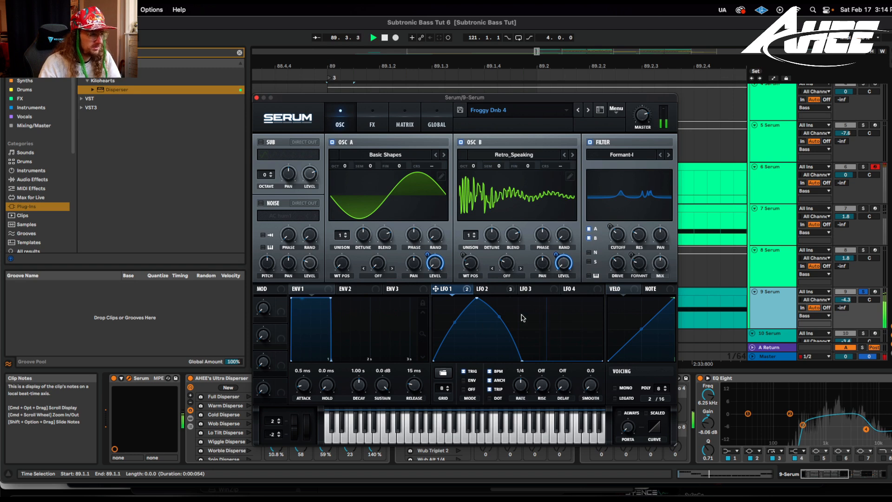
- Bypass Serum's Chorus and Distortion, and re-enable Distortion and Chorus in turn during playback to hear each effect
left_click(372, 121)
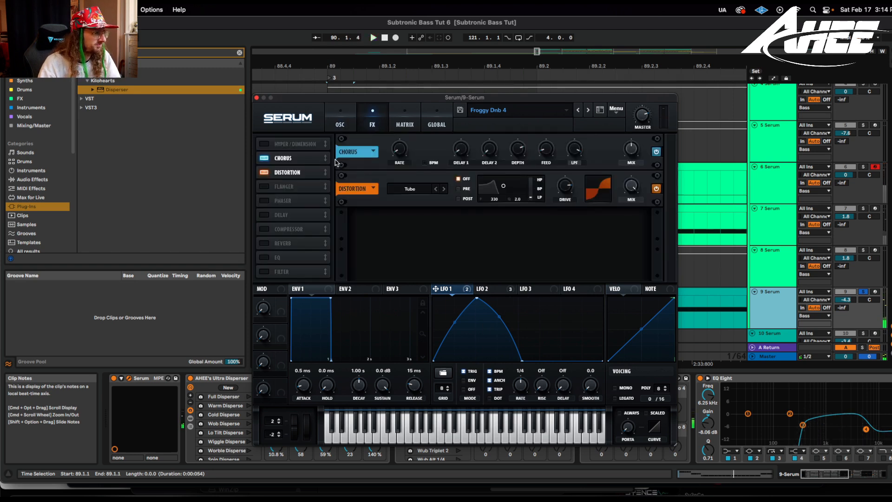
left_click(264, 158)
left_click(264, 172)
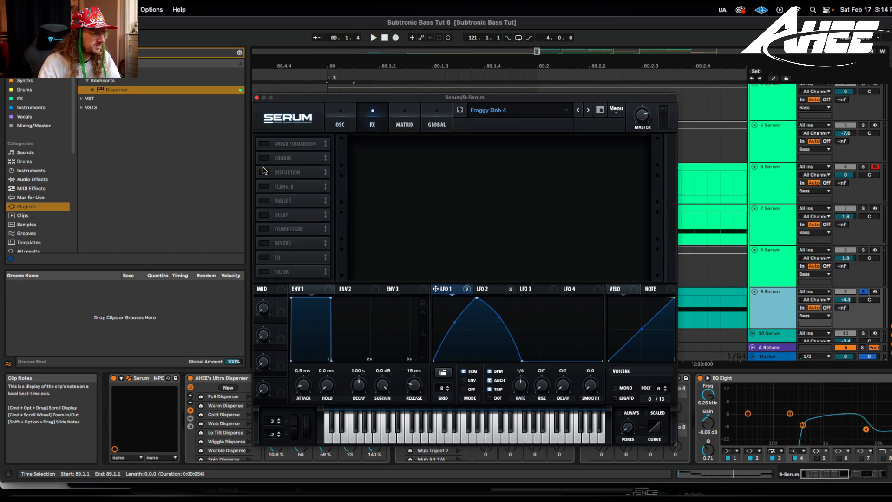
left_click(264, 173)
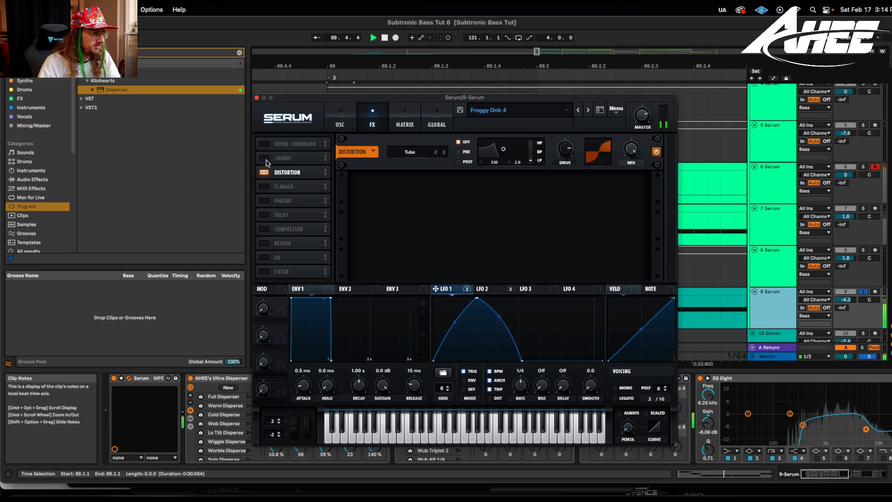
left_click(264, 159)
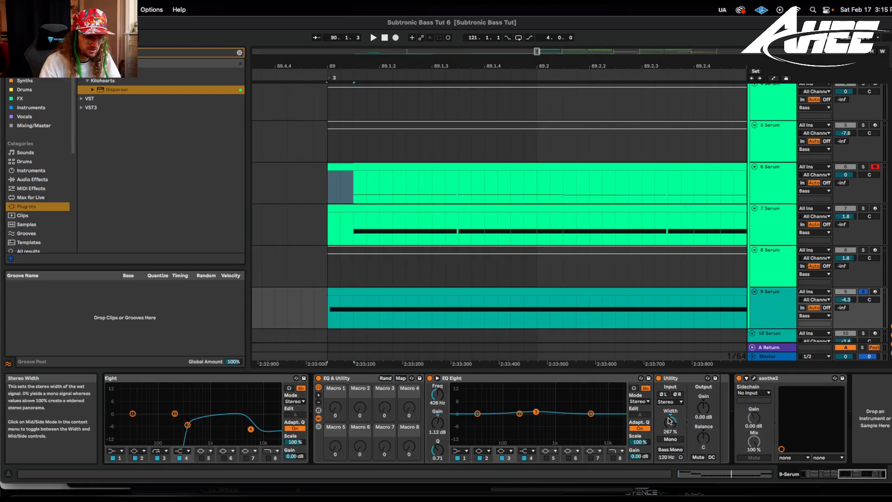
- Compare the 9-Serum bass with the Utility after the EQ bypassed and active, leaving Utility on
key("space")
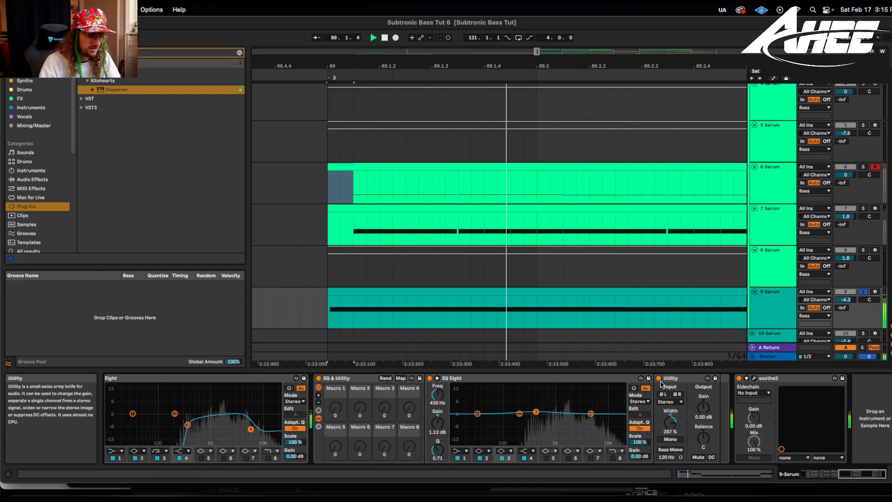
left_click(659, 379)
left_click(659, 378)
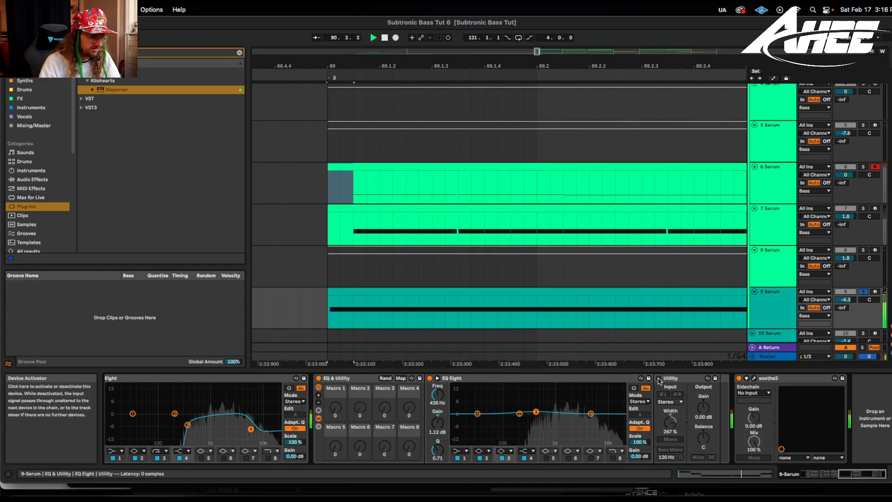
key("space")
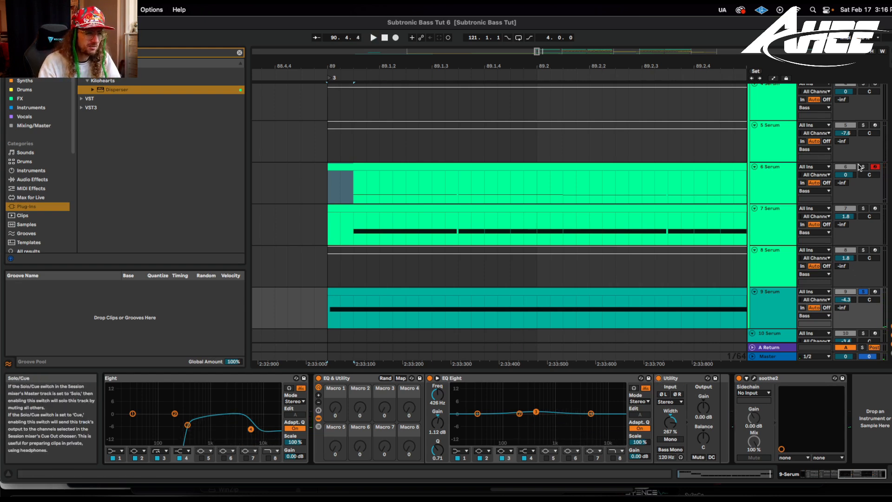
- Solo the 6-Serum track and play it briefly
key("space")
left_click(862, 167)
key("space")
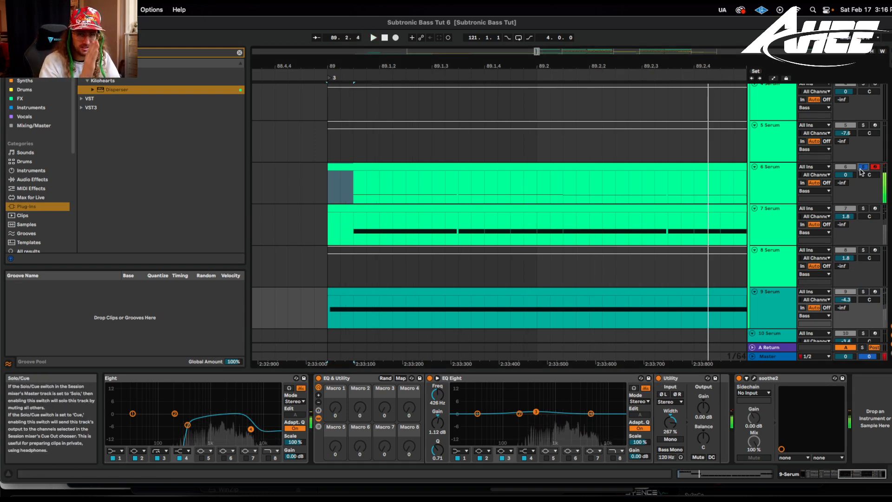
- Solo the 7-Serum track, play it, and open its Serum window from its device chain
left_click(862, 208)
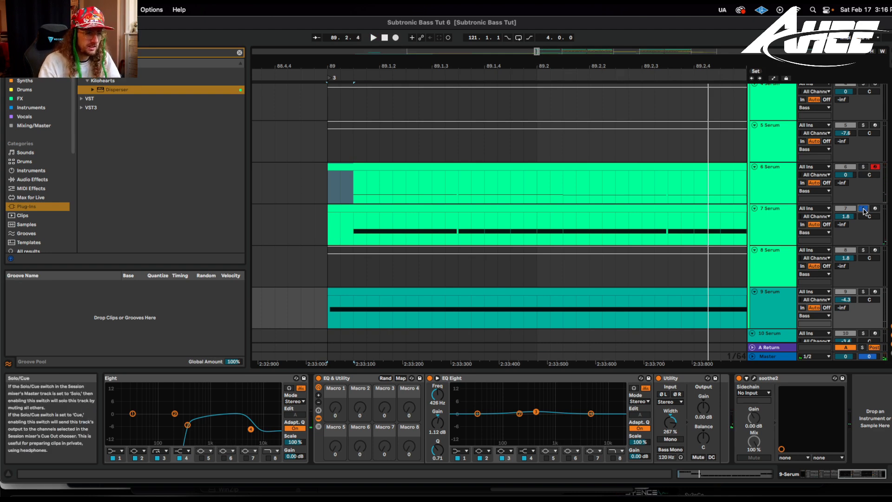
key("space")
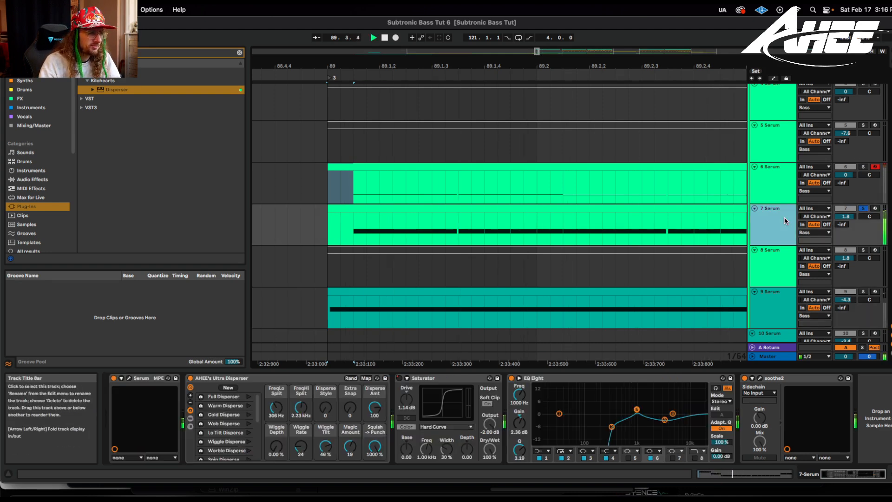
left_click(783, 217)
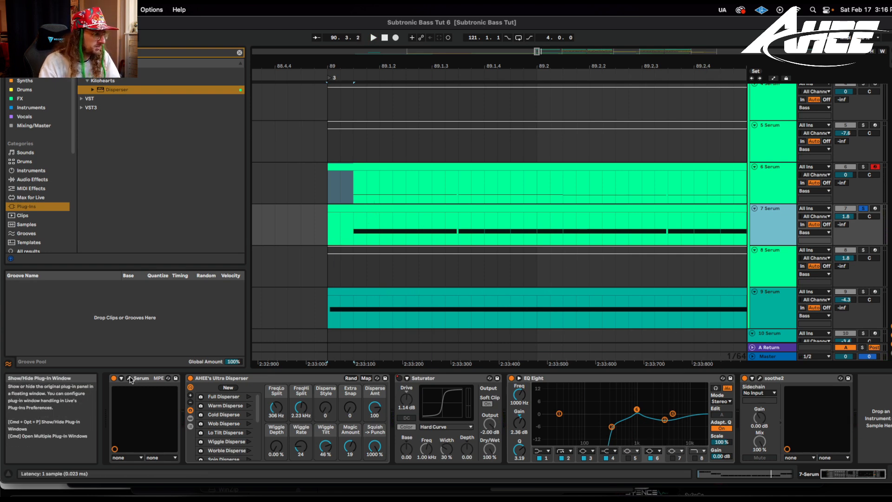
left_click(129, 378)
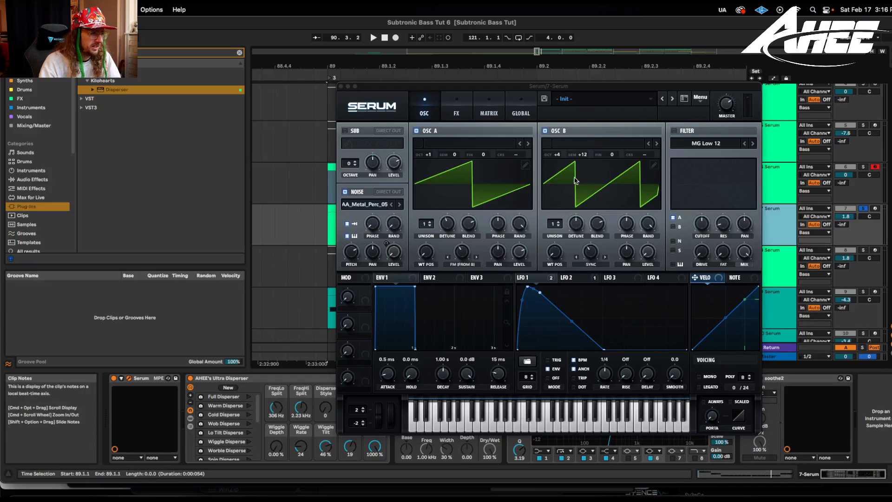
- Turn off oscillators A and B, and compare the remaining noise with Hyper/Dimension bypassed and active, leaving the effect on
left_click(416, 130)
left_click(545, 131)
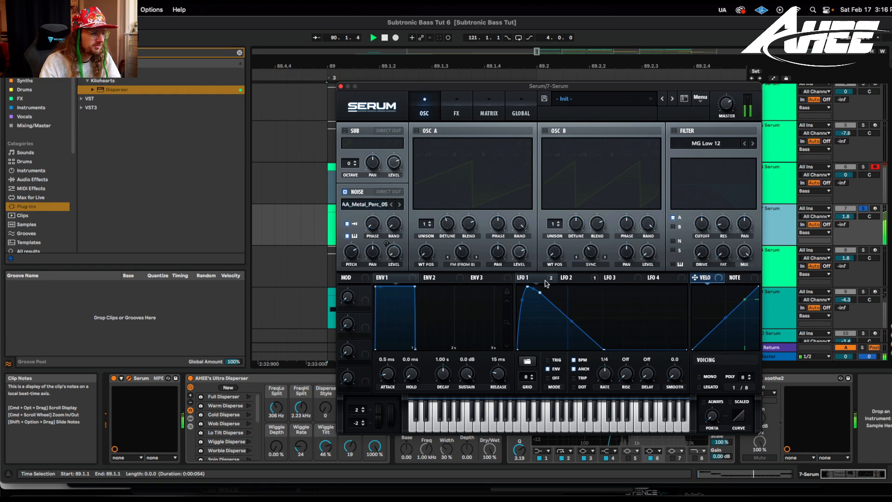
left_click(457, 105)
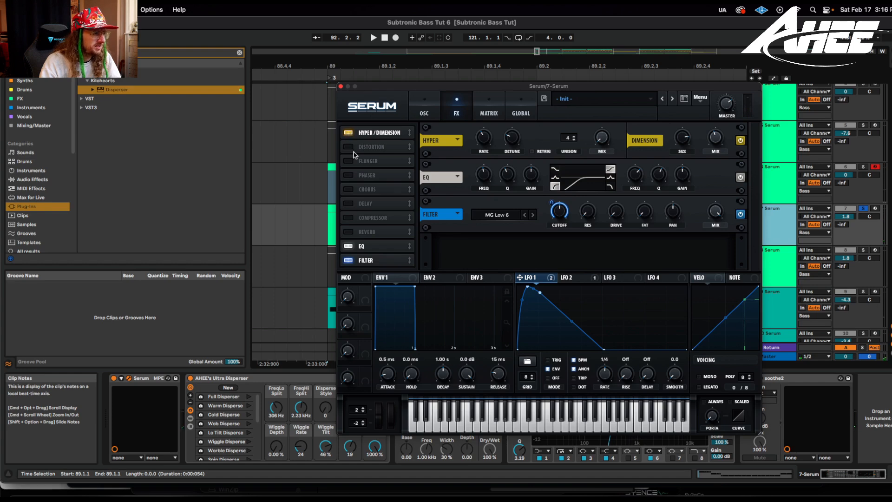
key("space")
left_click(349, 133)
left_click(349, 134)
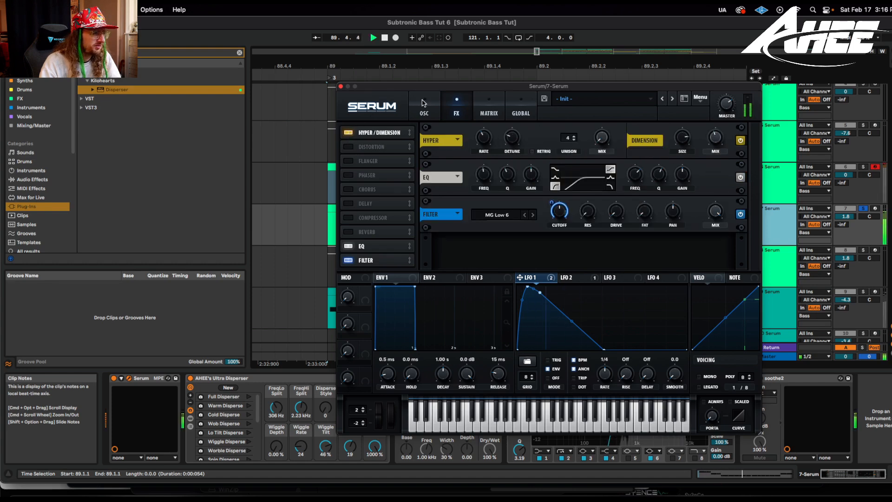
- Turn oscillators A and B back on in turn during playback to hear them over the noise
left_click(425, 106)
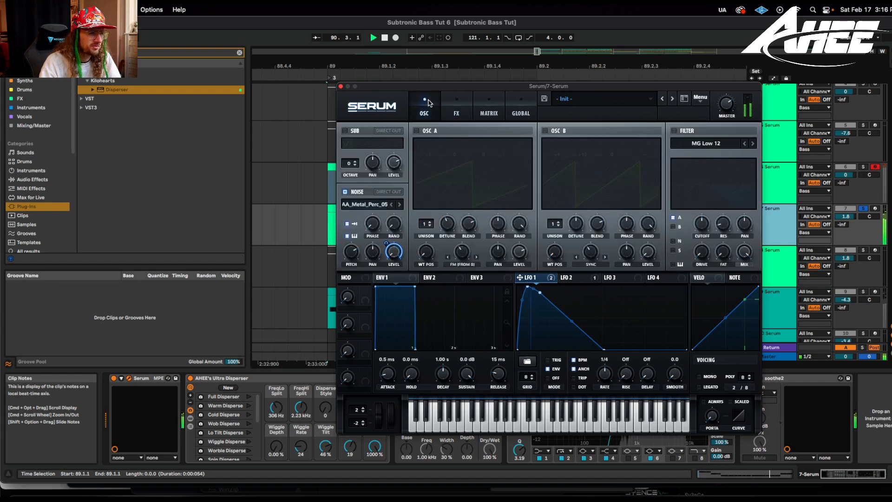
left_click(416, 131)
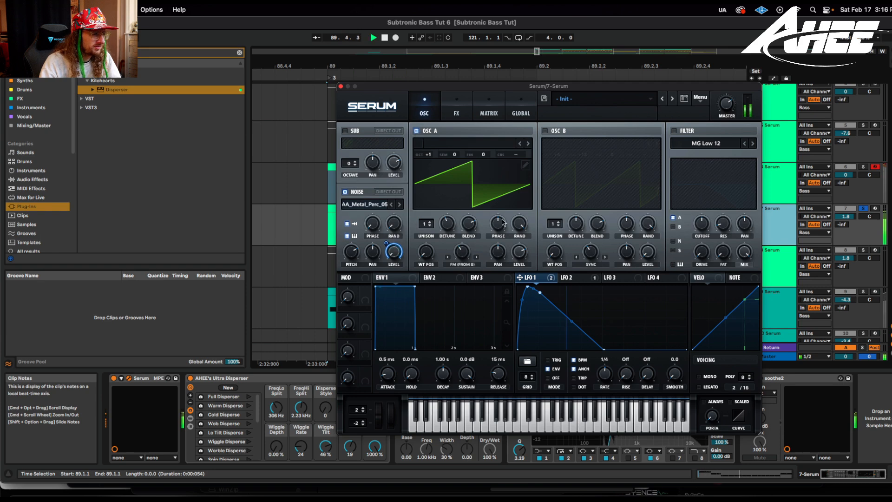
left_click(544, 131)
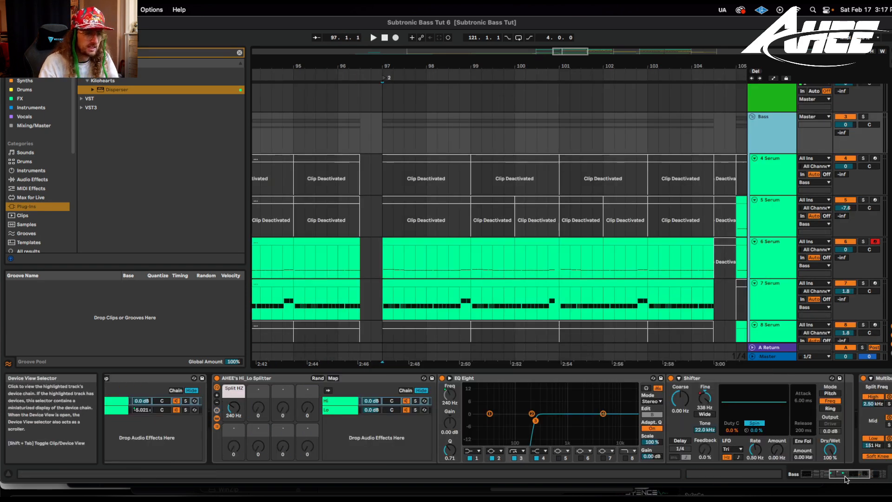
- Show the EQ Eight at the start of the Bass group's device chain and play the section from bar 97
left_click(803, 480)
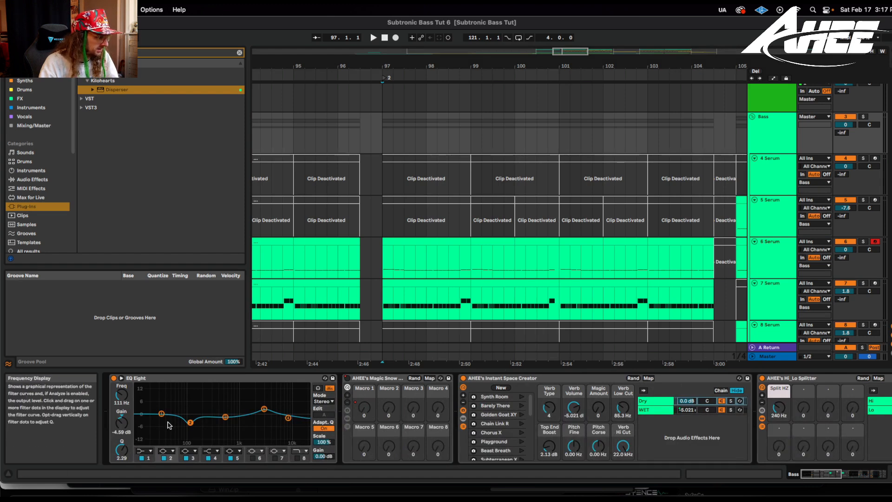
key("space")
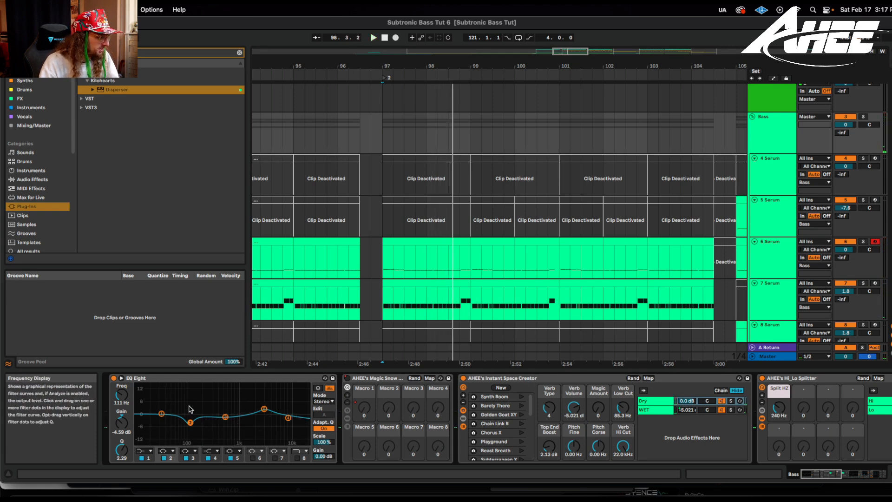
key("space")
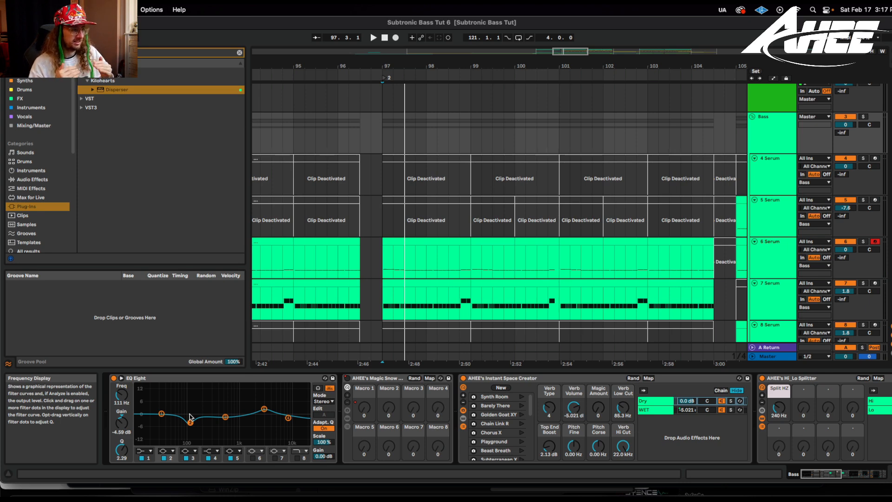
- Compare the Bass group with AHEE's Instant Space Creator bypassed and active during playback, leaving it on
scroll(241, 395, "right", 4)
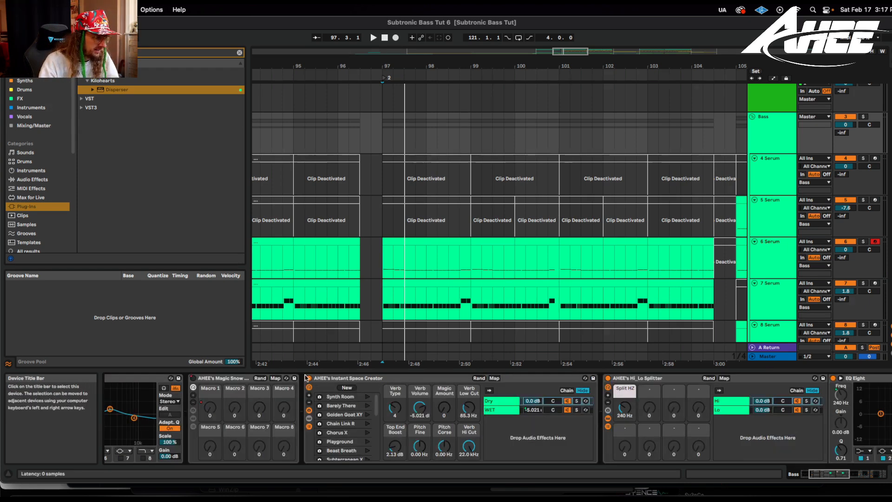
key("space")
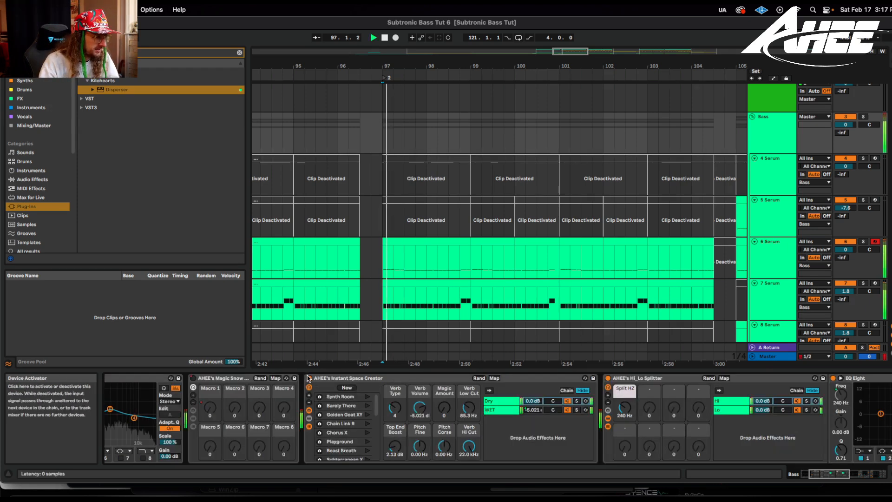
left_click(309, 378)
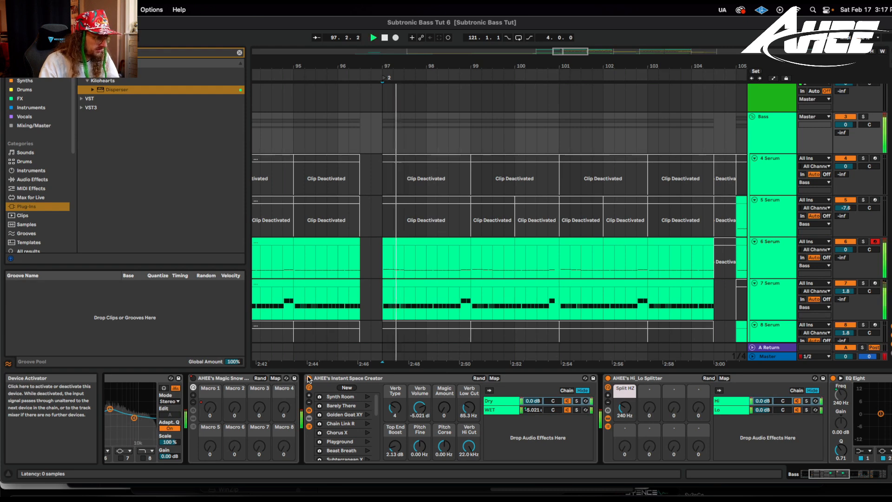
left_click(309, 378)
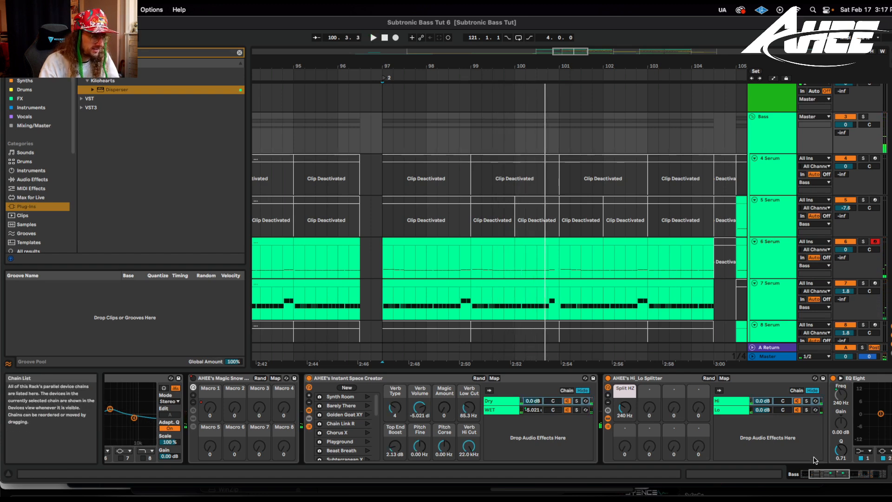
- Examine the Bass group's Hi_Lo Splitter, EQ Eight, Shifter and Multiband Dynamics, and display the automation of the Shifter's Fine value
left_click_drag(821, 474, 847, 474)
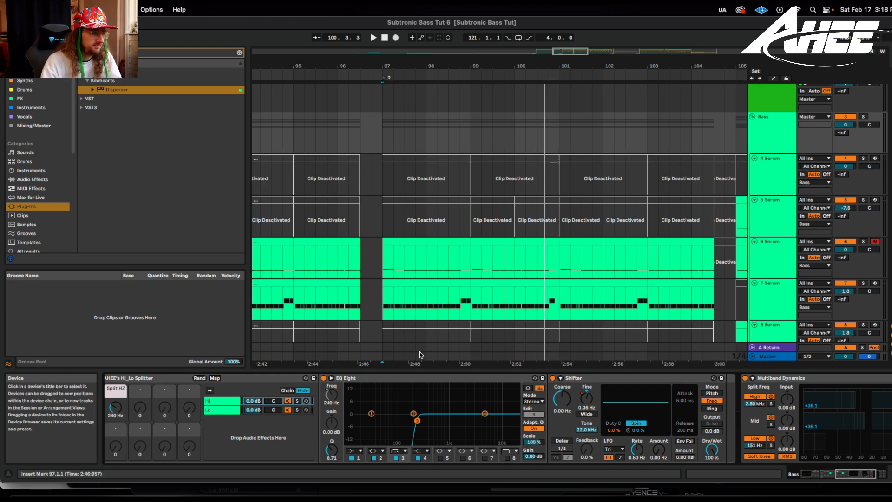
scroll(762, 409, "right", 3)
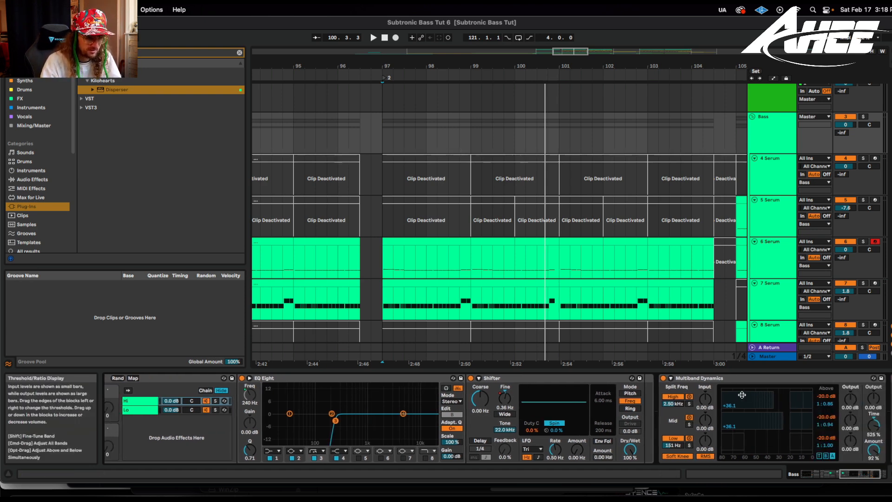
mouse_move(857, 476)
left_mouse_down()
mouse_move(838, 477)
mouse_move(849, 477)
left_mouse_up()
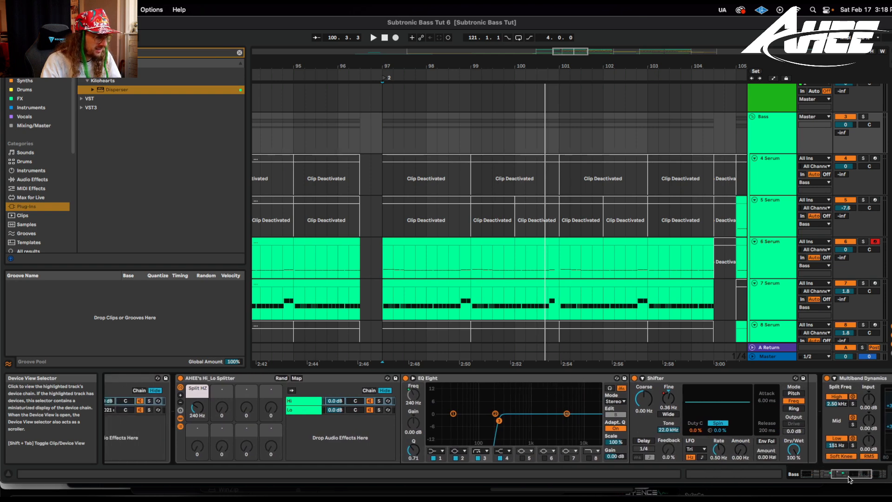
key("a")
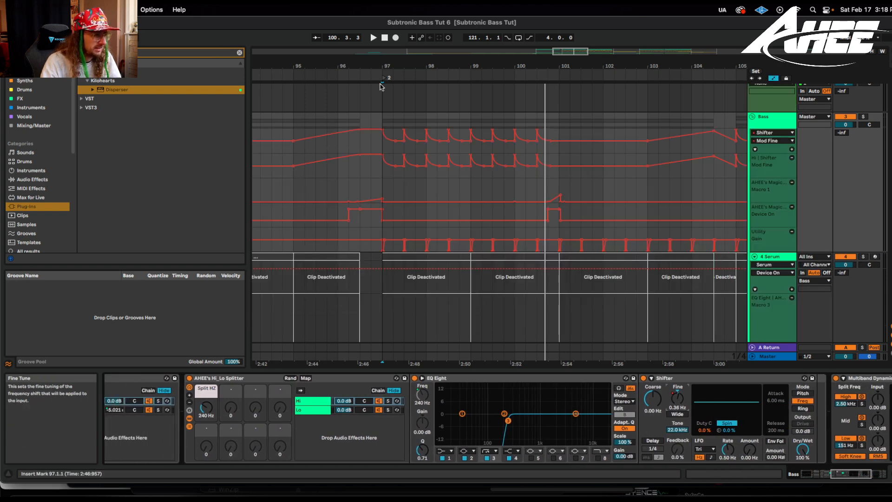
left_click_drag(386, 65, 386, 77)
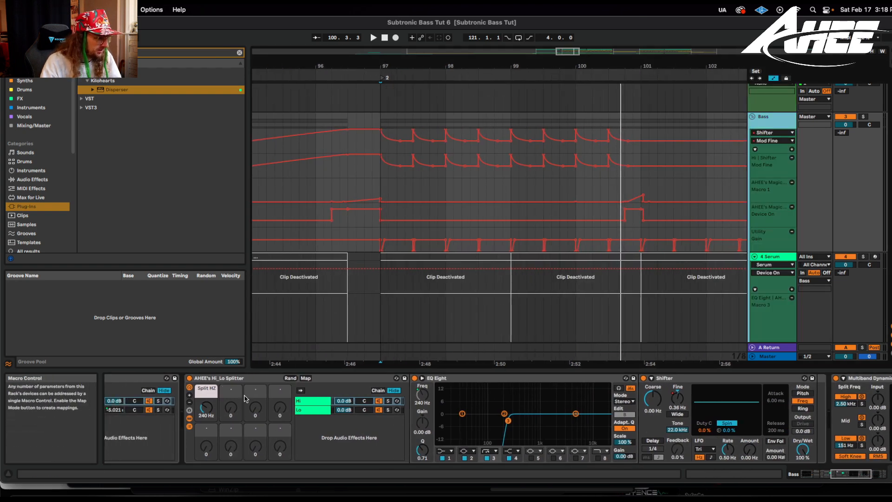
left_click(677, 398)
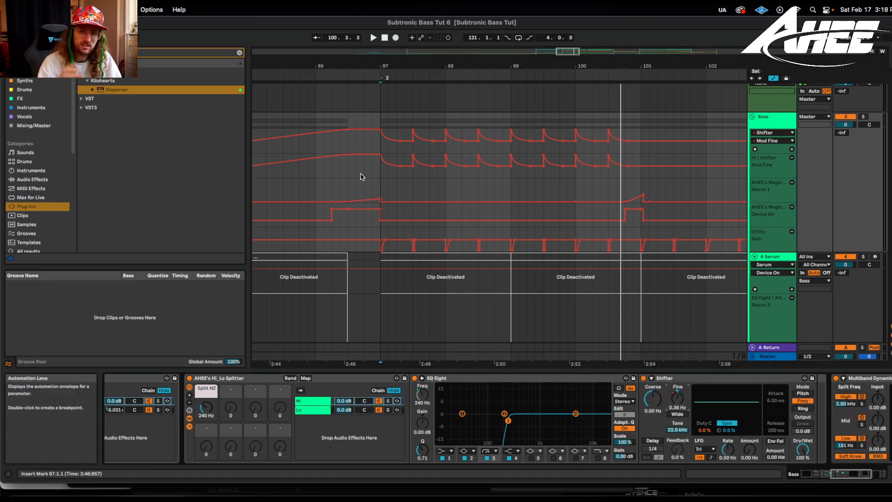
- Play the Bass group from bar 97 with the Shifter active and bypassed, leaving the Shifter on
key("space")
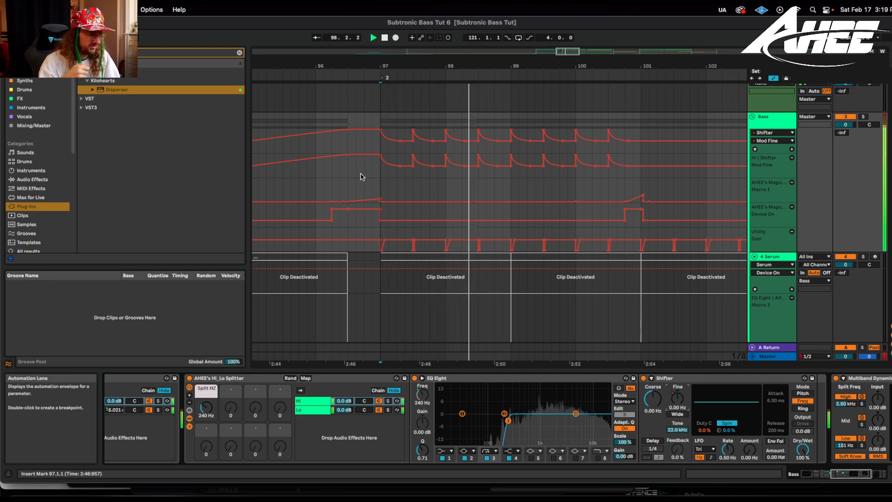
key("space")
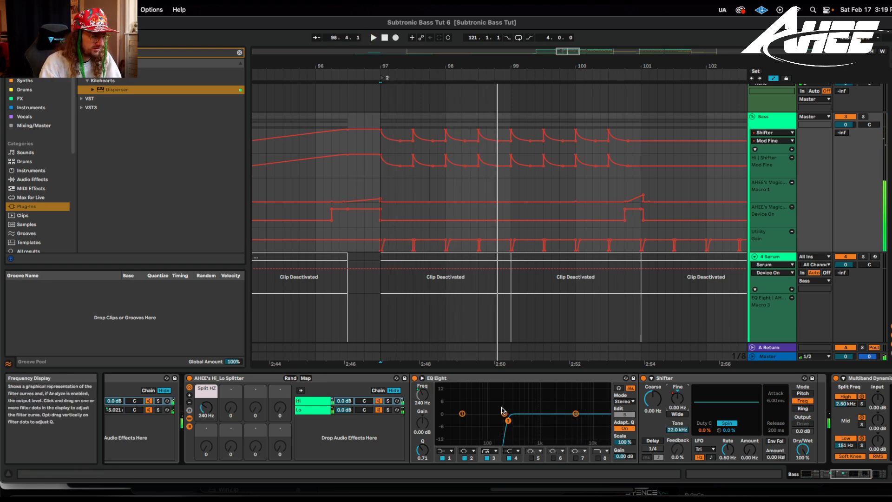
left_click(643, 378)
key("space")
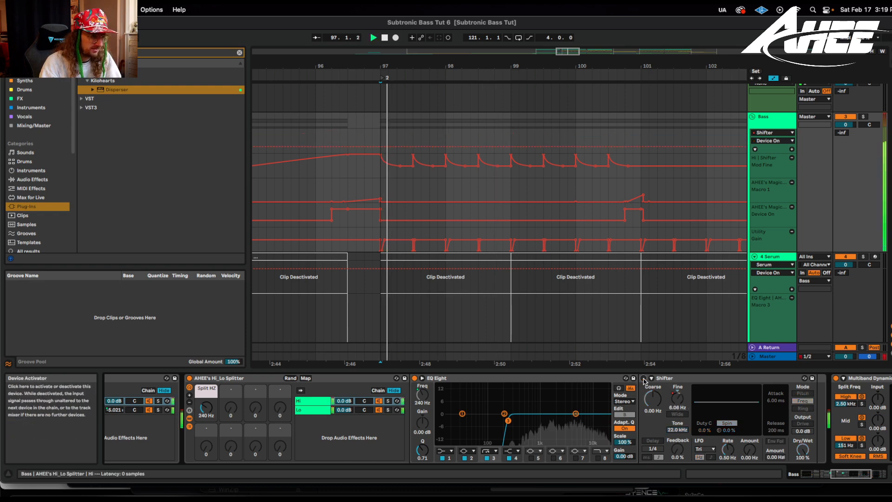
left_click(643, 378)
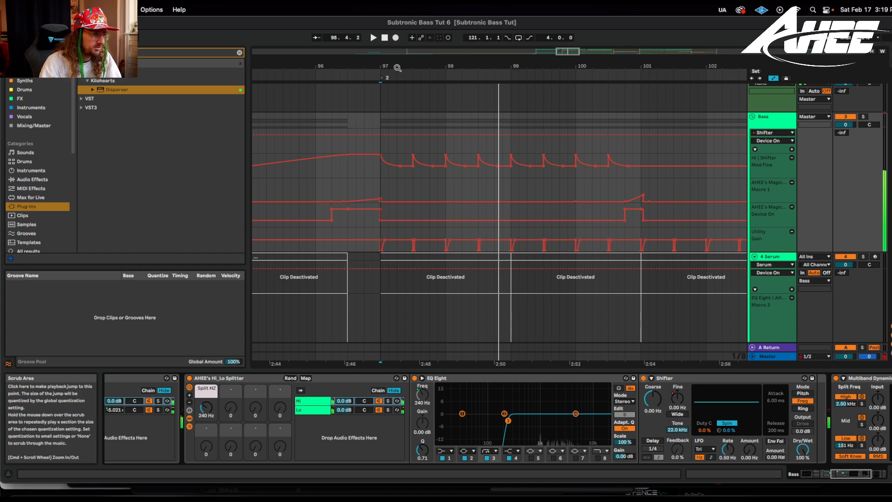
- Play the rising Shifter automation from bar 103 into bar 105 and view the lower Serum tracks
left_click_drag(397, 67, 333, 31)
left_click(463, 175)
key("space")
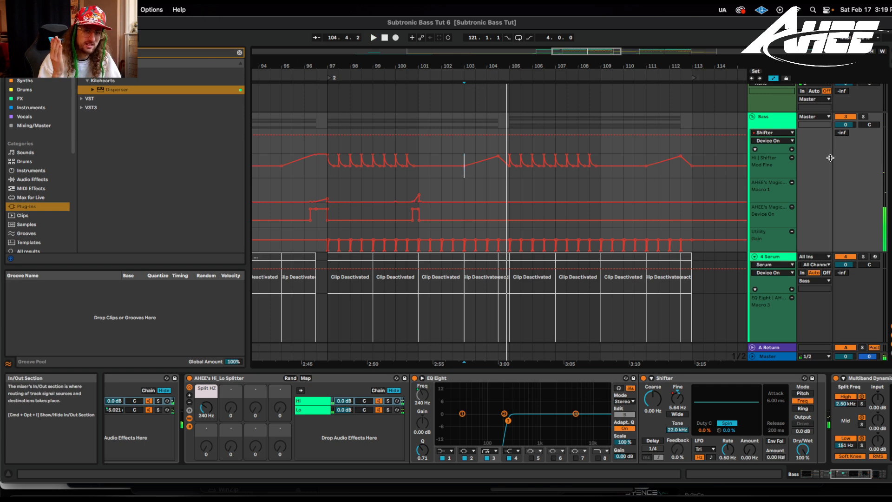
key("space")
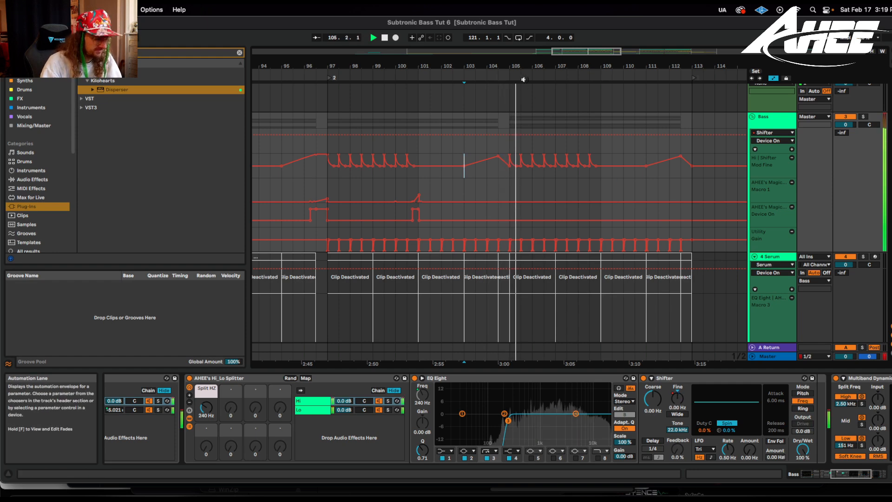
scroll(537, 195, "down", 10)
key("space")
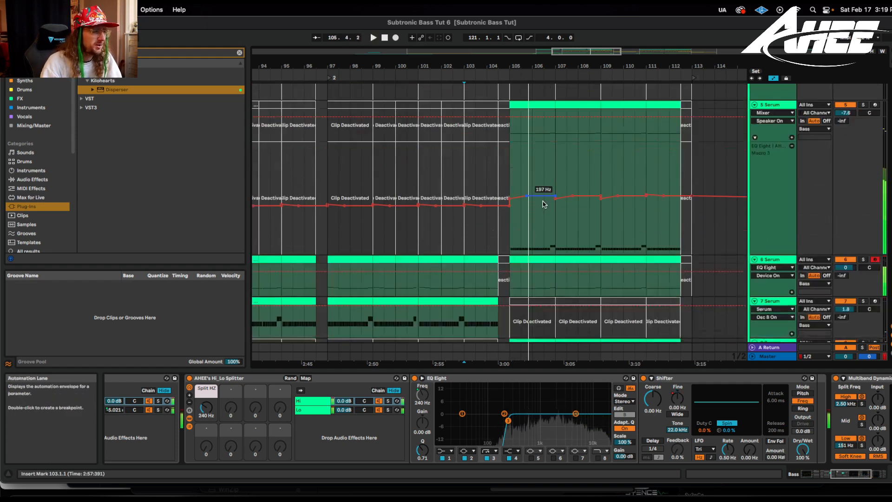
- Hide the automation lanes and play all the Serum layers from bar 105
left_click(508, 149)
key("a")
key("space")
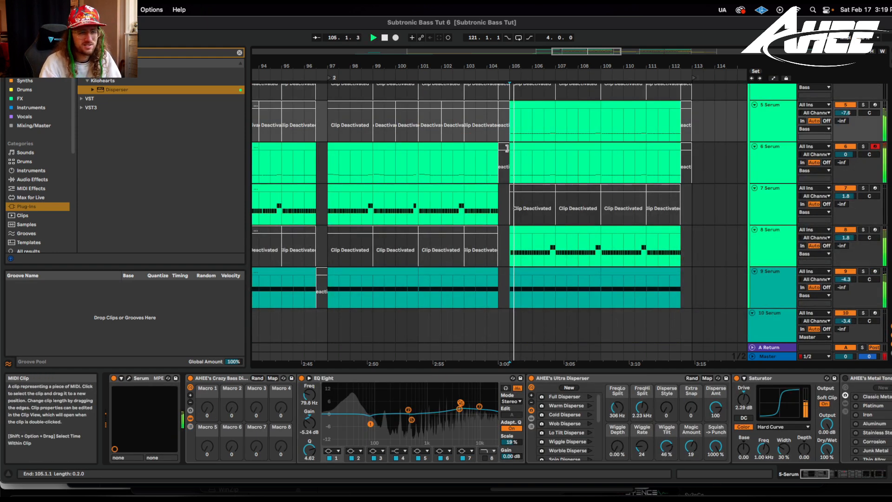
scroll(563, 203, "down", 5)
scroll(563, 203, "up", 5)
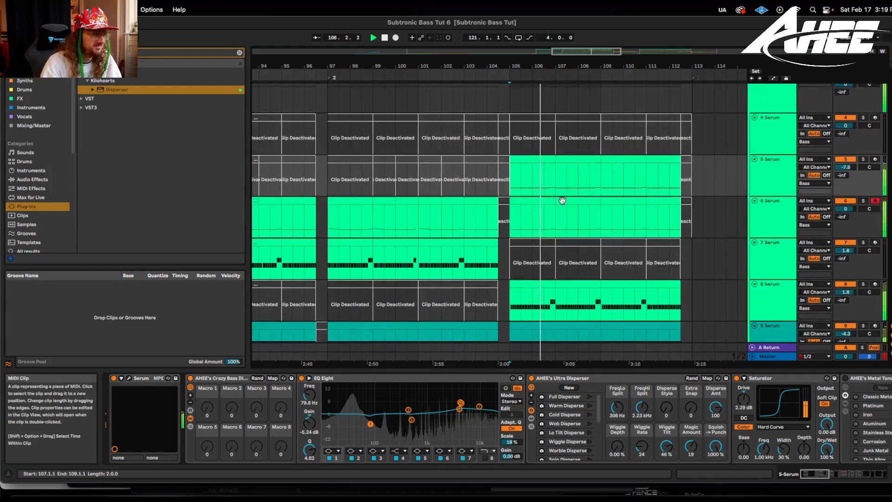
key("space")
- Play the arrangement section from bar 121 and select the 6-Serum clip that starts at bar 125
left_click_drag(559, 62, 559, 64)
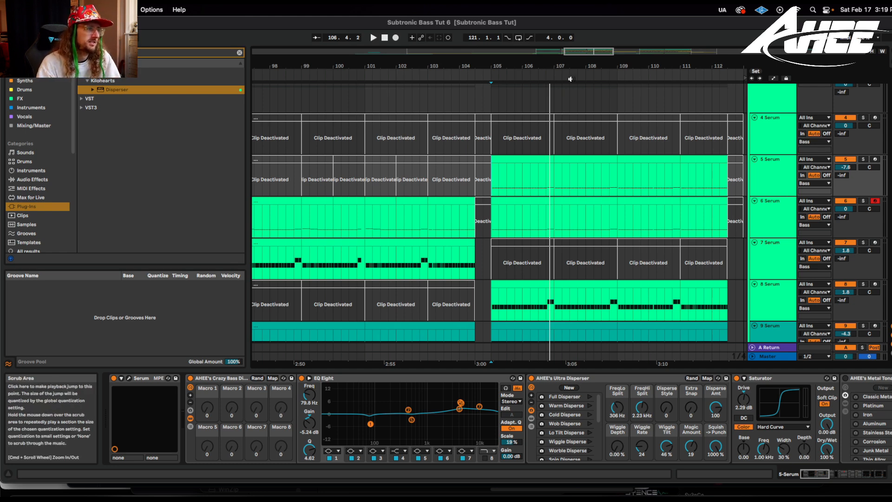
left_click_drag(569, 62, 366, 48)
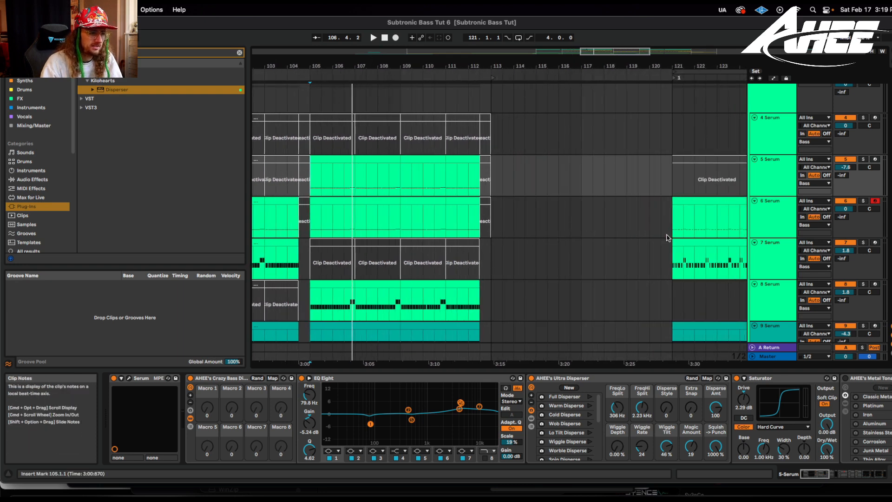
left_click(668, 235)
left_click_drag(668, 70, 511, 72)
key("space")
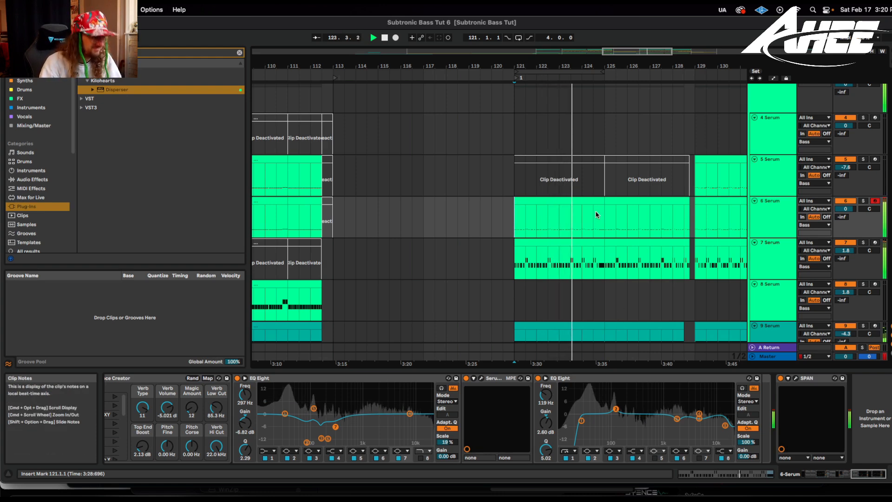
left_click(606, 201)
left_click(616, 201)
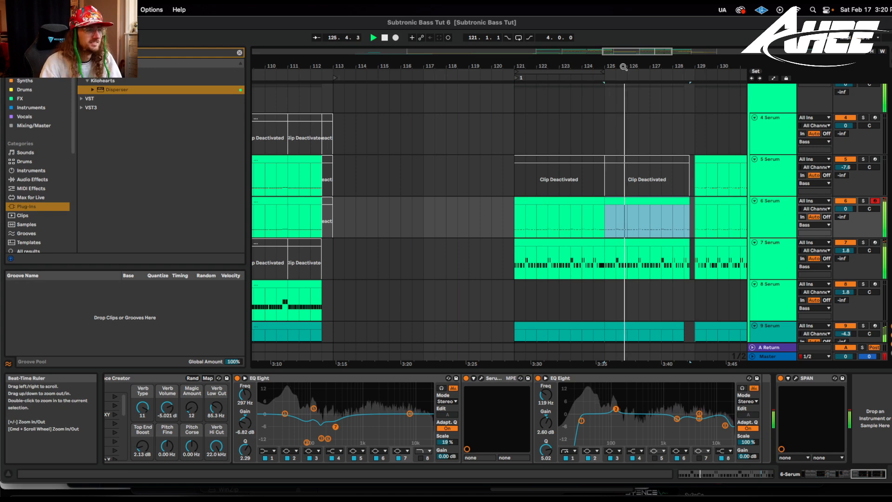
mouse_move(622, 79)
left_mouse_down()
mouse_move(622, 109)
mouse_move(622, 93)
mouse_move(639, 80)
left_mouse_up()
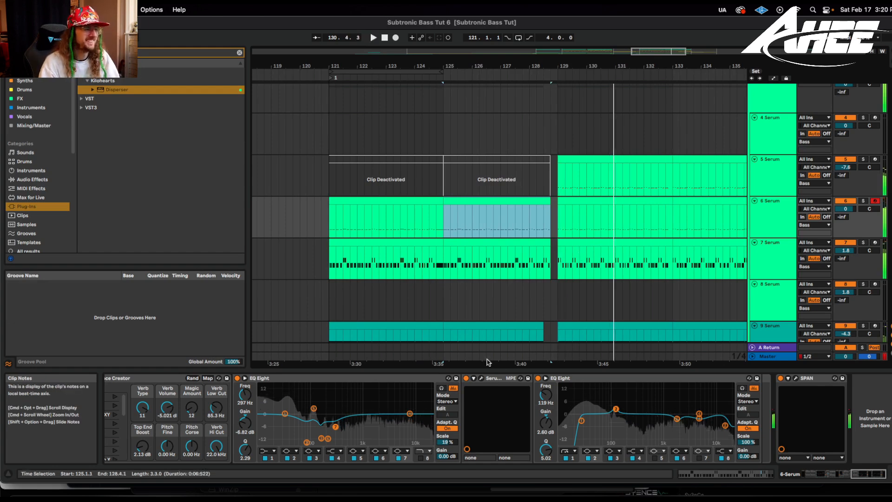
- Select the Bass group and show the Utility at the end of its device chain
scroll(694, 217, "up", 2)
left_click(778, 146)
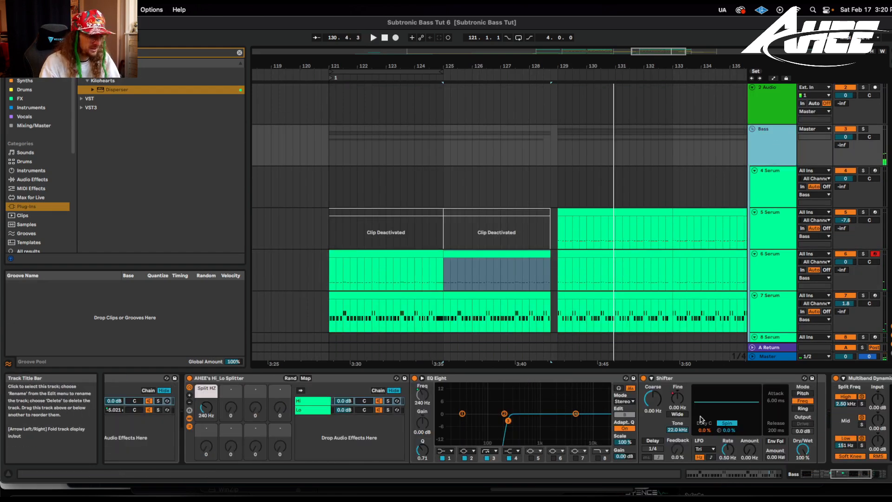
left_click(877, 473)
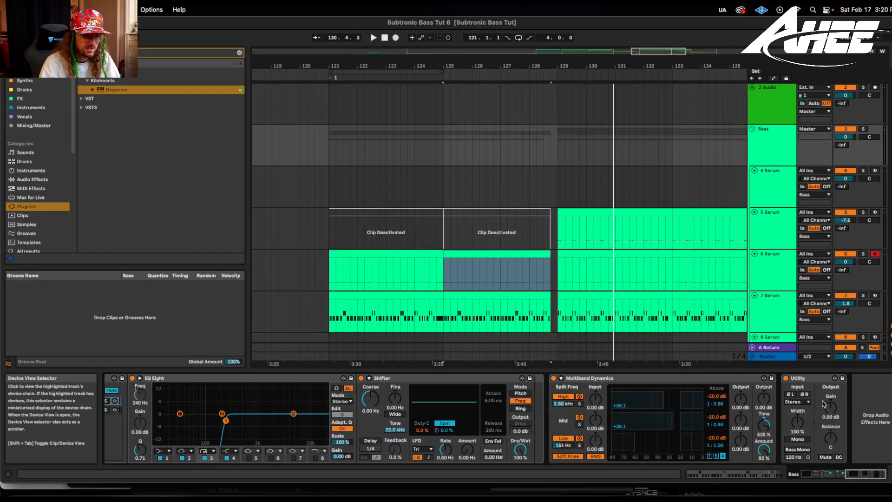
- Show the Bass group's Utility Gain automation and play it from bar 121
left_click(832, 411)
key("a")
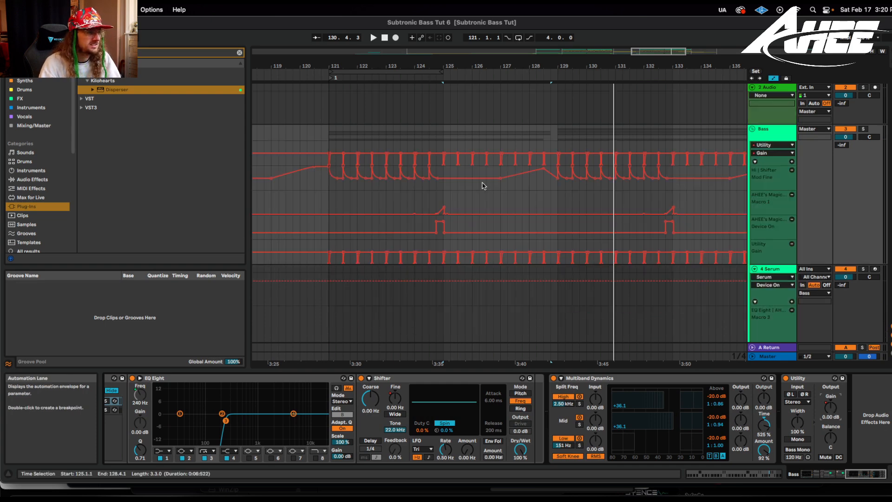
left_click_drag(335, 66, 411, 149)
key("space")
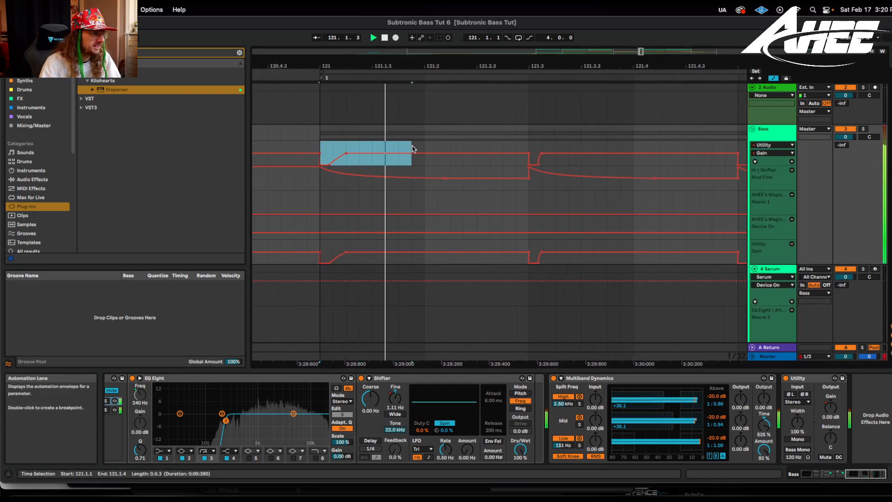
- Inspect the Utility Gain dips at 121.3 and 121.1 by selecting them and viewing their curves up close
left_click_drag(528, 149, 568, 148)
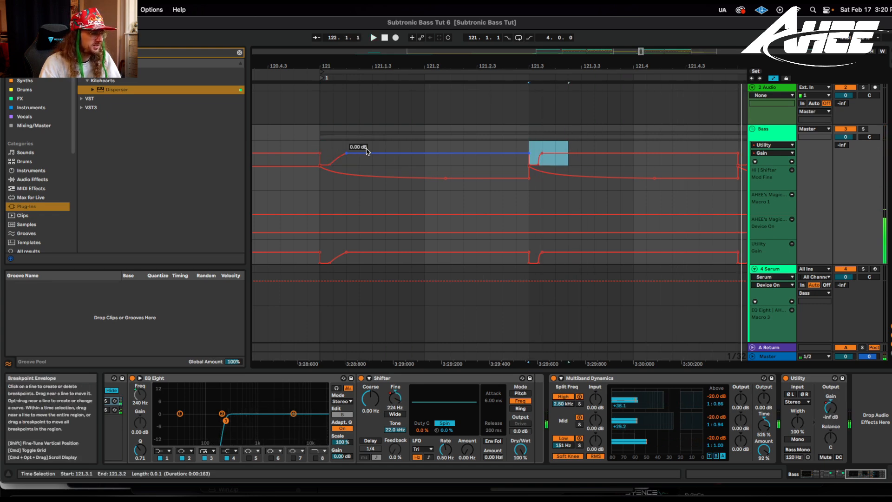
left_click_drag(319, 149, 354, 146)
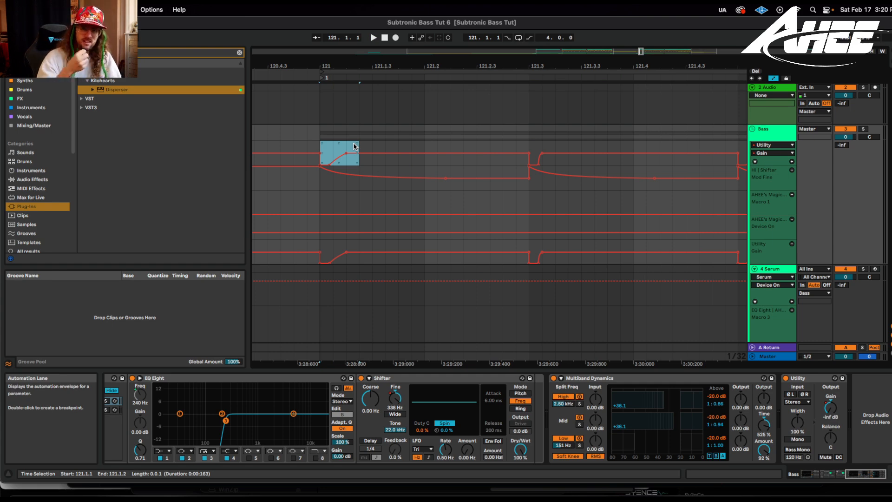
left_click_drag(346, 67, 392, 88)
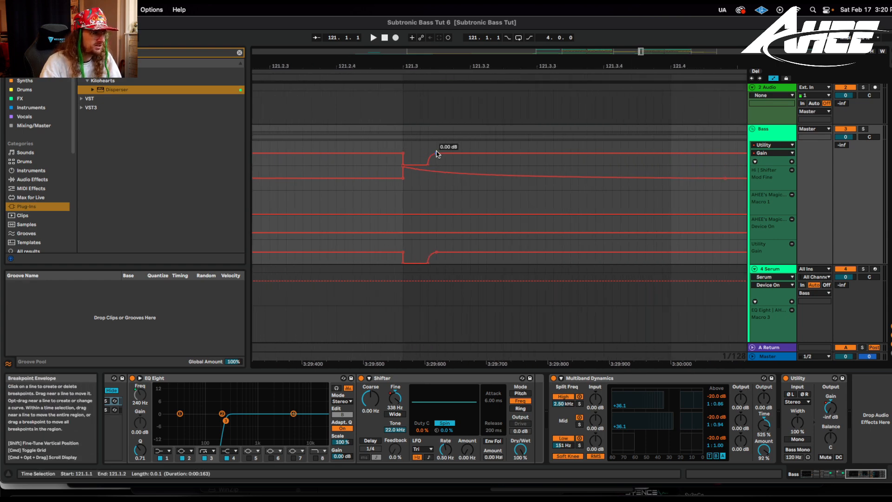
left_click_drag(410, 66, 502, 9)
left_click_drag(538, 66, 539, 92)
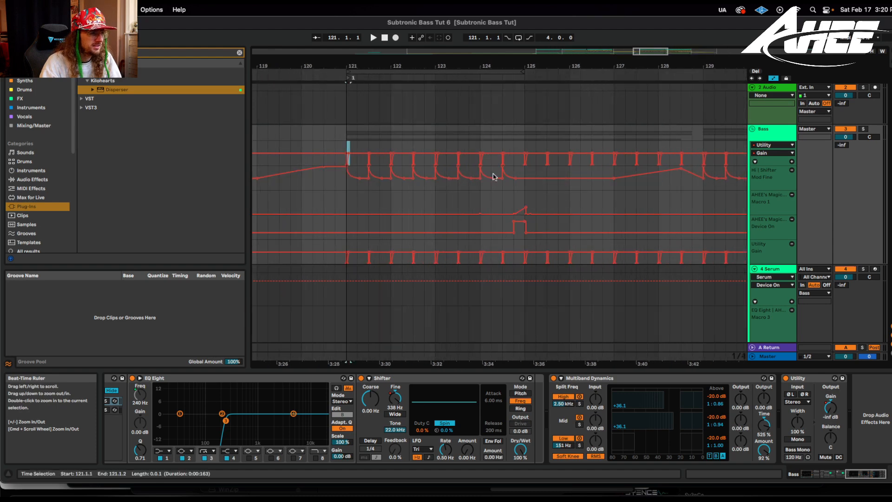
- Show the Macro 1 automation of AHEE's Magic Snow rack on the Bass group and play it from 124.3
left_click(516, 204)
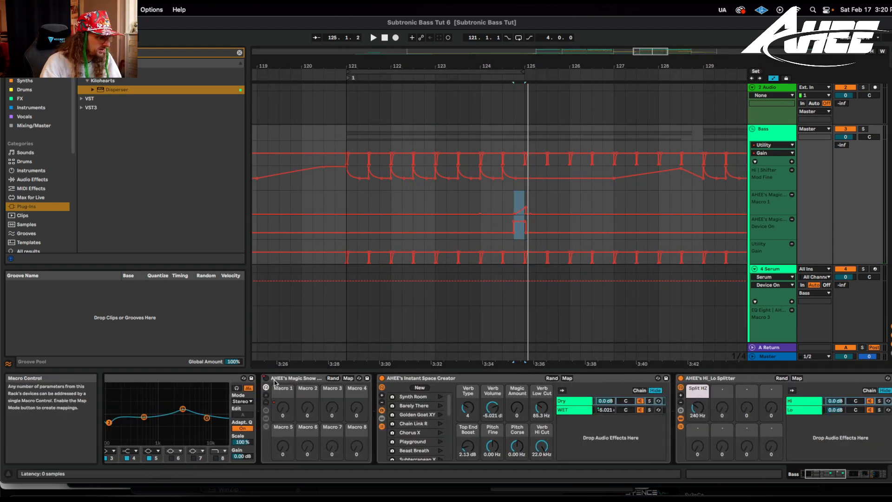
left_click(281, 409)
left_click(501, 197)
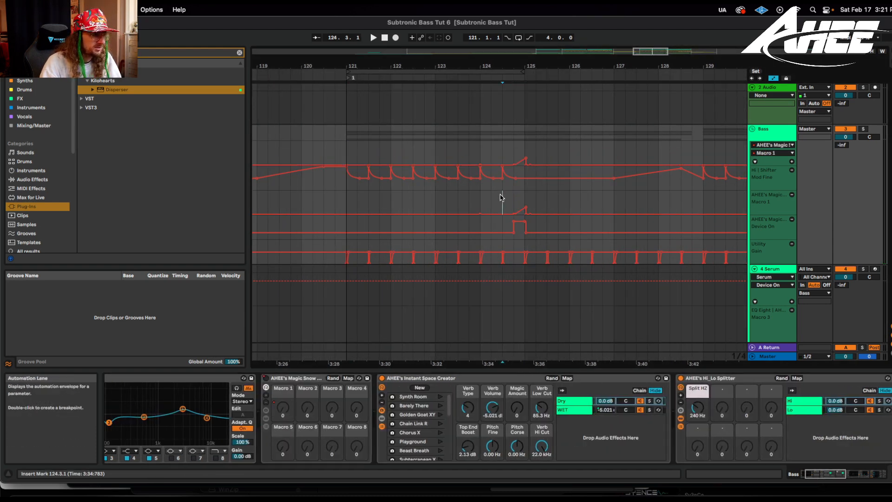
key("space")
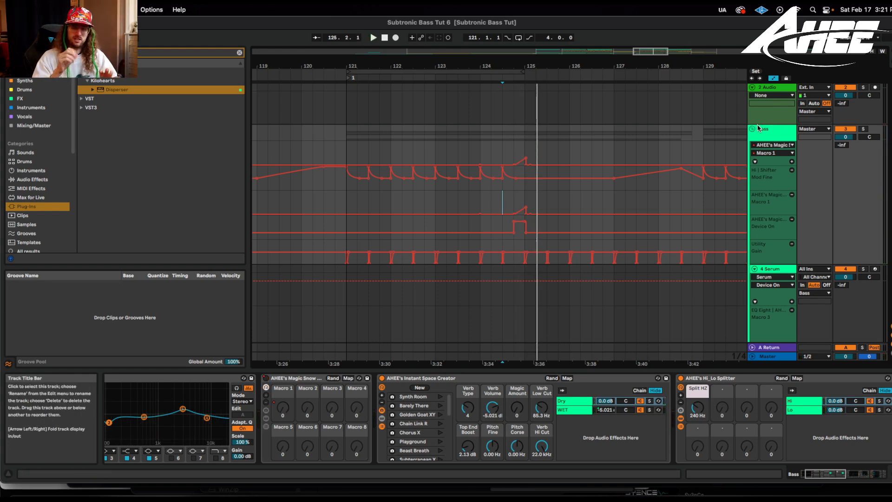
- Select the loop region from bar 121 to 125, and audition the vocal ad-lib clip on track 12 just before bar 129
left_click(513, 71)
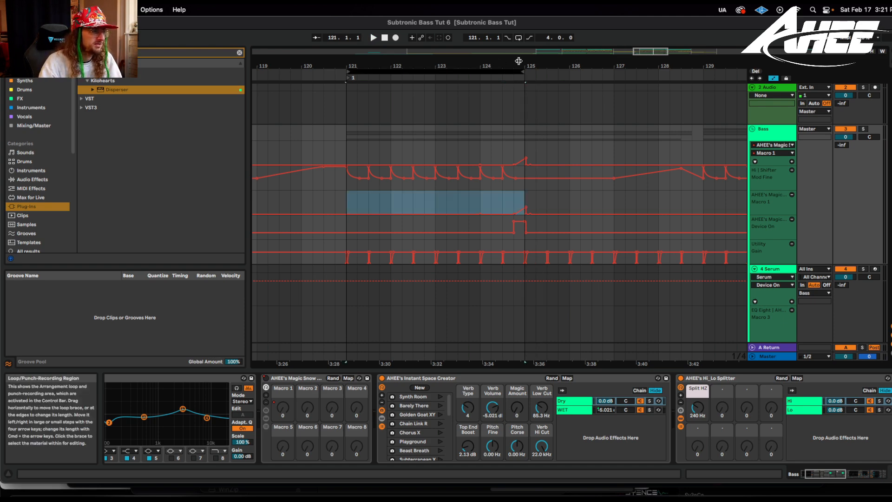
left_click_drag(495, 67, 496, 28)
scroll(434, 250, "down", 10)
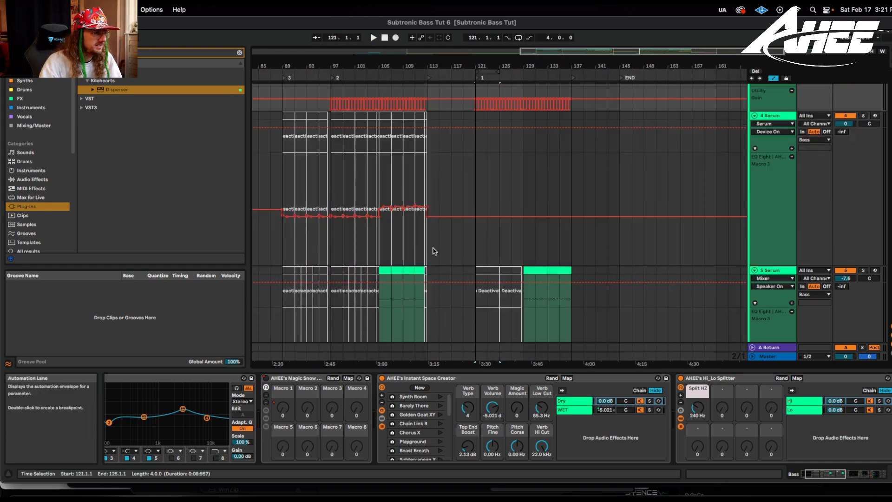
scroll(455, 290, "down", 4)
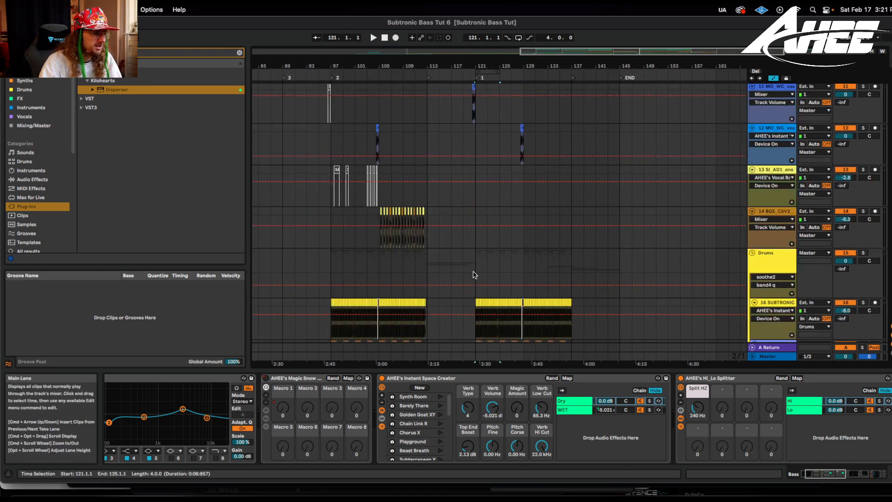
scroll(473, 274, "down", 1)
left_click_drag(521, 66, 521, 112)
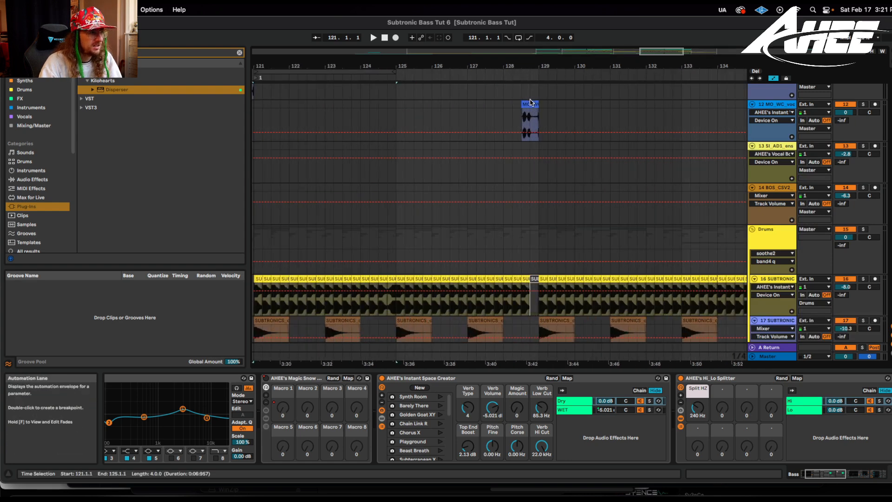
left_click(528, 105)
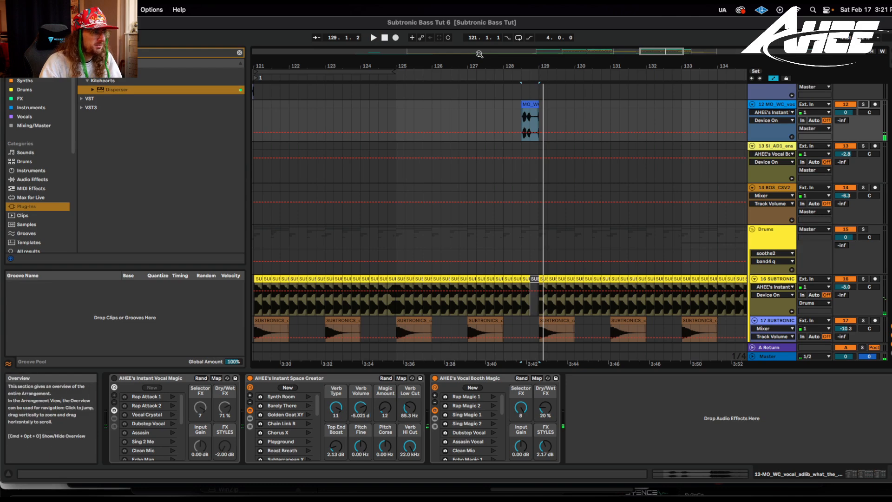
- Solo the Drums group, play it from bar 121 and toggle AHEE's Flavors of Tube Compression
left_click_drag(557, 67, 557, 27)
scroll(550, 149, "down", 7)
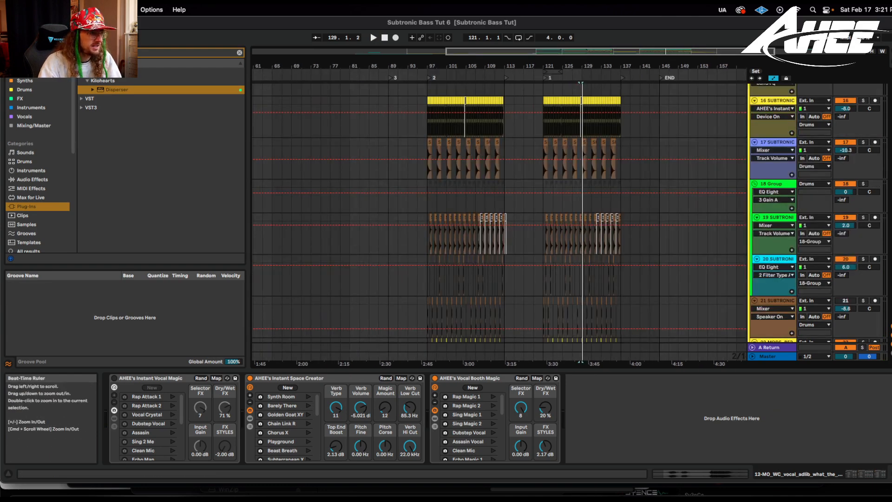
left_click_drag(559, 67, 558, 111)
left_click(505, 123)
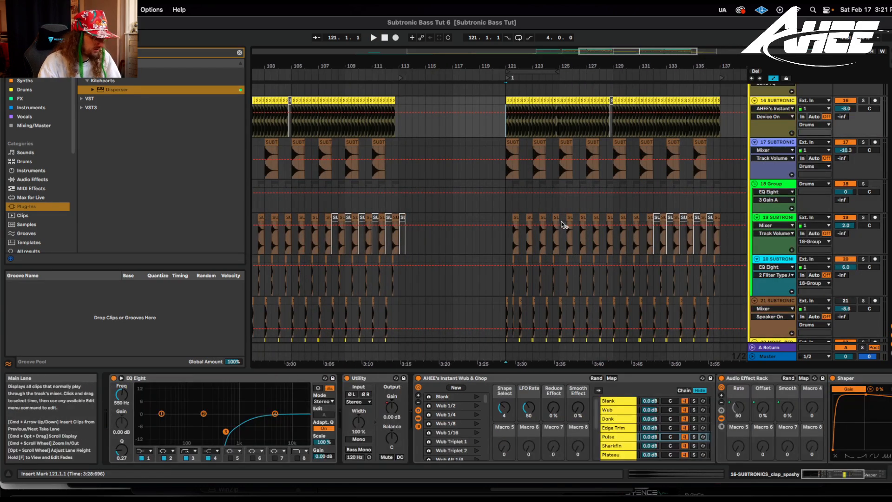
scroll(565, 259, "up", 3)
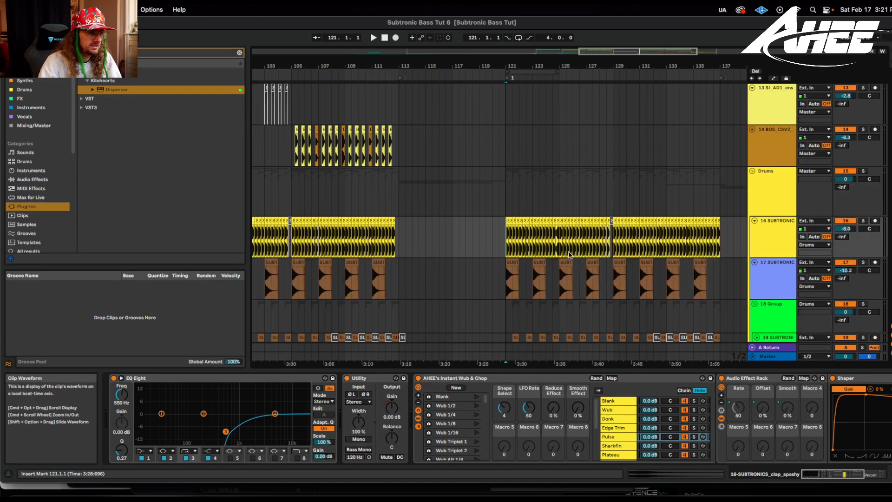
left_click(769, 176)
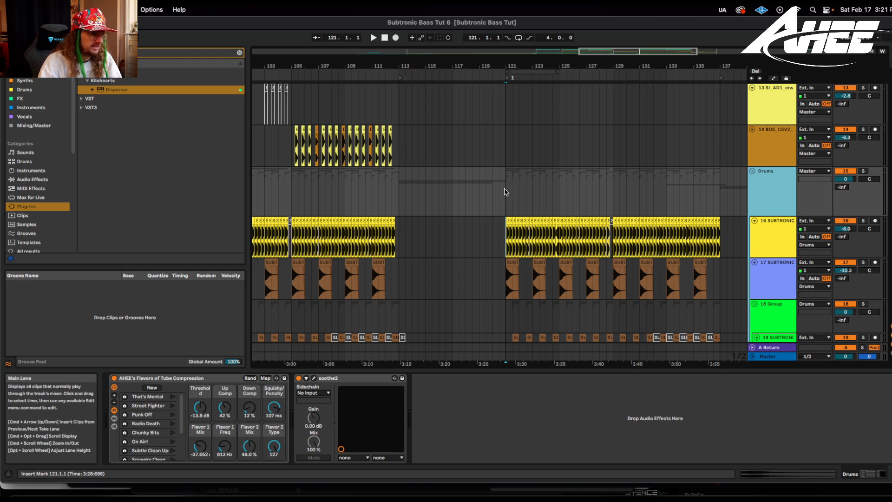
key("s")
key("space")
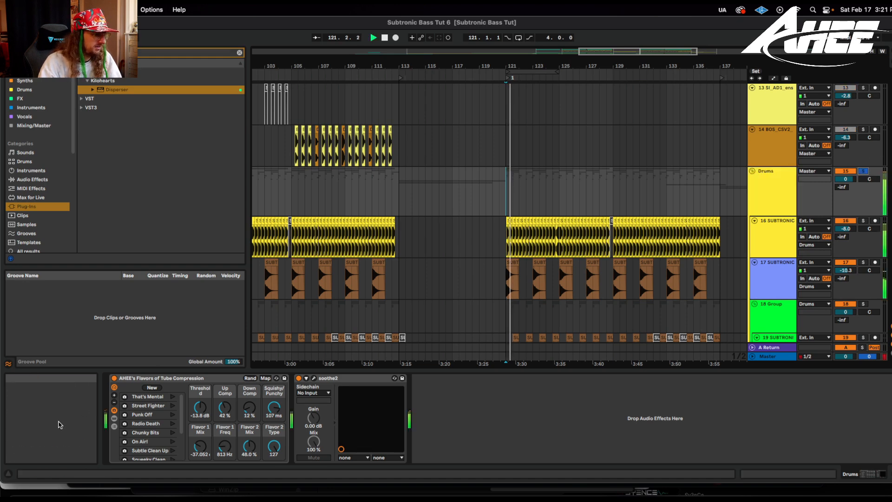
left_click(114, 379)
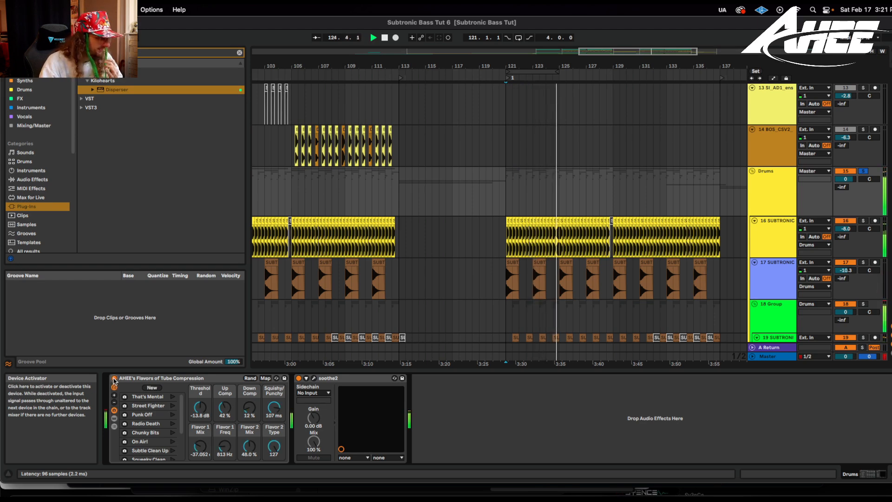
- Audition the quick hard-kick fills on track 22 leading into bars 123 and 125
scroll(686, 269, "down", 5)
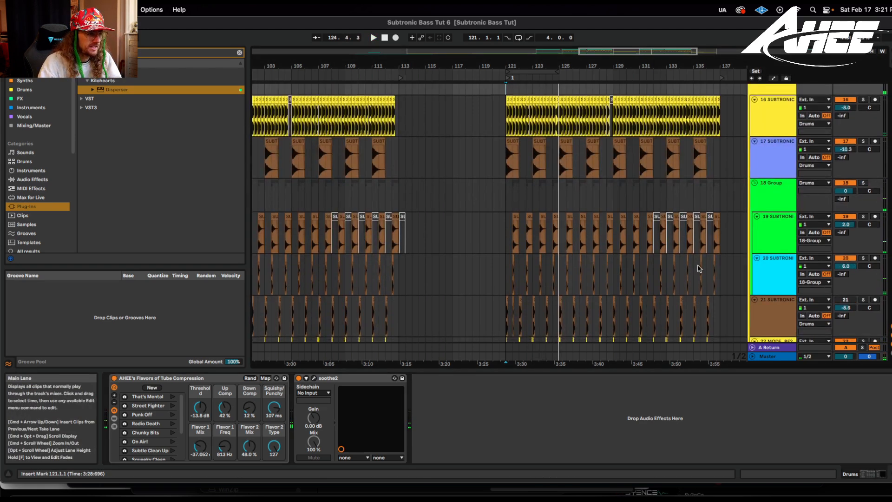
scroll(698, 271, "down", 8)
left_click_drag(529, 66, 517, 167)
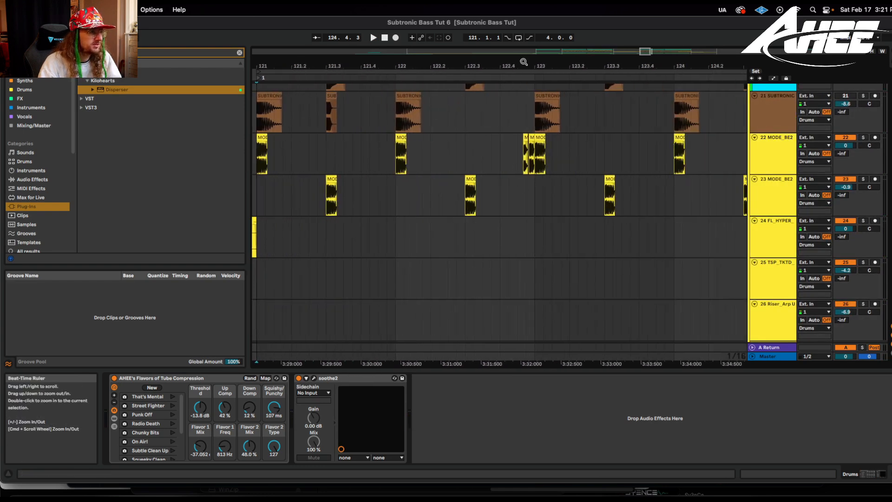
left_click_drag(524, 64, 595, 160)
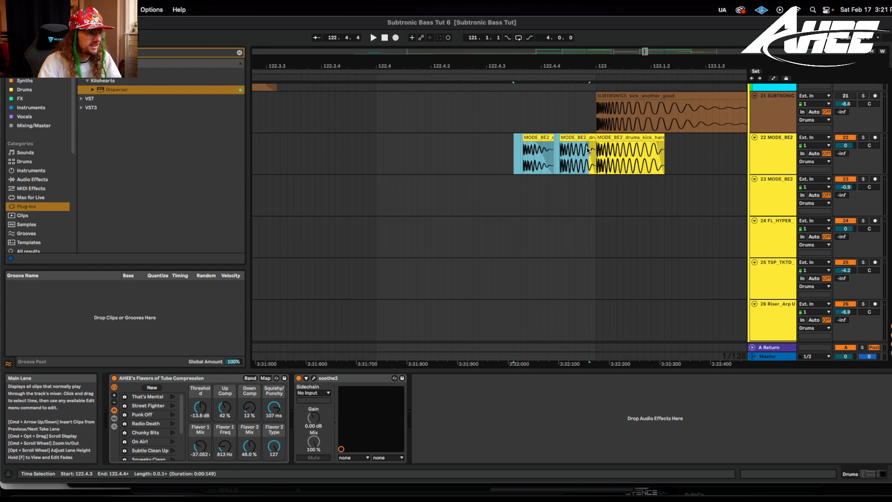
left_click_drag(532, 69, 454, 66)
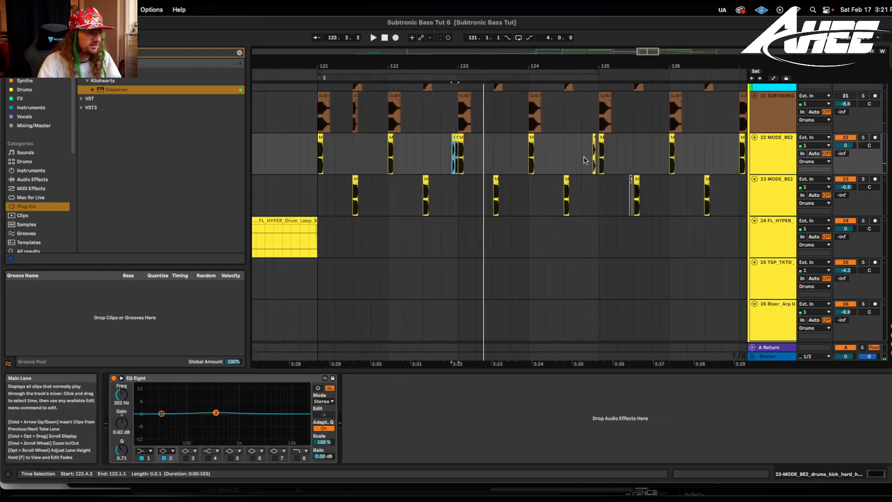
scroll(576, 174, "up", 5)
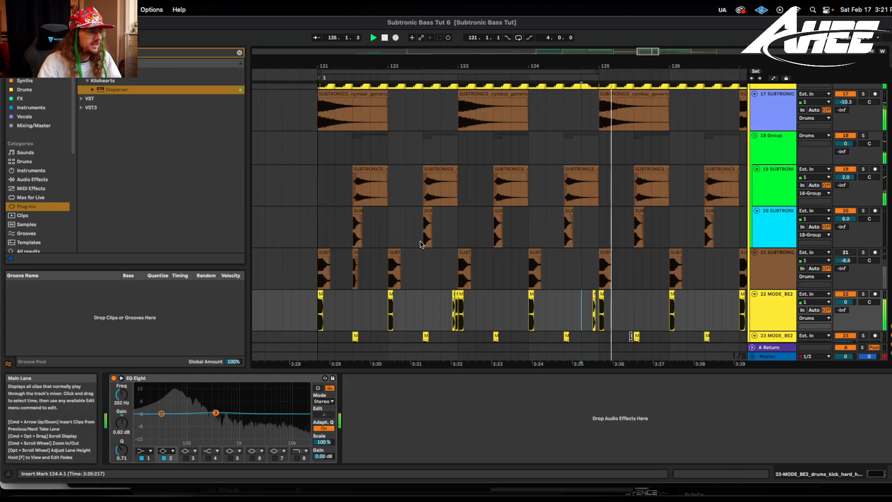
- Examine the clap, snare and kick clips layered at 121.3, placing the insert mark at the start of the clap_nice clip
left_click(314, 265)
scroll(338, 262, "up", 2)
scroll(338, 263, "down", 1)
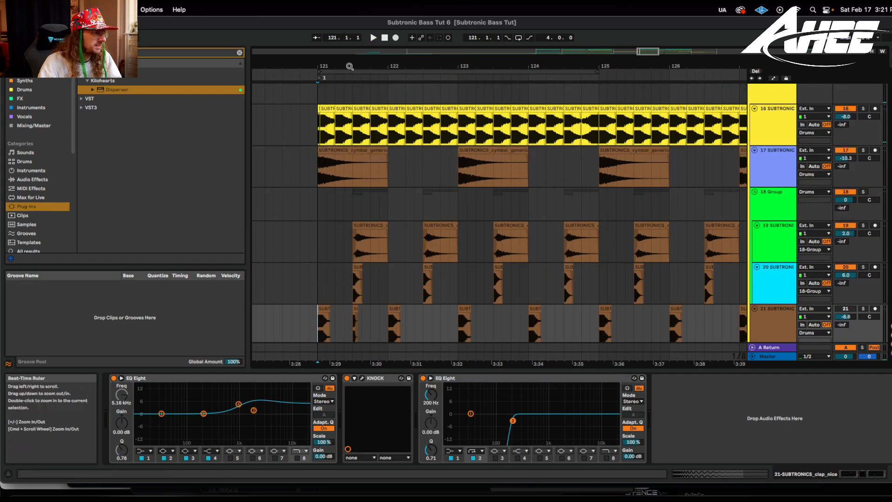
left_click_drag(349, 67, 349, 66)
left_click(390, 245)
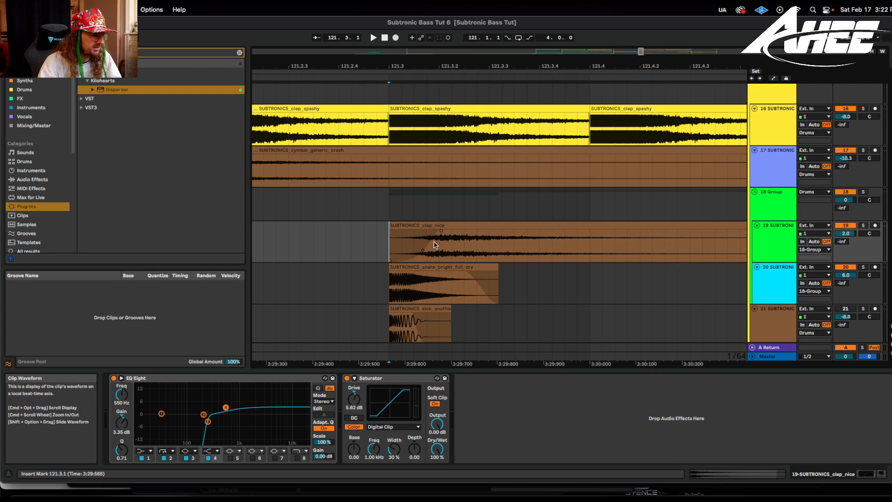
scroll(392, 289, "down", 2)
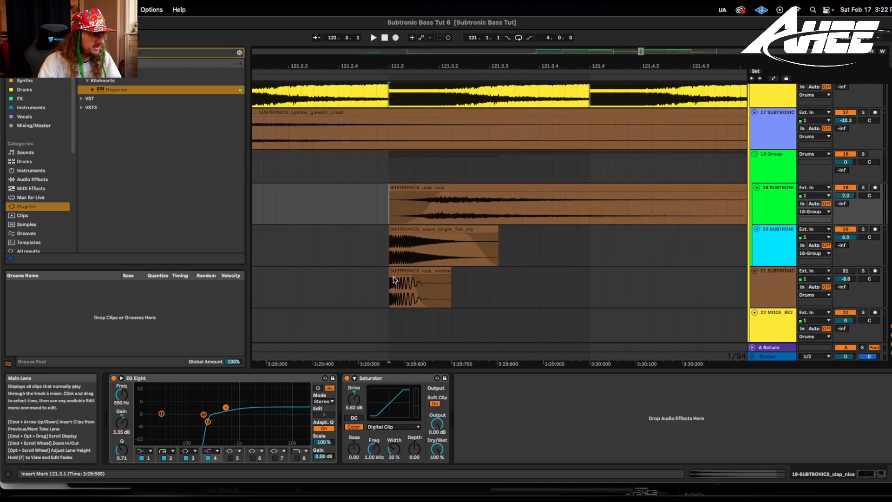
- Compare the opening transients of the kick and snare clips at 121.3 by selecting the start of each waveform
left_click_drag(390, 66, 390, 84)
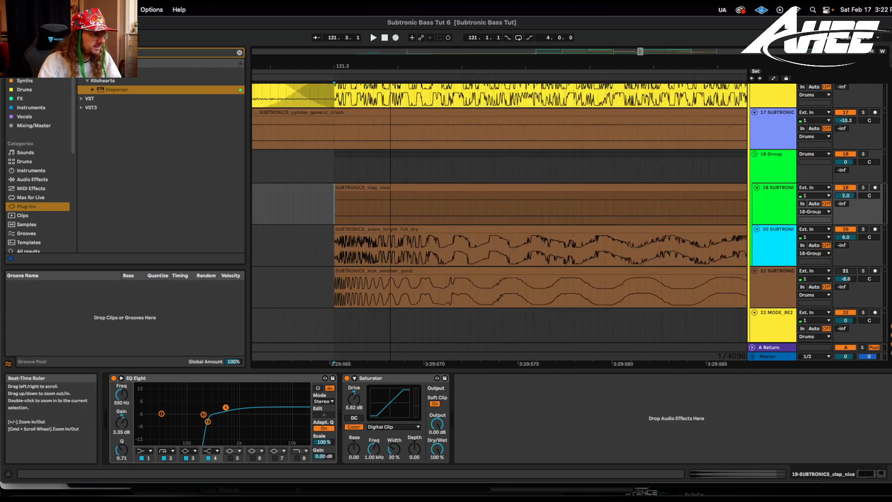
left_click_drag(332, 62, 331, 77)
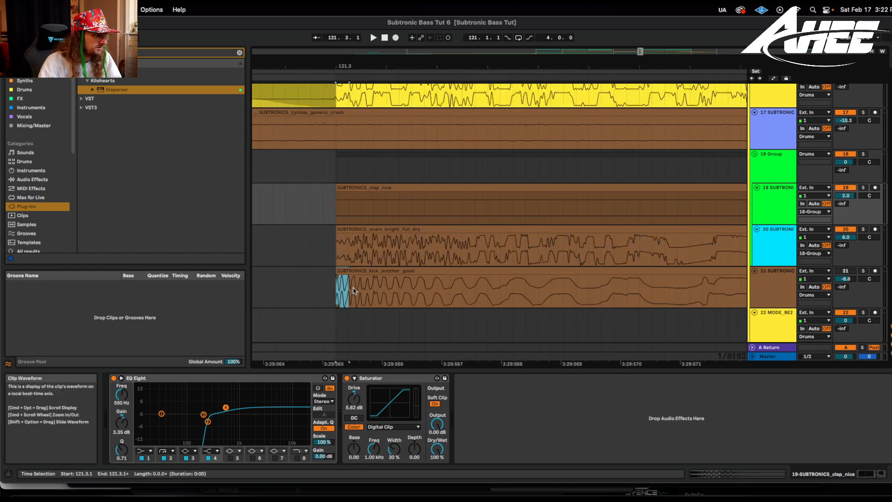
left_click(332, 283)
left_click_drag(352, 244, 378, 245)
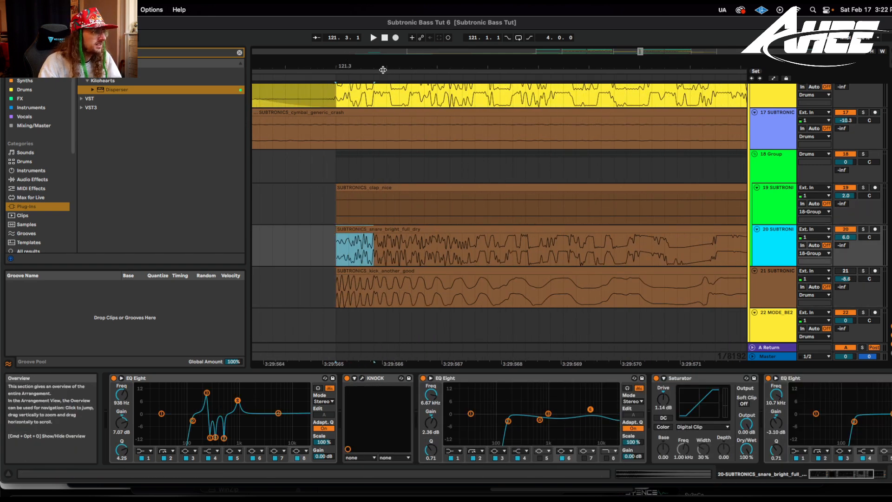
- Solo the snare track 20 and play its clip at 121.3
left_click_drag(382, 70, 446, 13)
scroll(480, 284, "up", 3)
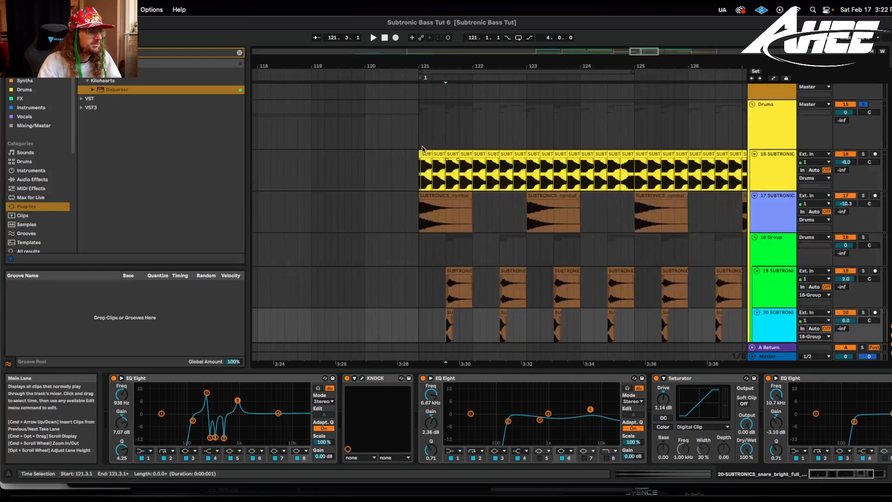
double_click(356, 66)
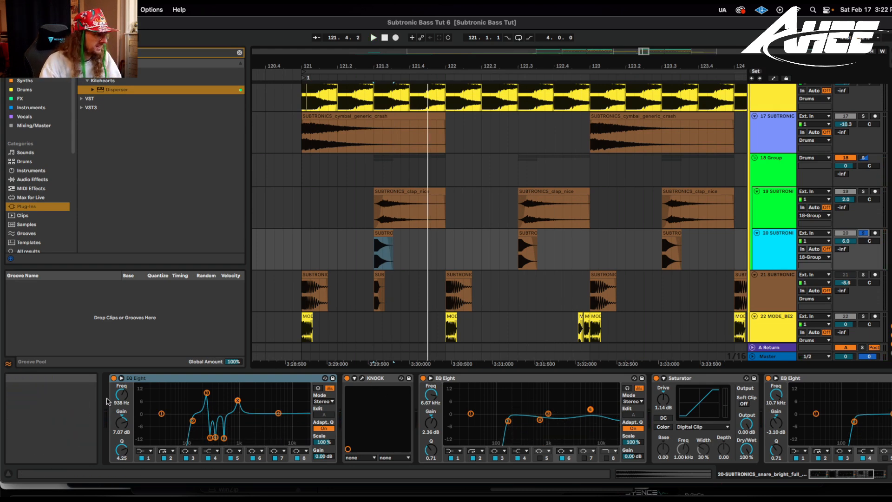
- Bypass and re-enable the snare track's first EQ Eight and KNOCK during playback, and view the rest of its device chain
left_click(114, 378)
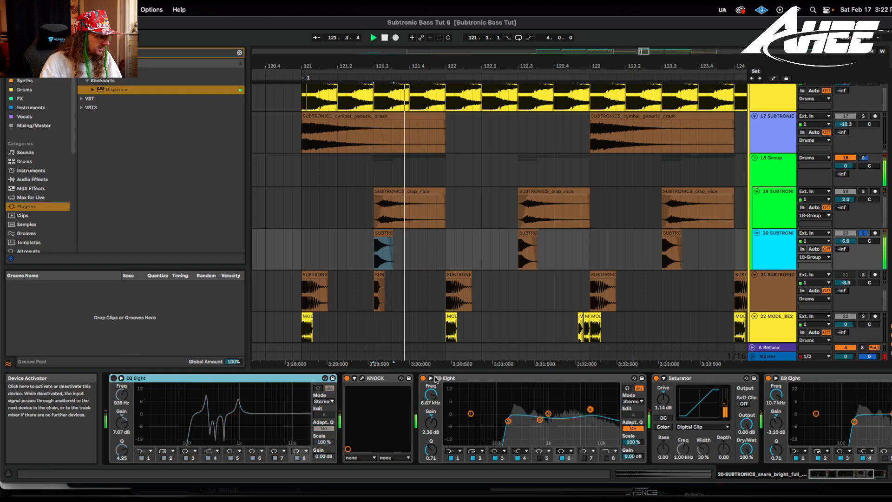
left_click(346, 377)
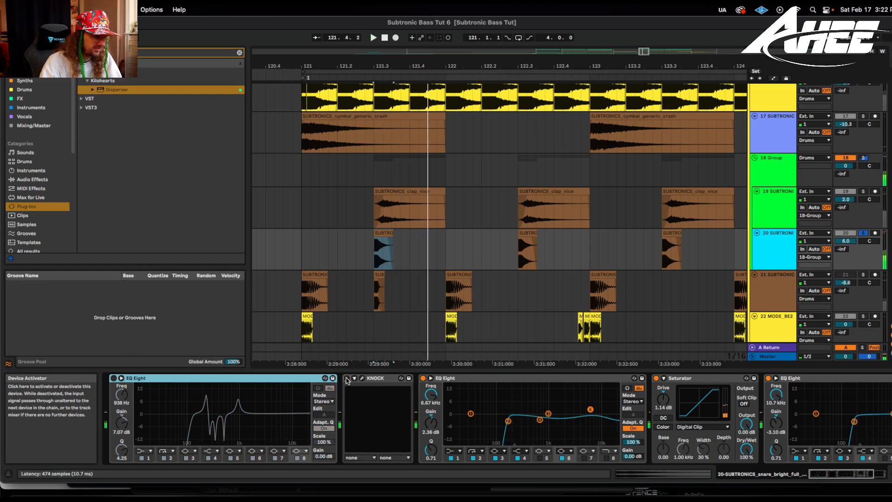
left_click(347, 377)
left_click(114, 378)
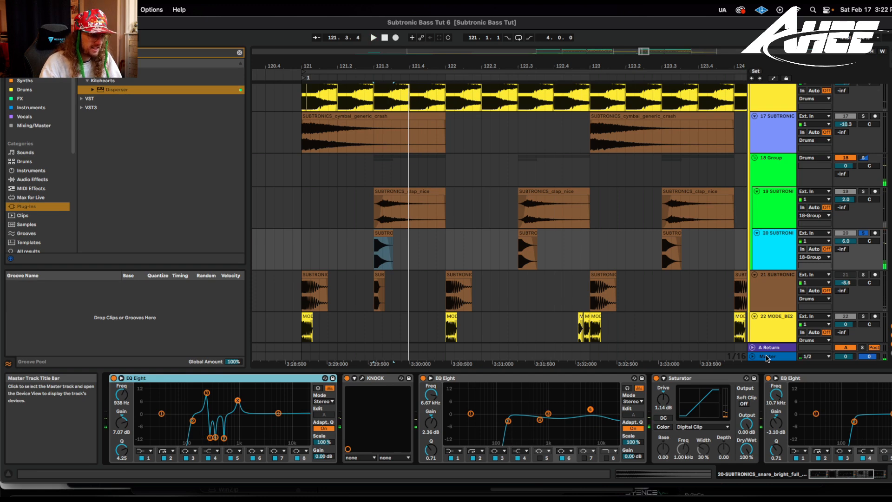
left_click_drag(834, 473, 858, 471)
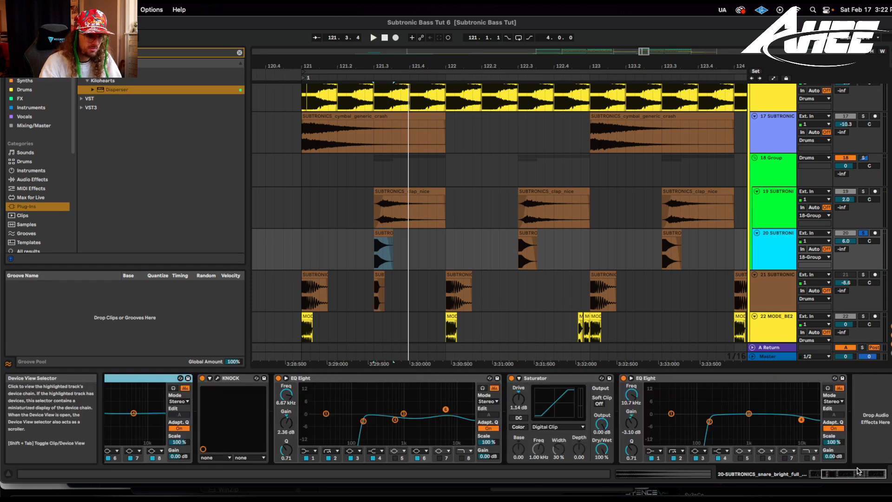